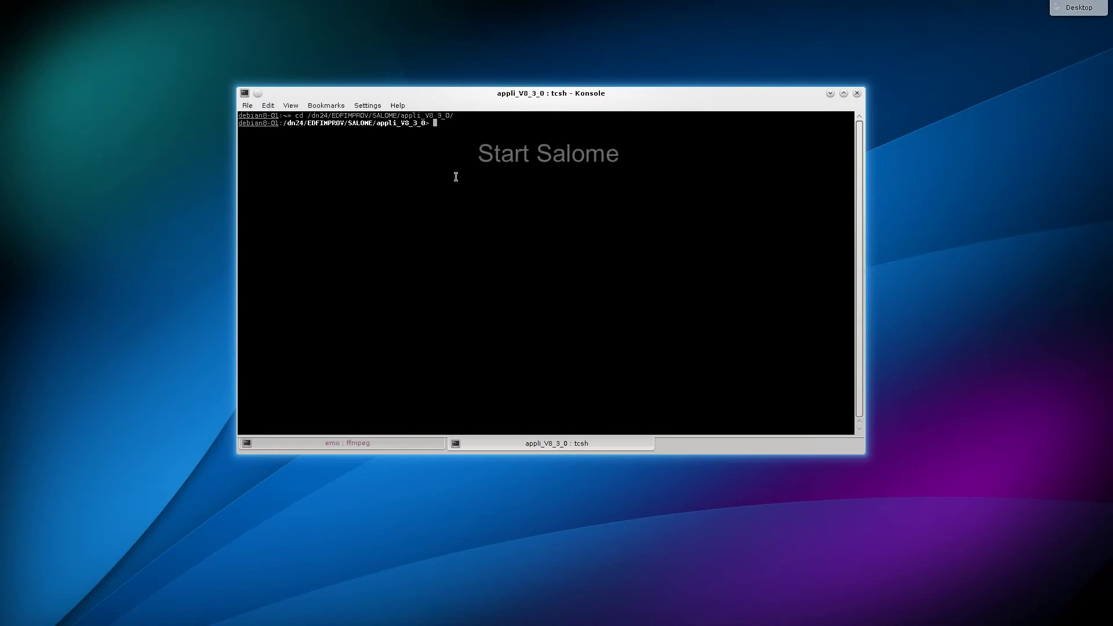
# - Launch SALOME 8.3.0 from the appli_V8_3_0 folder with ./salome
pyautogui.write('./salome')
pyautogui.press('Return')
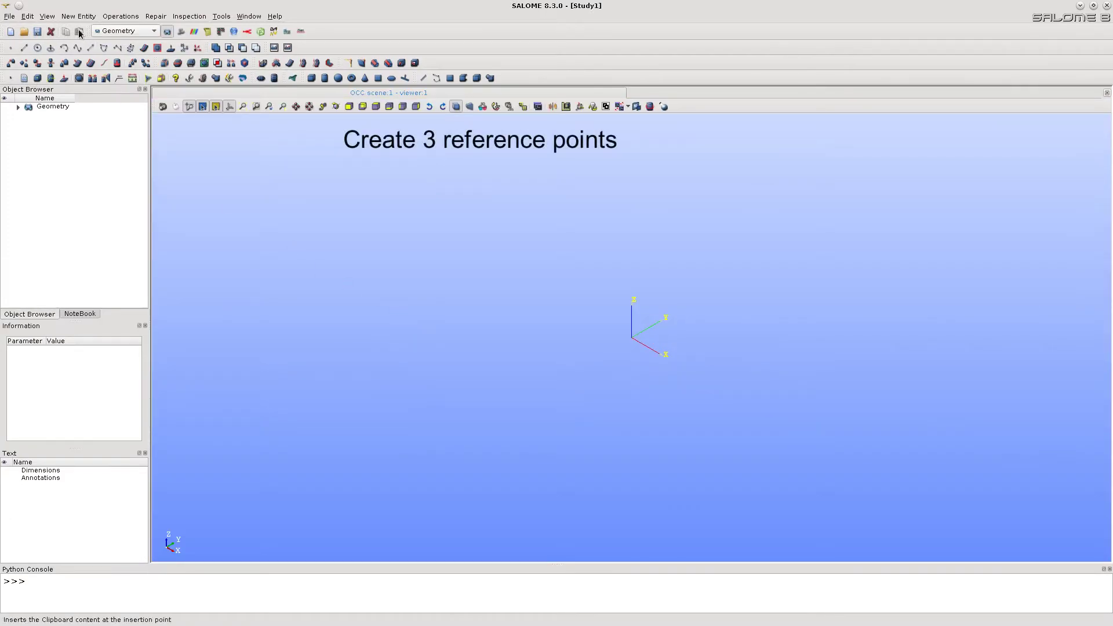
# - Create point P0 at the origin
pyautogui.click(78, 17)
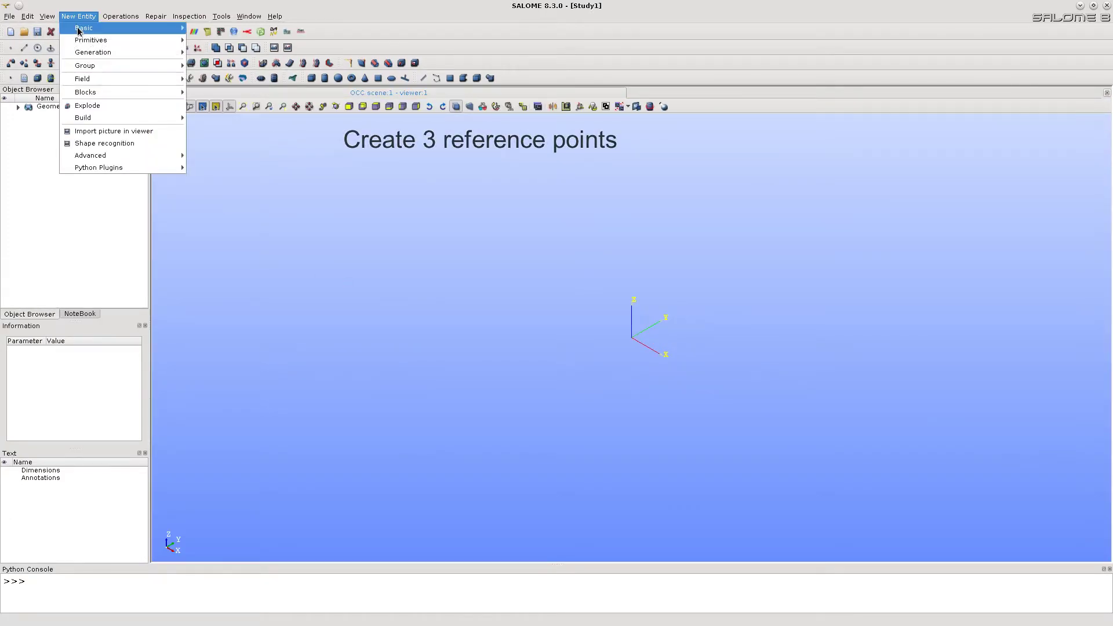
pyautogui.moveTo(144, 30)
pyautogui.click(209, 28)
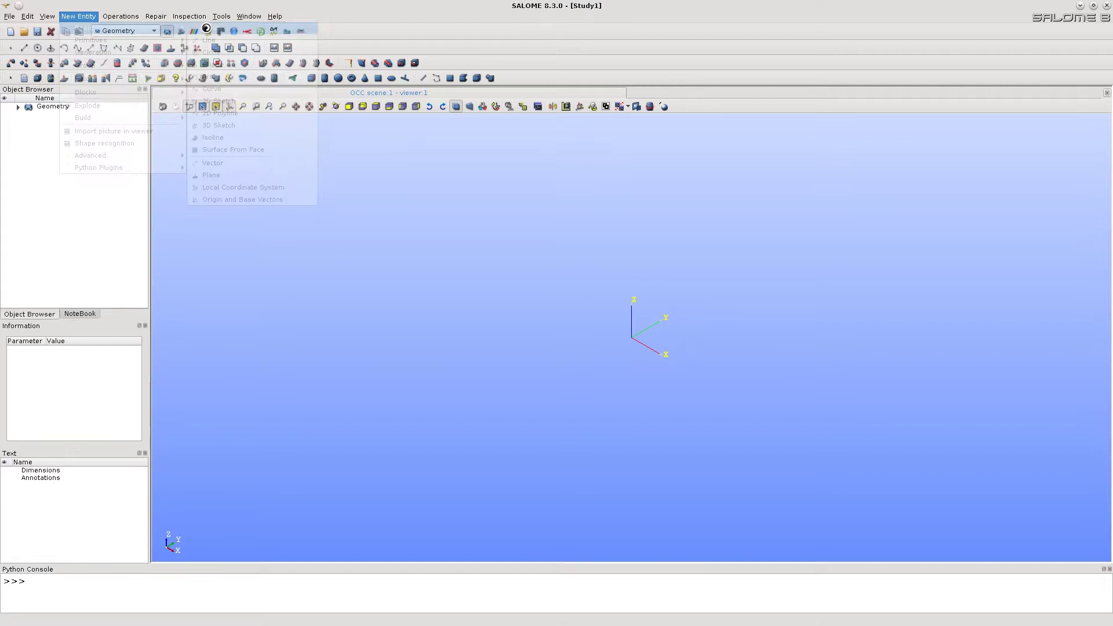
pyautogui.doubleClick(517, 278)
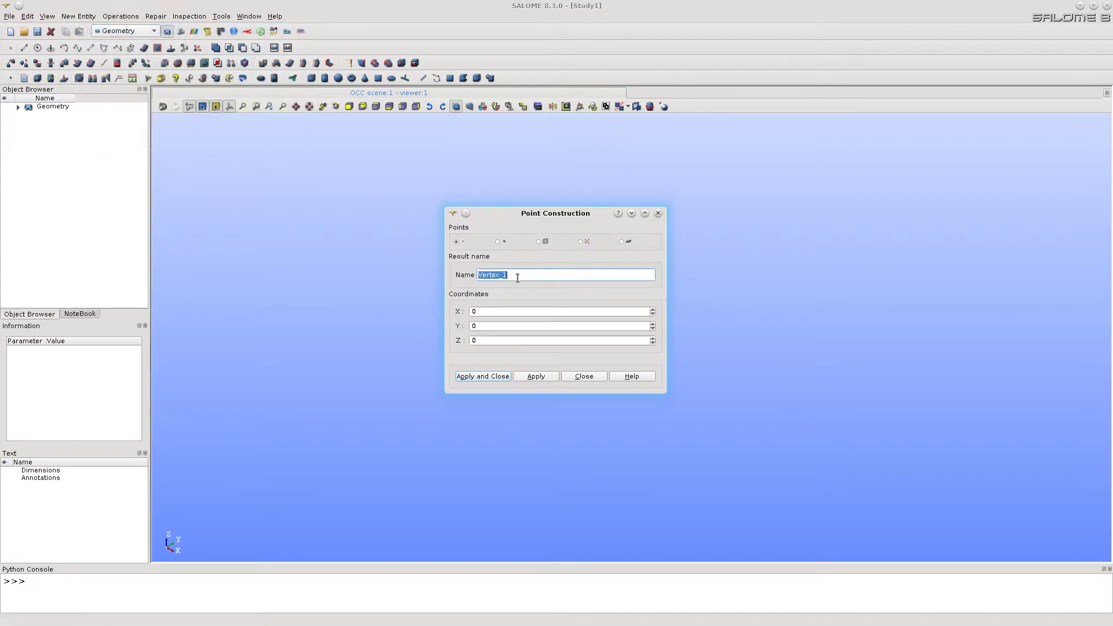
pyautogui.write('P0')
pyautogui.click(534, 376)
# - Create point P1 at Y 10
pyautogui.doubleClick(487, 324)
pyautogui.write('10')
pyautogui.doubleClick(506, 275)
pyautogui.write('P')
pyautogui.click(535, 377)
# - Create point P2 at Y 290 and reset the view point
pyautogui.doubleClick(506, 276)
pyautogui.write('P')
pyautogui.doubleClick(490, 326)
pyautogui.write('290')
pyautogui.click(482, 375)
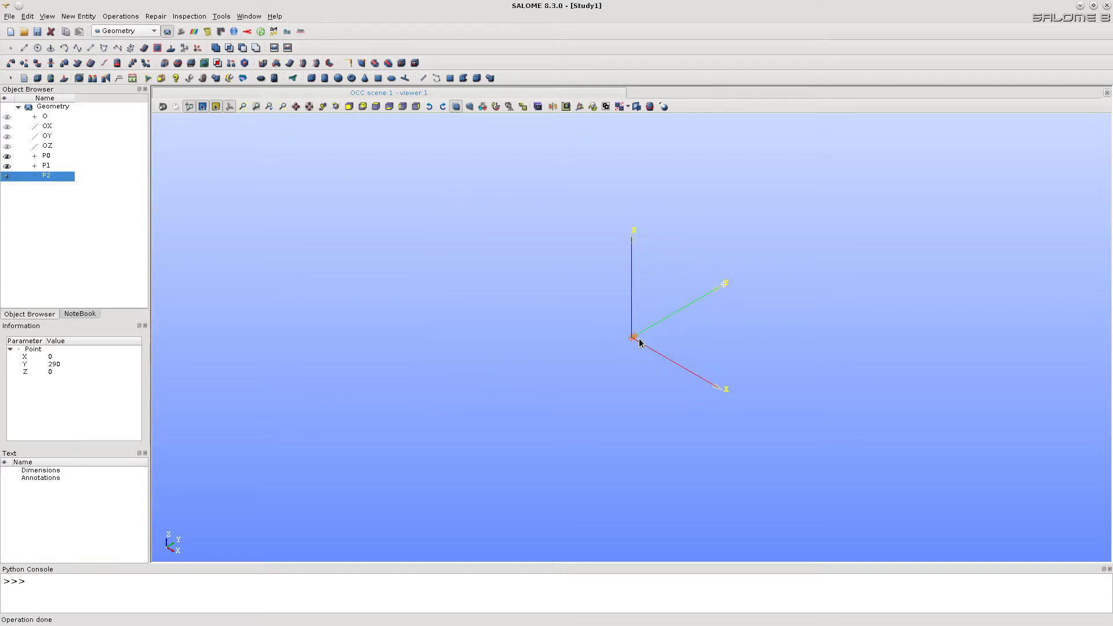
pyautogui.click(494, 108)
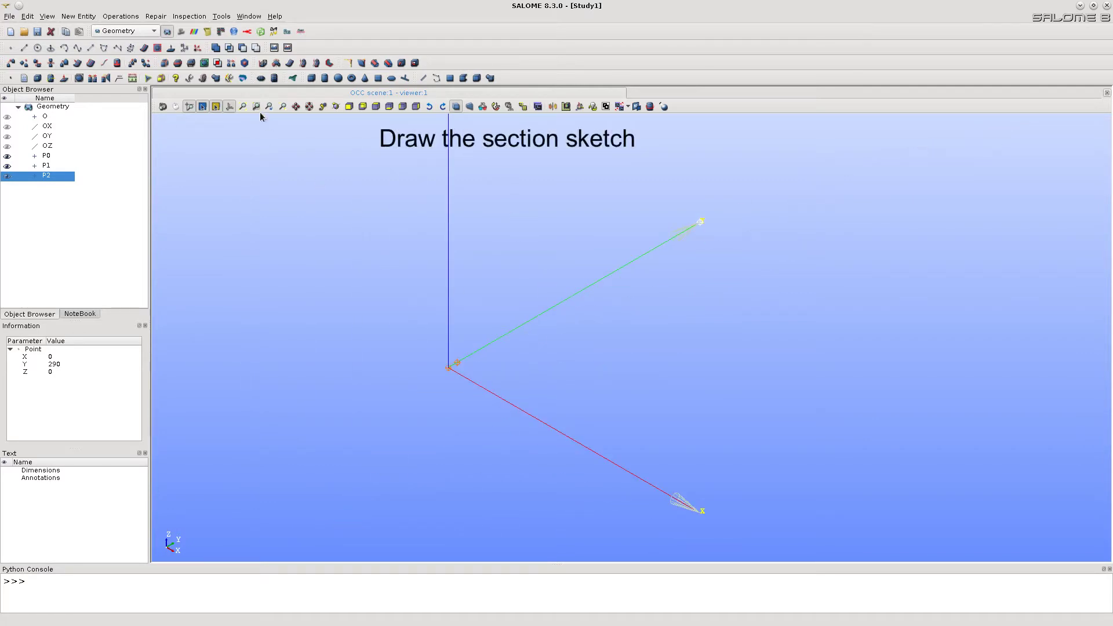
# - Start a 2D sketch with its first point at (90, 0)
pyautogui.click(79, 17)
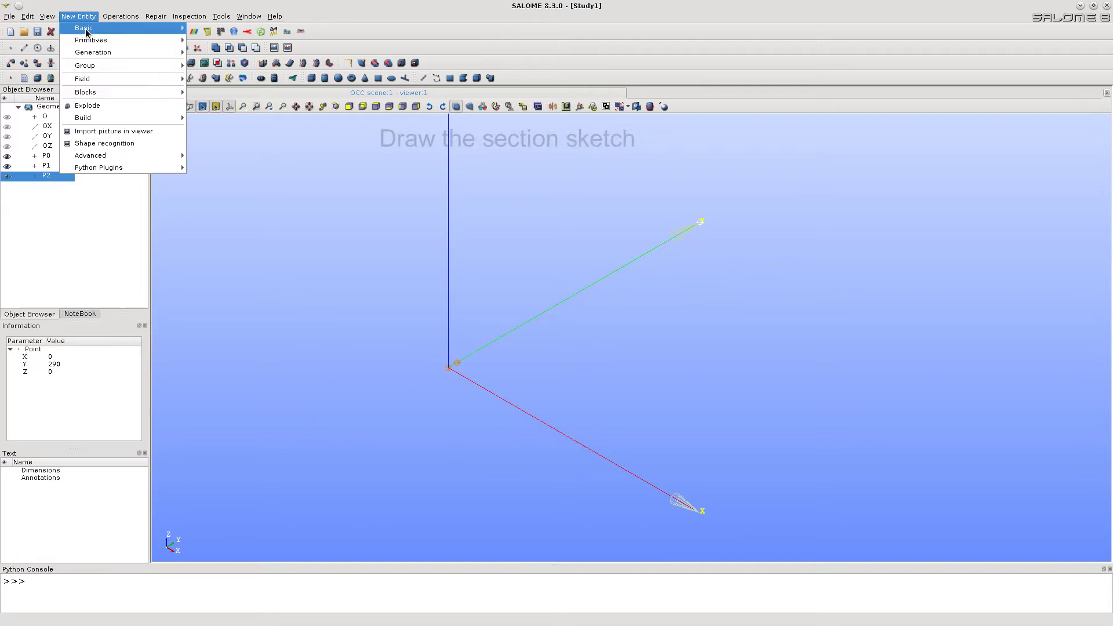
pyautogui.moveTo(86, 31)
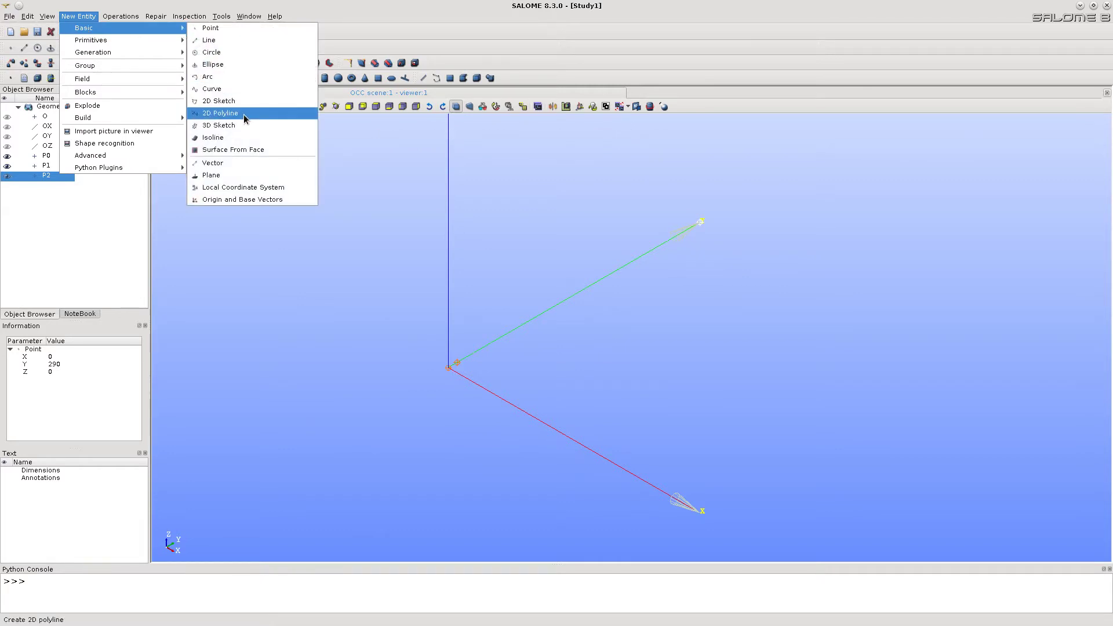
pyautogui.click(215, 101)
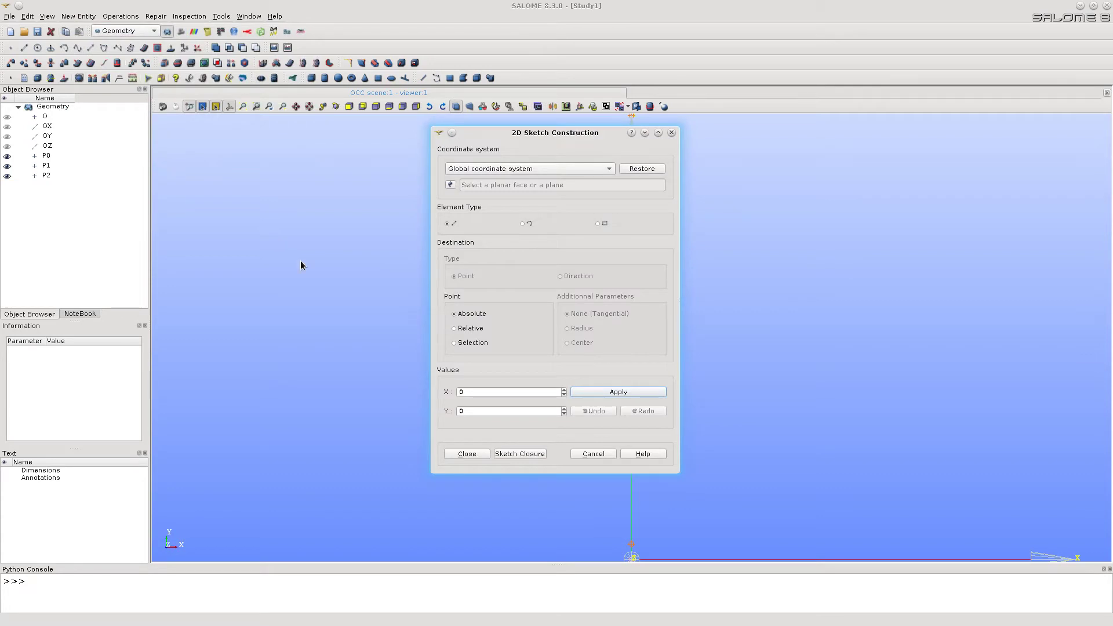
pyautogui.moveTo(515, 135); pyautogui.dragTo(270, 196)
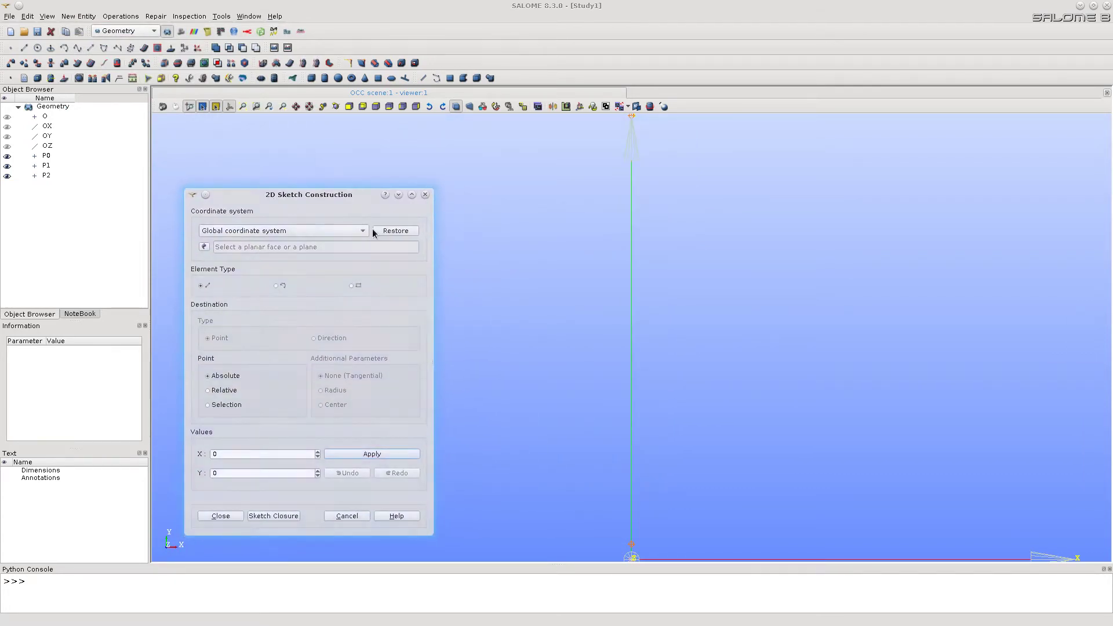
pyautogui.scroll(-1, 744, 397)
pyautogui.moveTo(745, 402); pyautogui.dragTo(635, 372, button='middle')
pyautogui.doubleClick(244, 453)
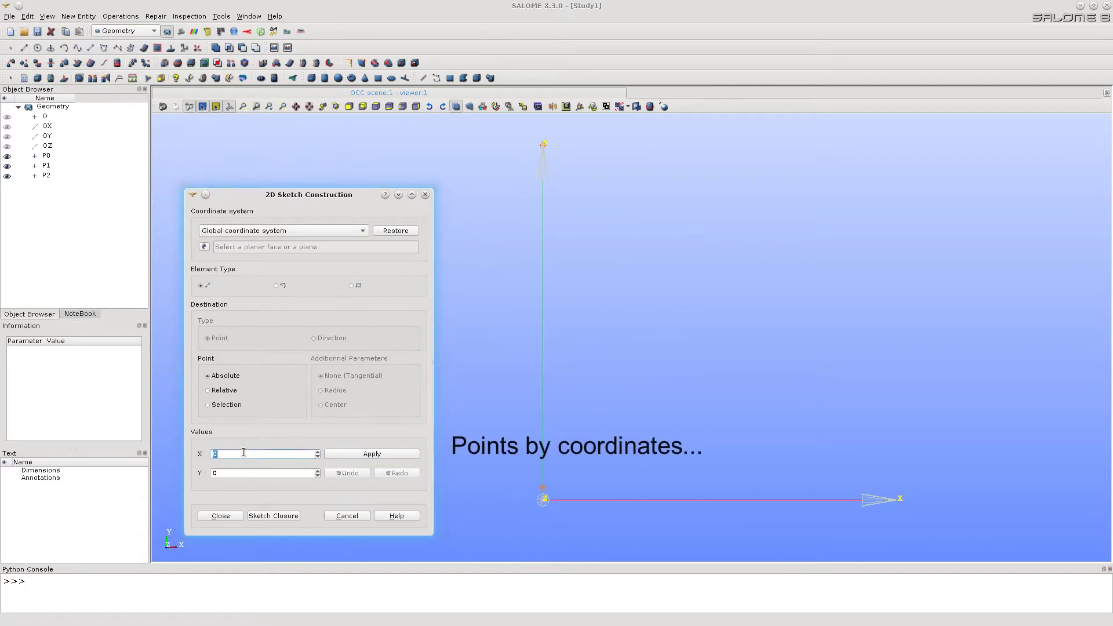
pyautogui.write('90')
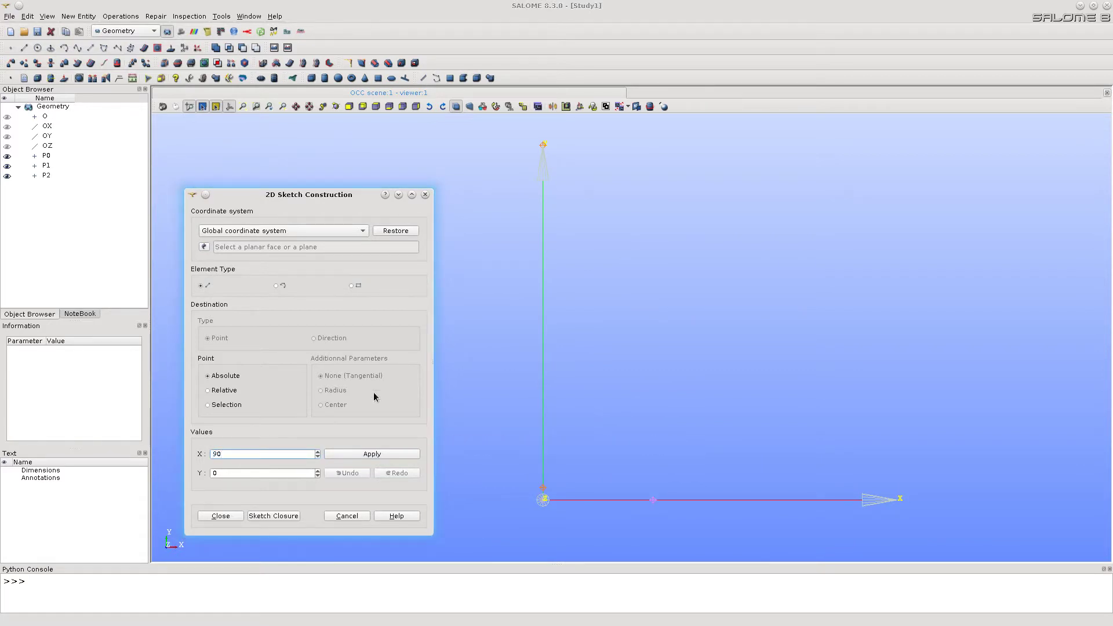
pyautogui.click(373, 456)
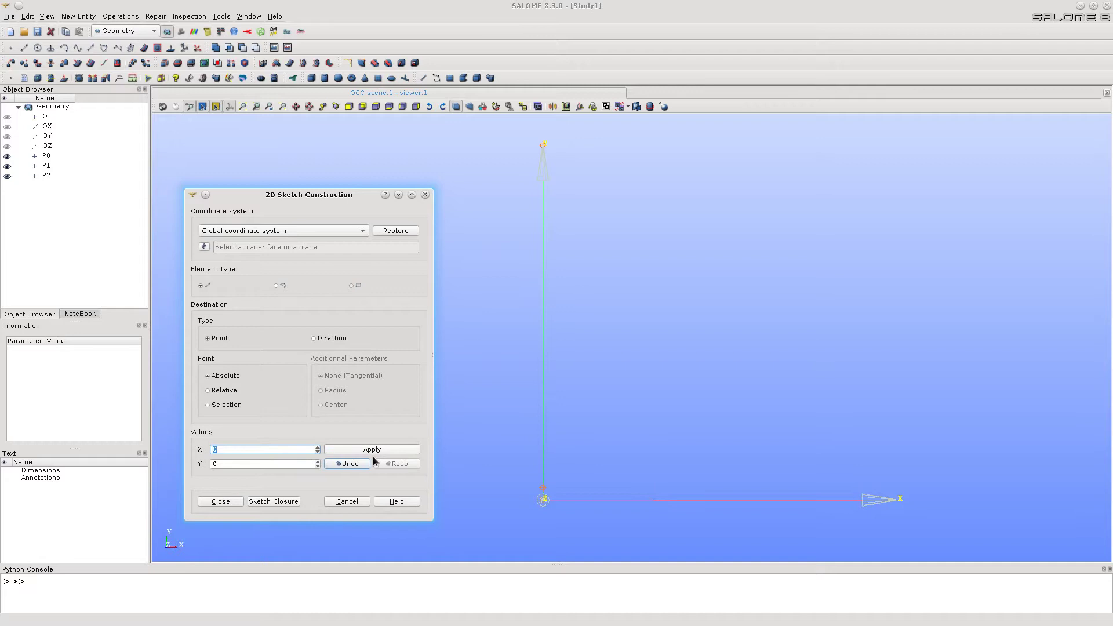
# - Add stepped segments to (106, 0), (106, 10), (126, 10) and (126, 70)
pyautogui.click(230, 449)
pyautogui.write('106')
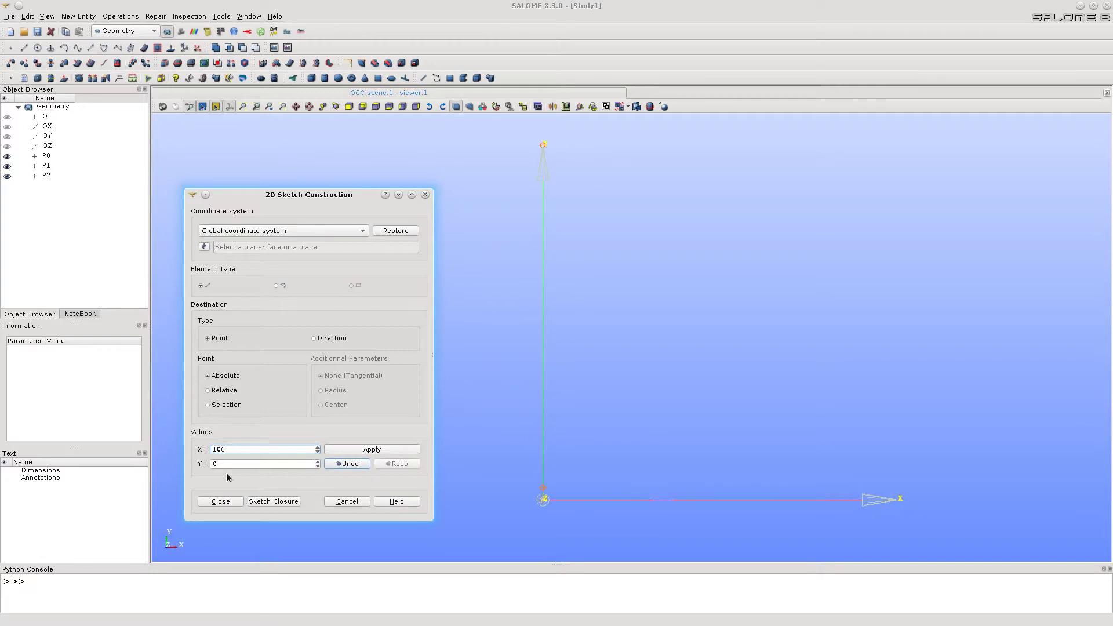
pyautogui.click(388, 448)
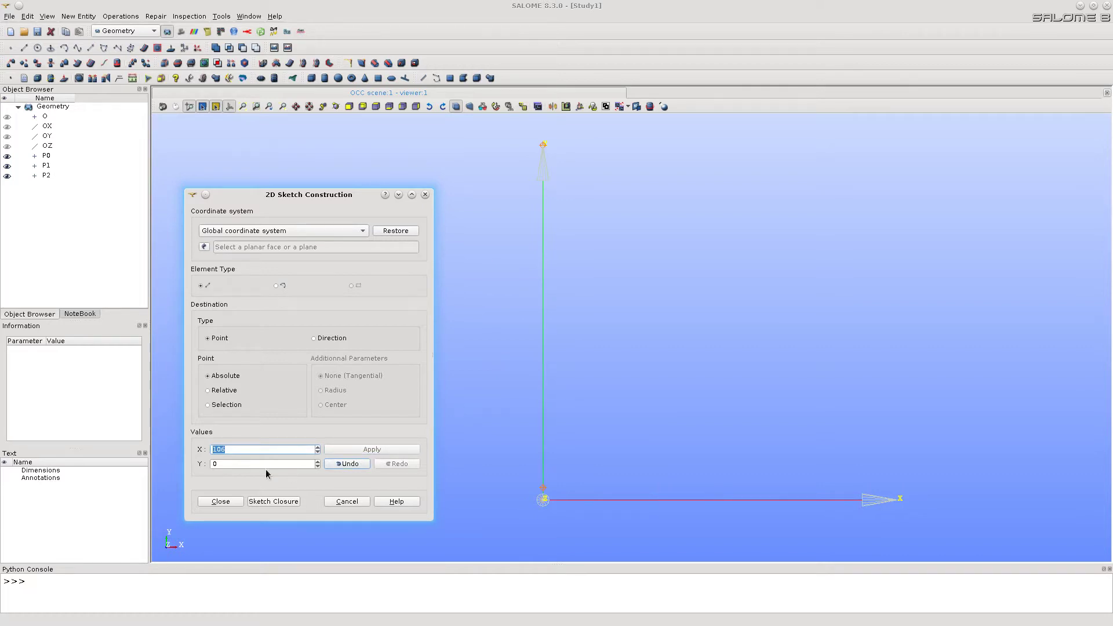
pyautogui.doubleClick(237, 465)
pyautogui.write('10')
pyautogui.click(371, 450)
pyautogui.write('12')
pyautogui.click(374, 451)
pyautogui.doubleClick(245, 463)
pyautogui.write('70')
pyautogui.click(369, 450)
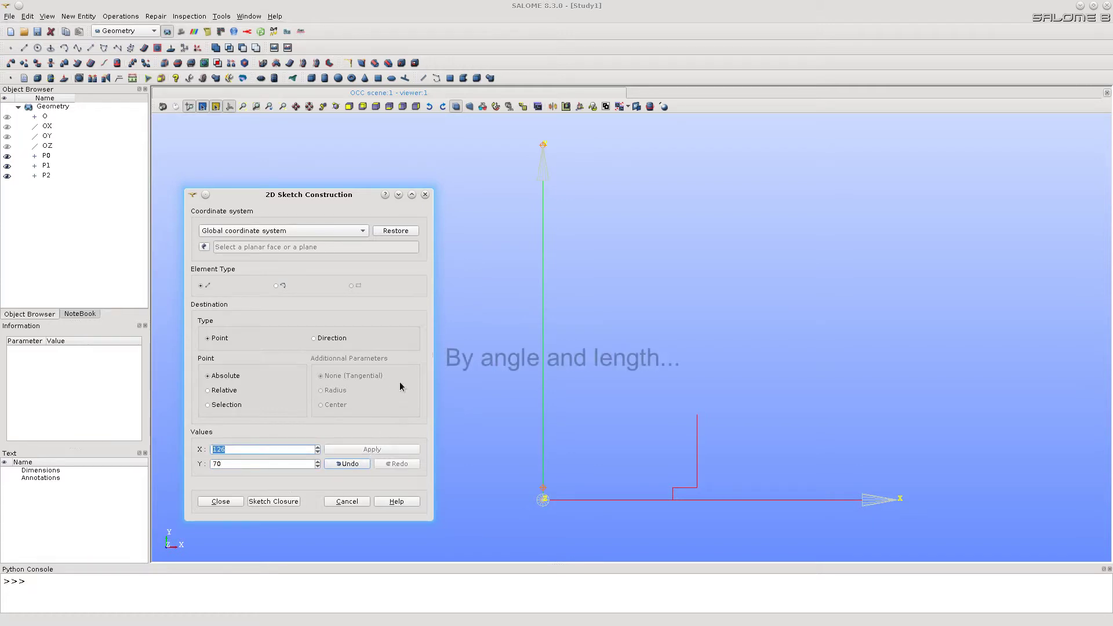
# - Add a 45° sloped segment measured along X
pyautogui.click(315, 341)
pyautogui.click(316, 340)
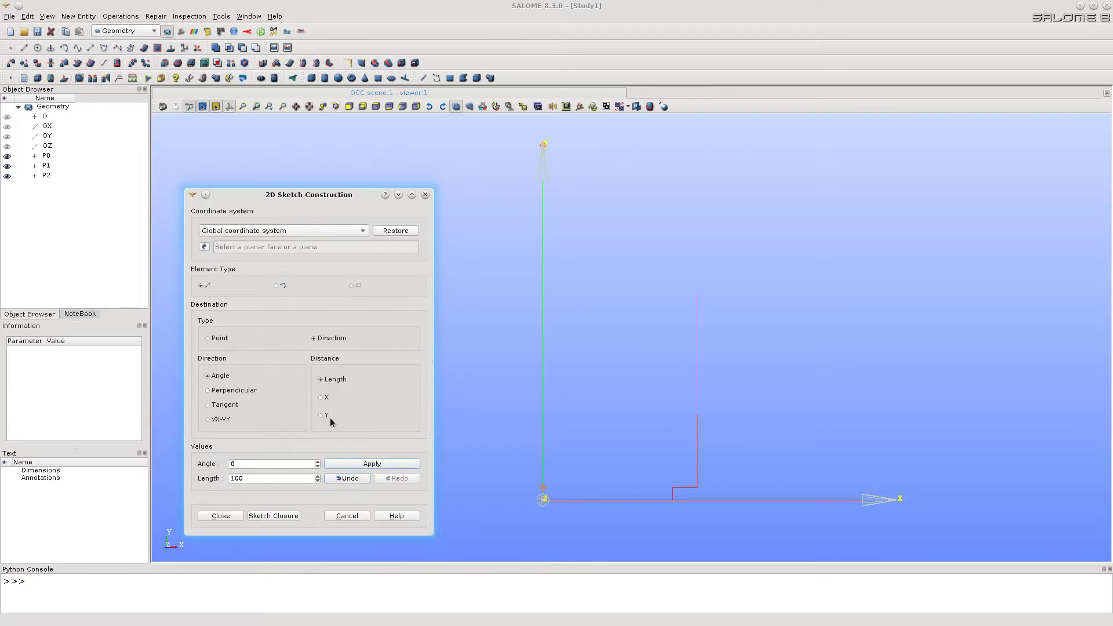
pyautogui.click(321, 397)
pyautogui.doubleClick(284, 465)
pyautogui.write('45')
pyautogui.doubleClick(269, 478)
pyautogui.click(375, 464)
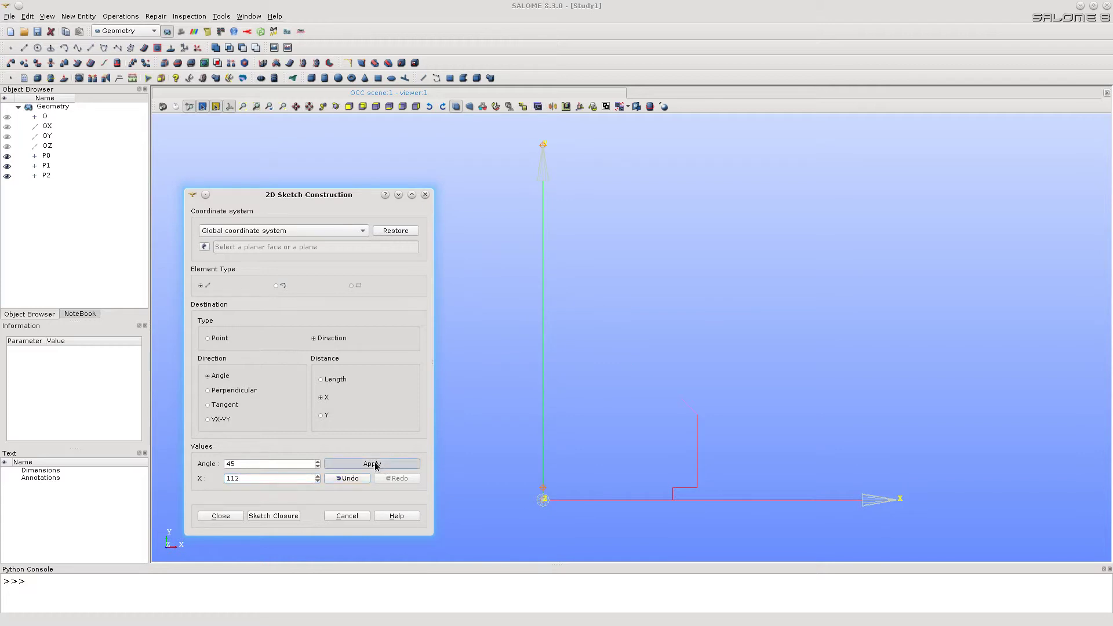
# - Add a segment by coordinates up to (112, 320)
pyautogui.click(208, 341)
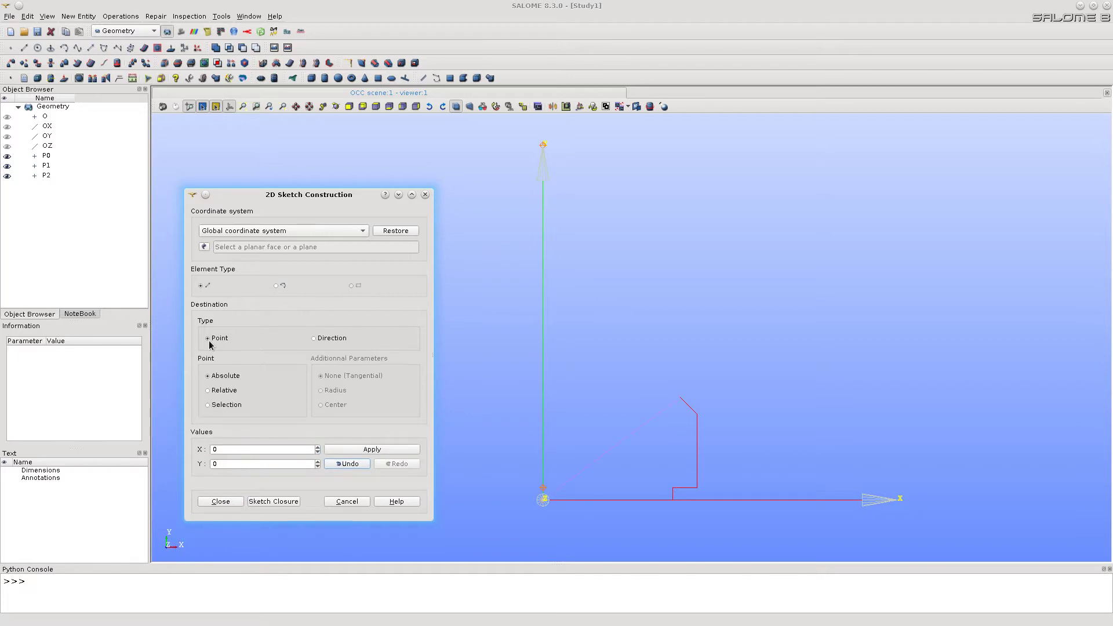
pyautogui.click(227, 450)
pyautogui.write('112')
pyautogui.click(227, 463)
pyautogui.write('320')
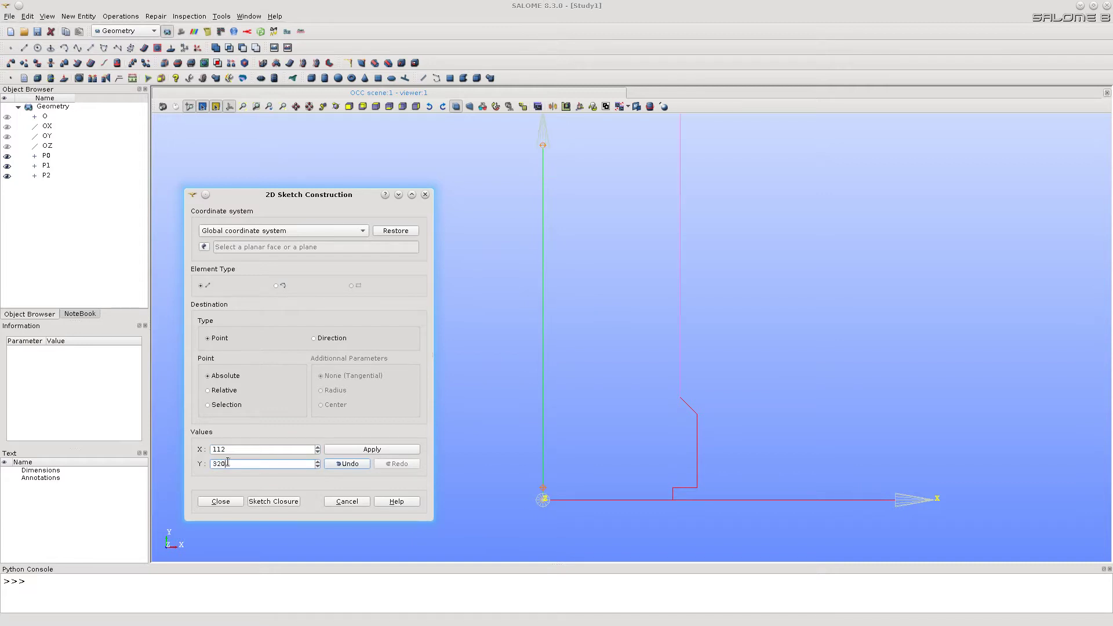
pyautogui.click(373, 450)
pyautogui.scroll(-2, 726, 269)
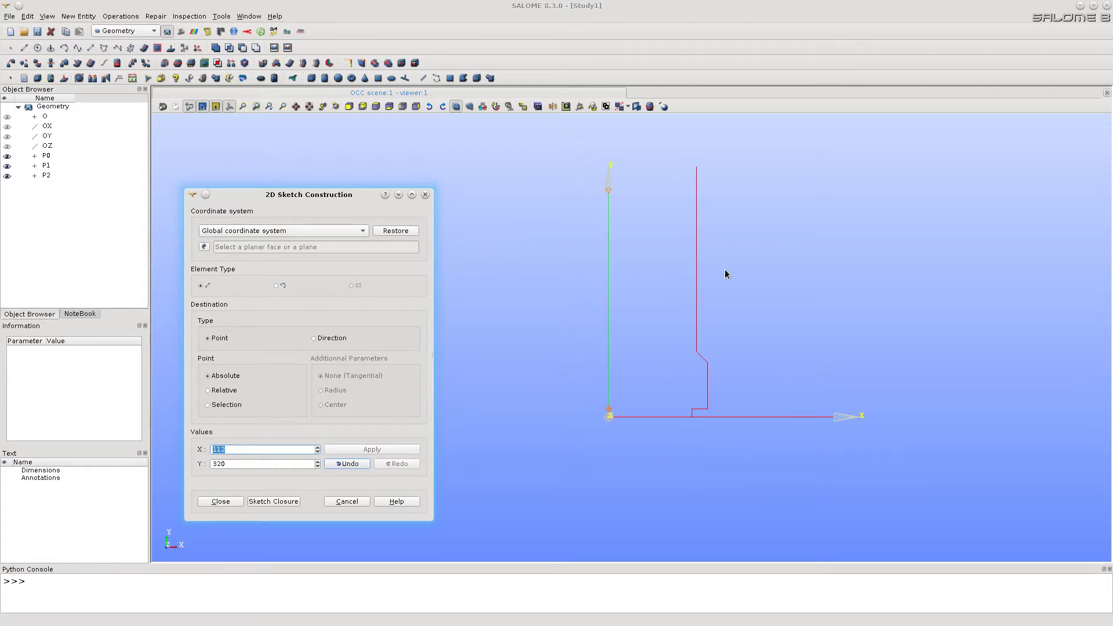
pyautogui.keyDown('ctrl'); pyautogui.moveTo(725, 270); pyautogui.dragTo(732, 307, button='middle'); pyautogui.keyUp('ctrl')
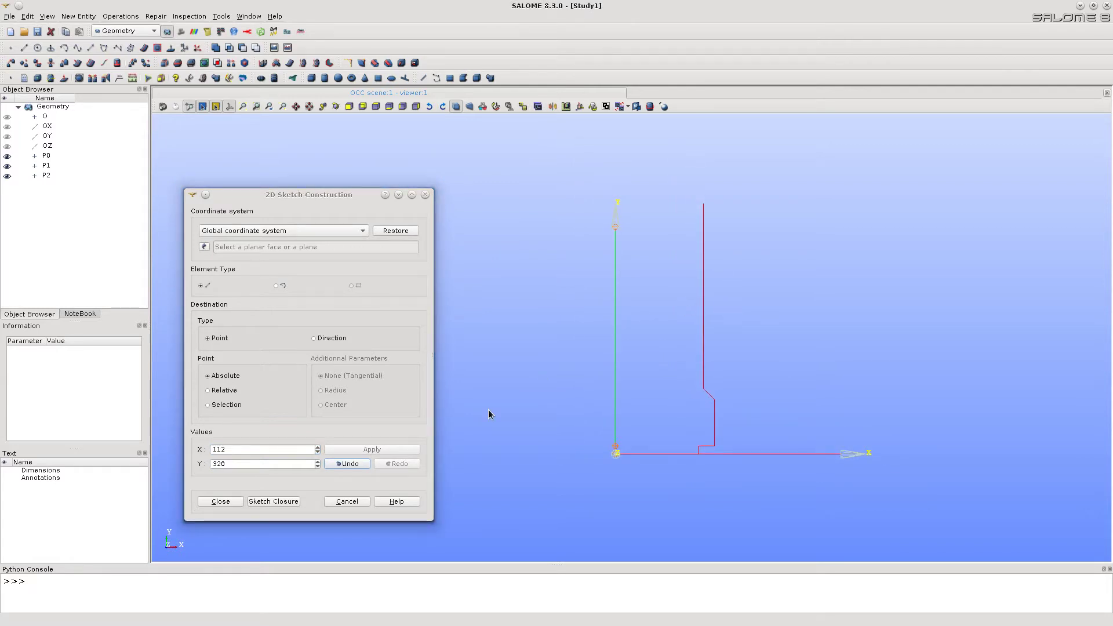
# - Add segments to (106, 320), (106, 290), (90, 290) and close the sketch as Sketch_1
pyautogui.click(243, 449)
pyautogui.doubleClick(243, 449)
pyautogui.write('106')
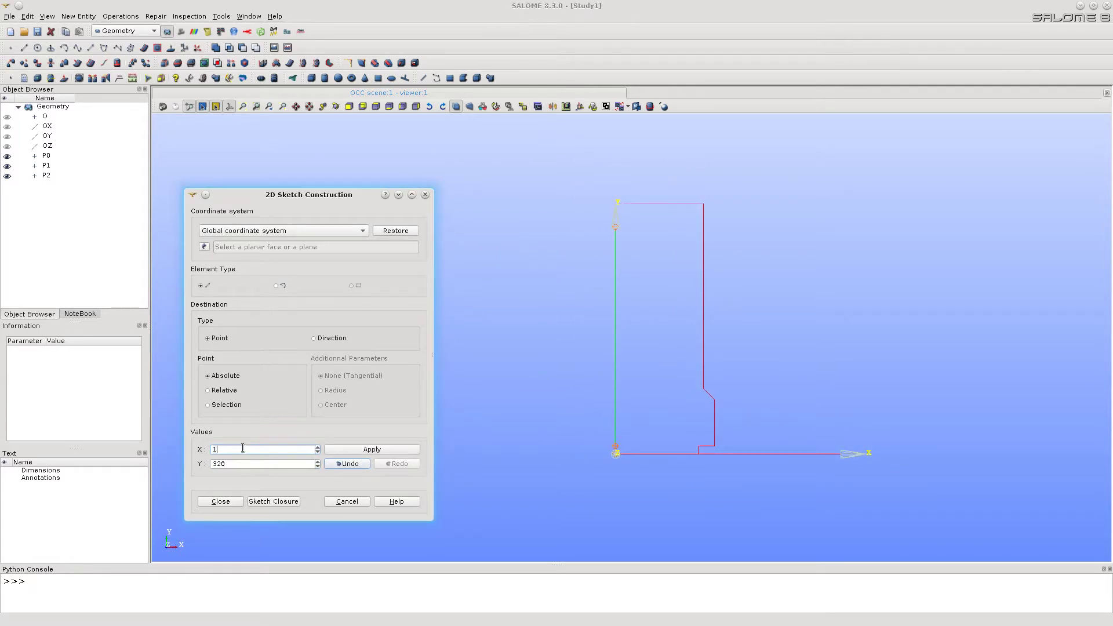
pyautogui.click(367, 450)
pyautogui.click(242, 464)
pyautogui.doubleClick(242, 464)
pyautogui.write('290')
pyautogui.click(369, 450)
pyautogui.write('90')
pyautogui.click(376, 452)
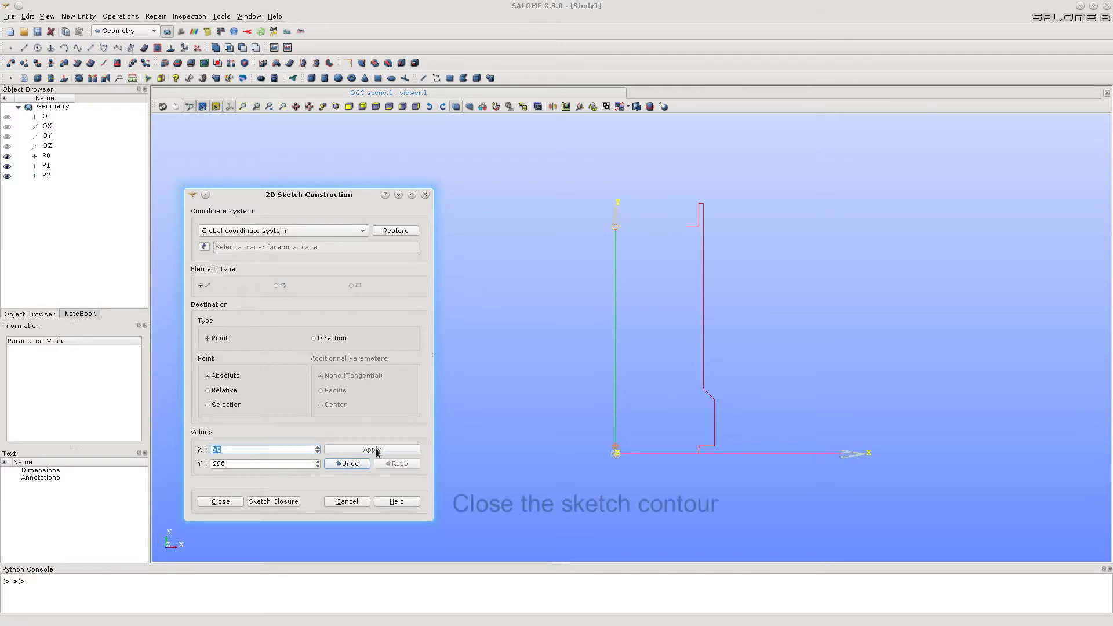
pyautogui.click(274, 501)
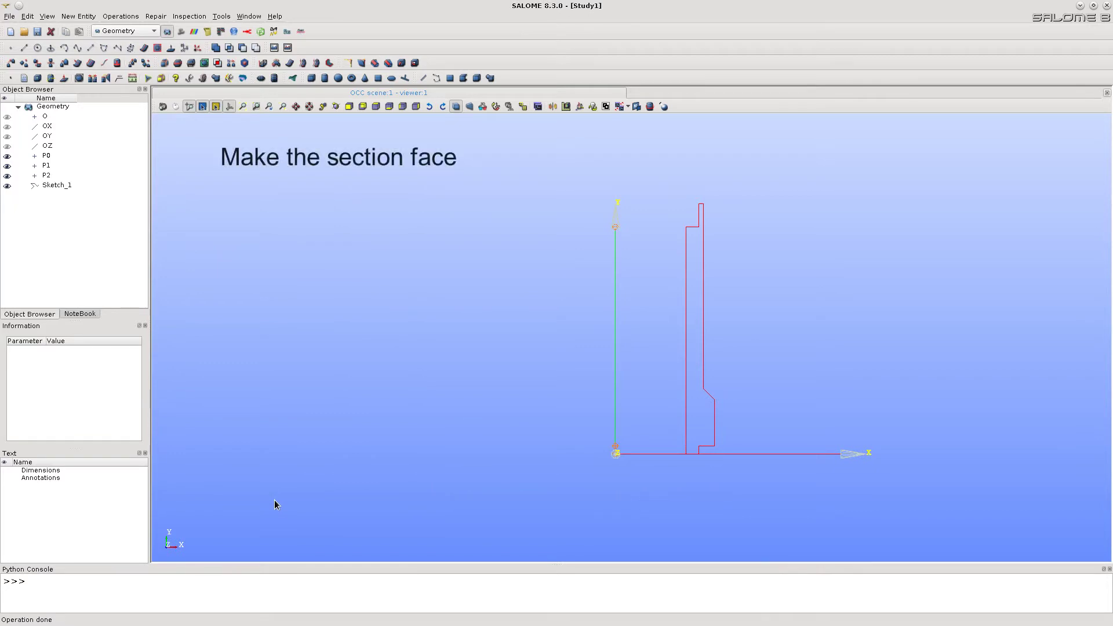
# - Build Face_1 from the Sketch_1 outline and orbit to view it in 3D
pyautogui.click(81, 18)
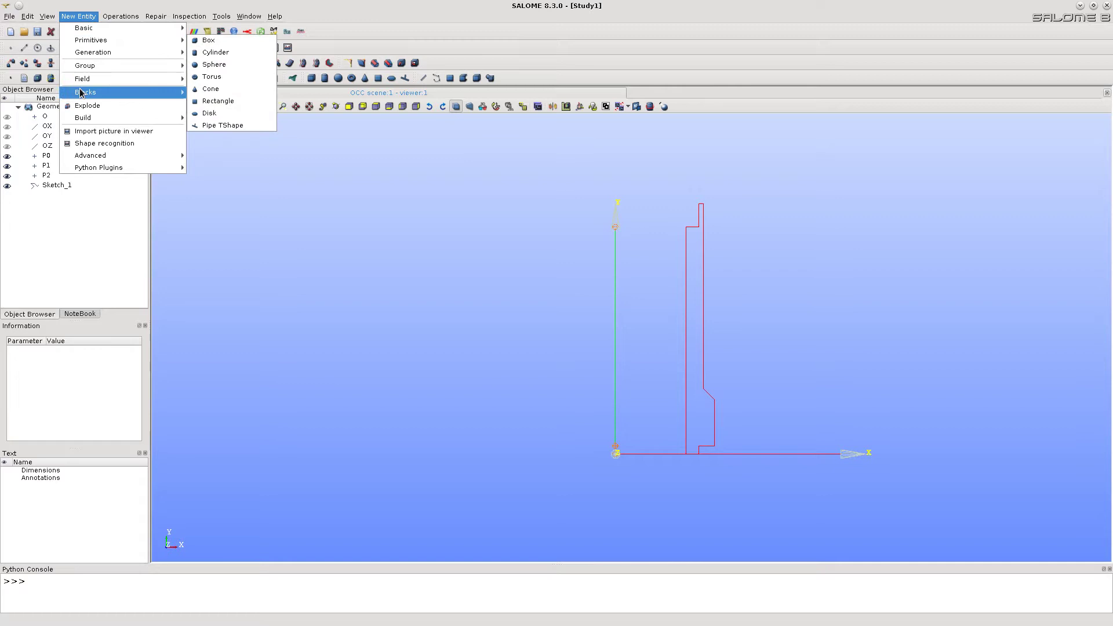
pyautogui.moveTo(84, 118)
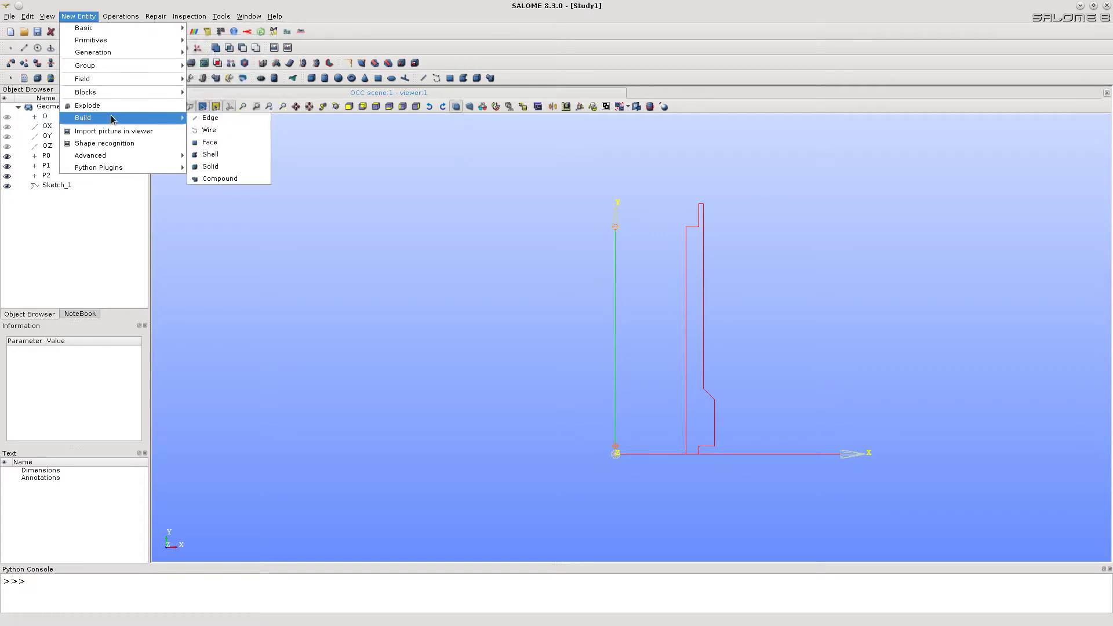
pyautogui.click(209, 144)
pyautogui.moveTo(502, 219); pyautogui.dragTo(320, 218)
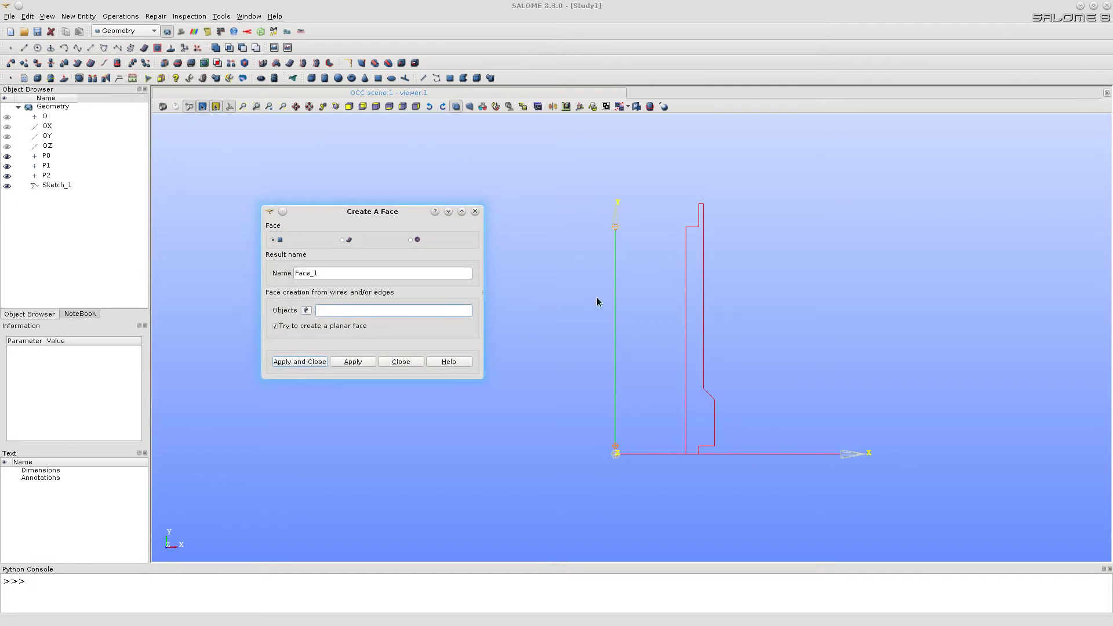
pyautogui.click(686, 302)
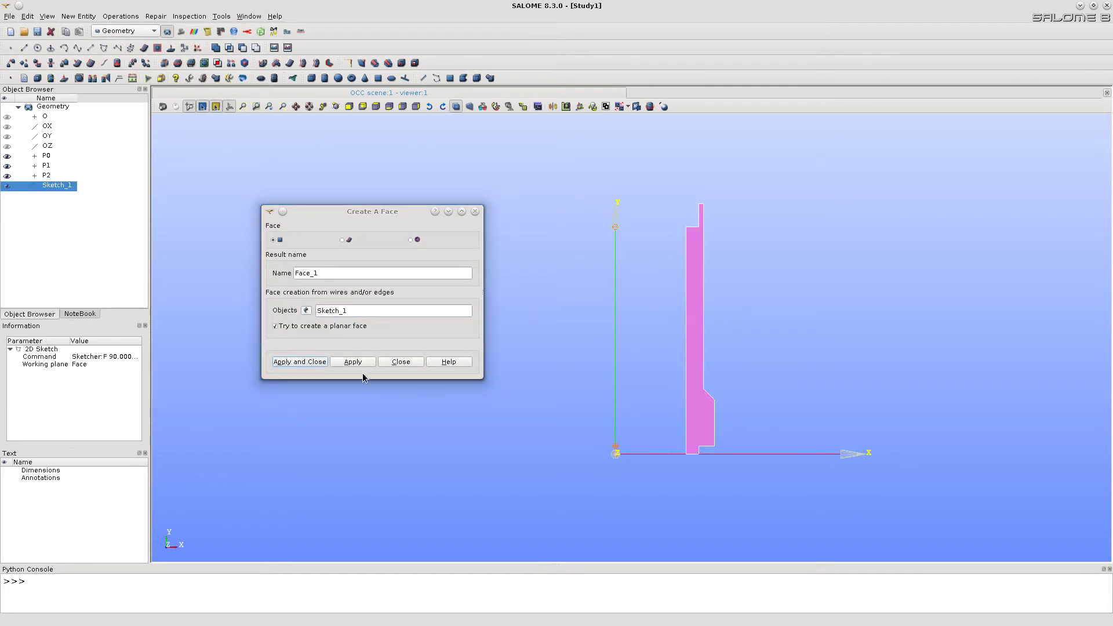
pyautogui.click(304, 363)
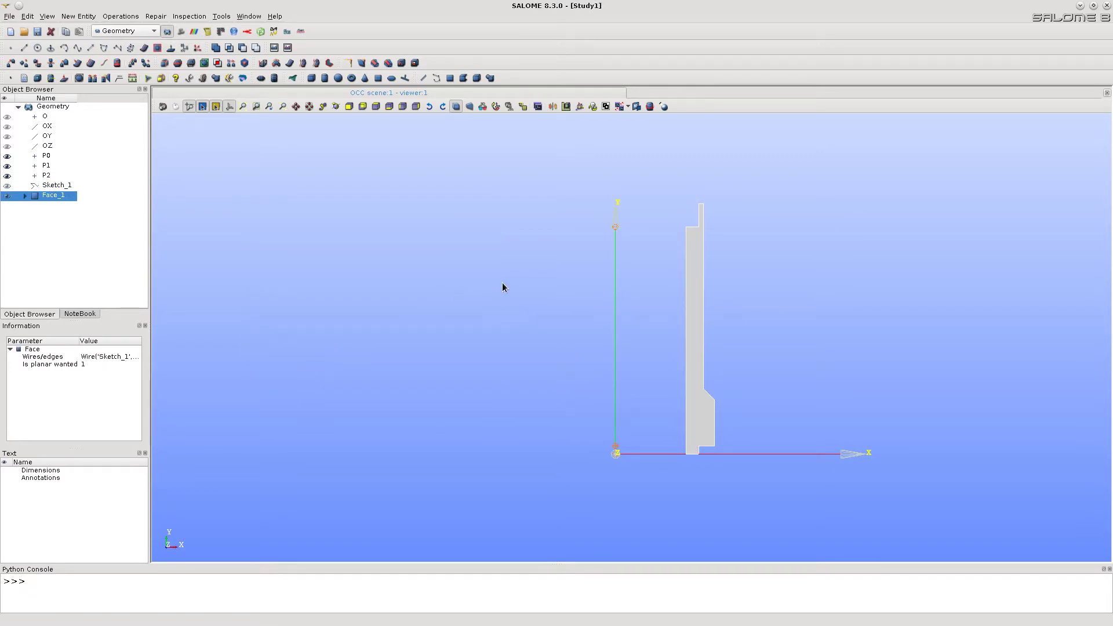
pyautogui.keyDown('ctrl'); pyautogui.moveTo(671, 355); pyautogui.dragTo(545, 444, button='right'); pyautogui.keyUp('ctrl')
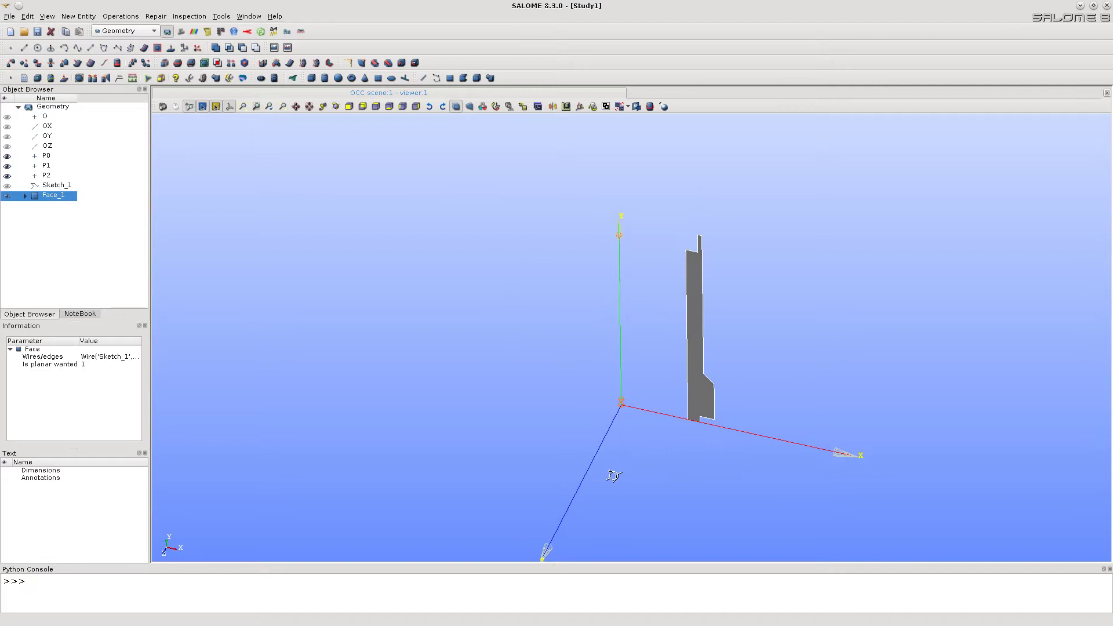
# - Revolve Face_1 360° around the OY axis to create Revolution_1
pyautogui.click(90, 21)
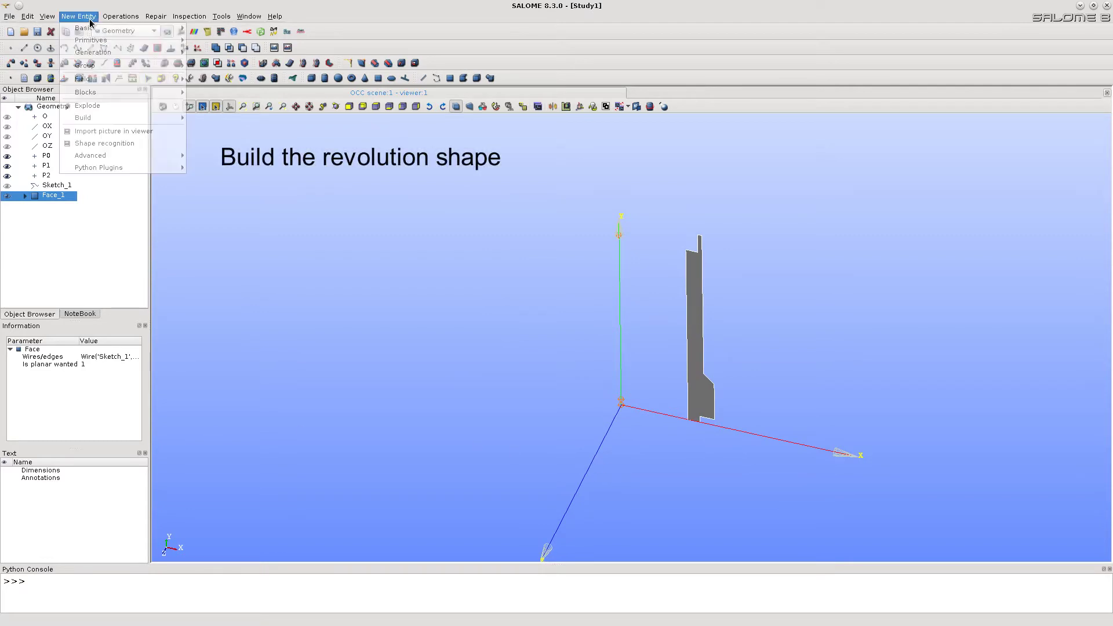
pyautogui.moveTo(139, 52)
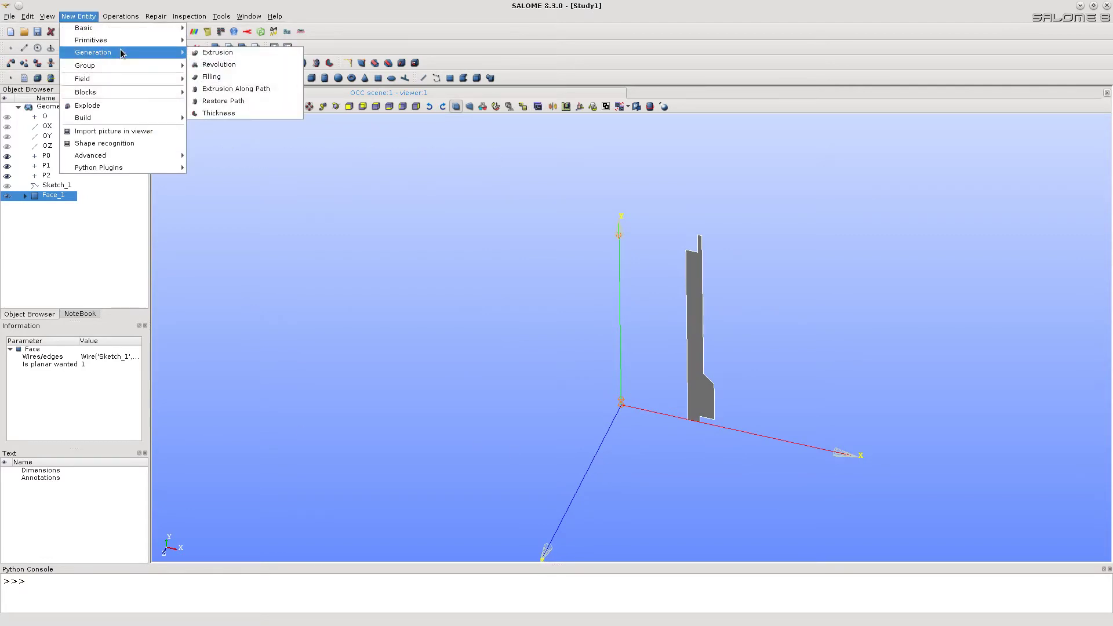
pyautogui.click(225, 65)
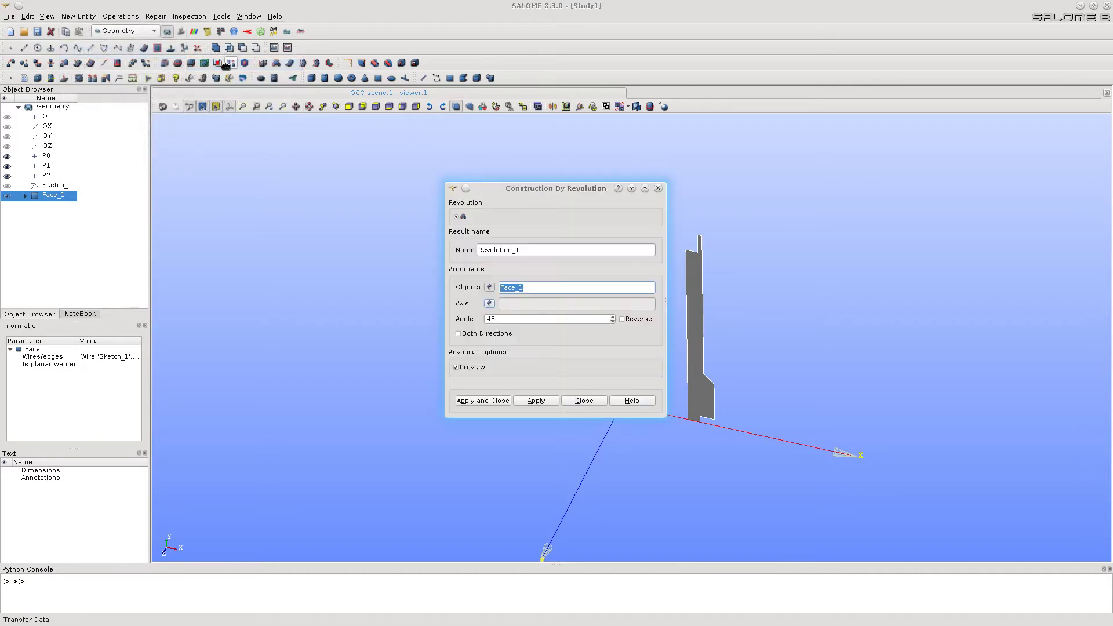
pyautogui.moveTo(521, 192); pyautogui.dragTo(261, 178)
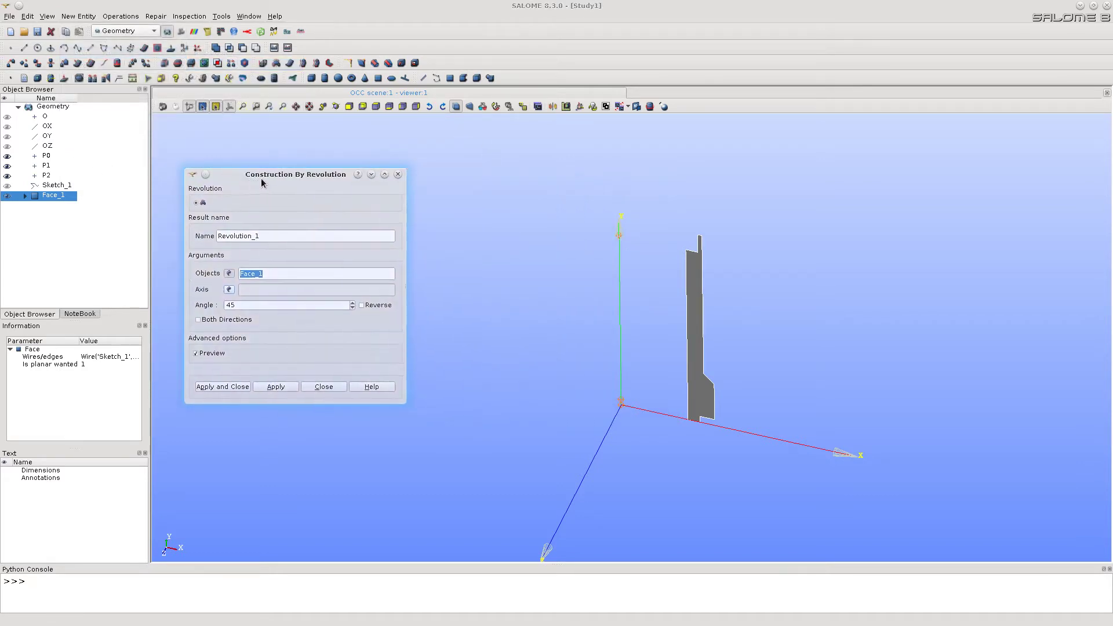
pyautogui.click(229, 290)
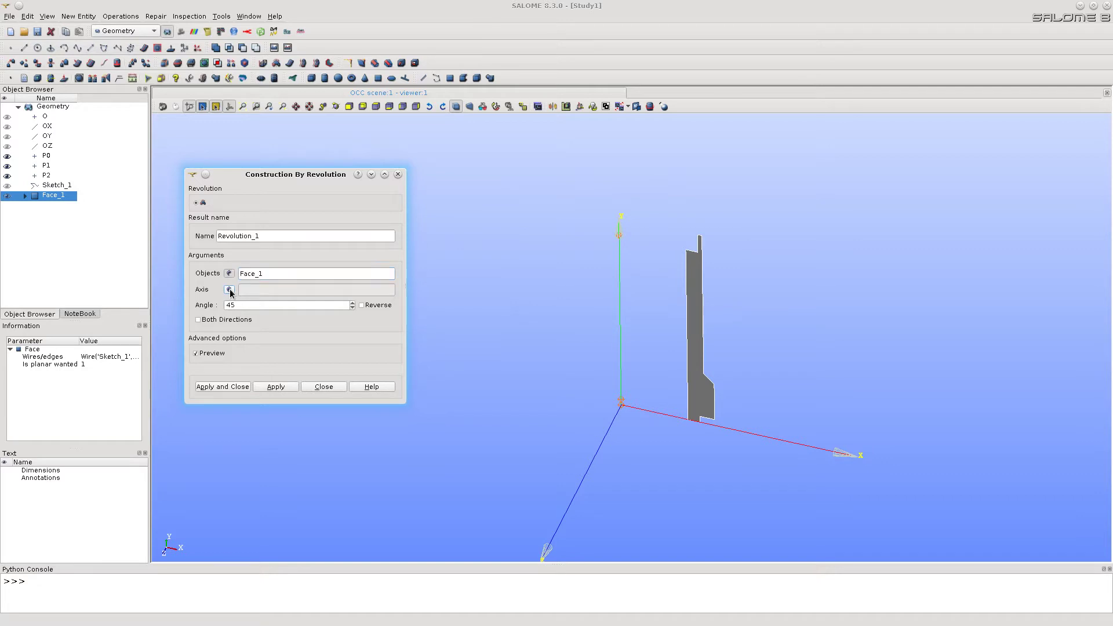
pyautogui.click(48, 136)
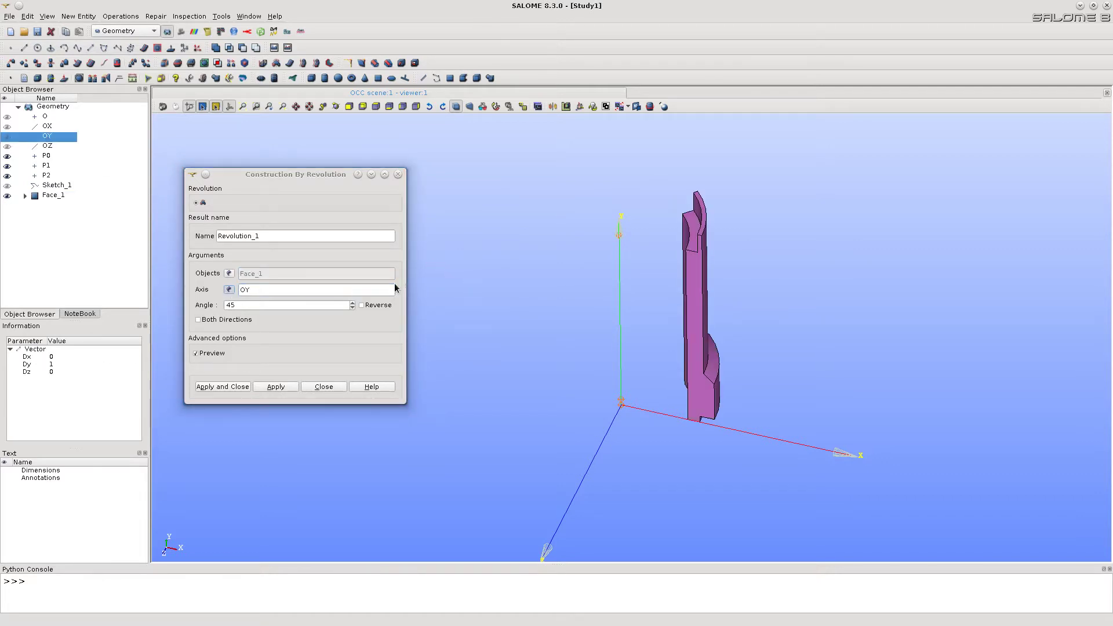
pyautogui.click(352, 303)
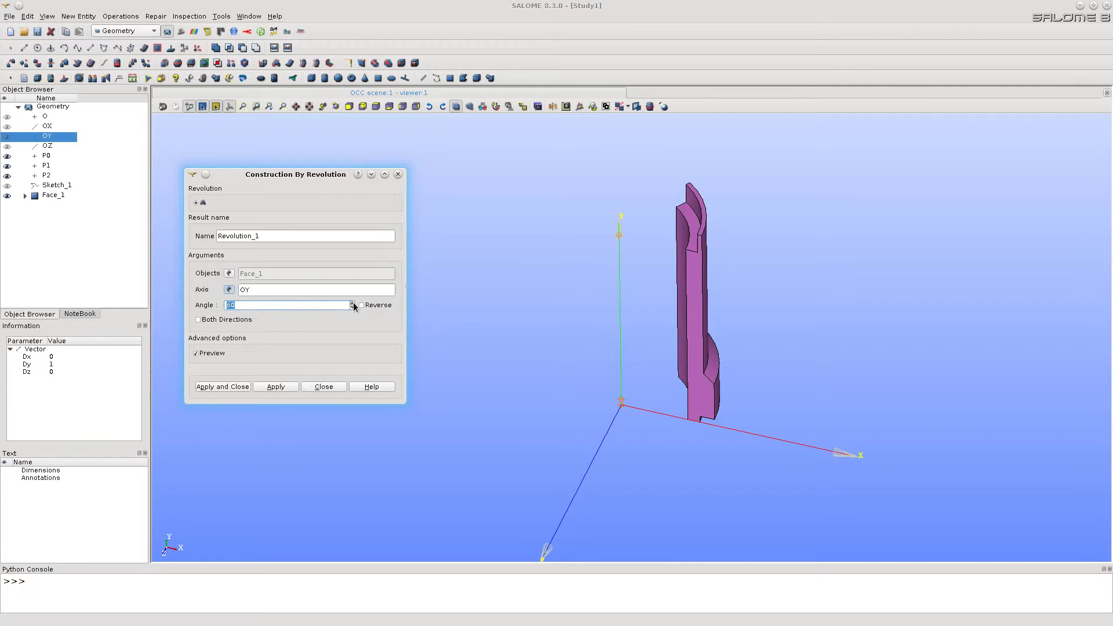
pyautogui.click(352, 302)
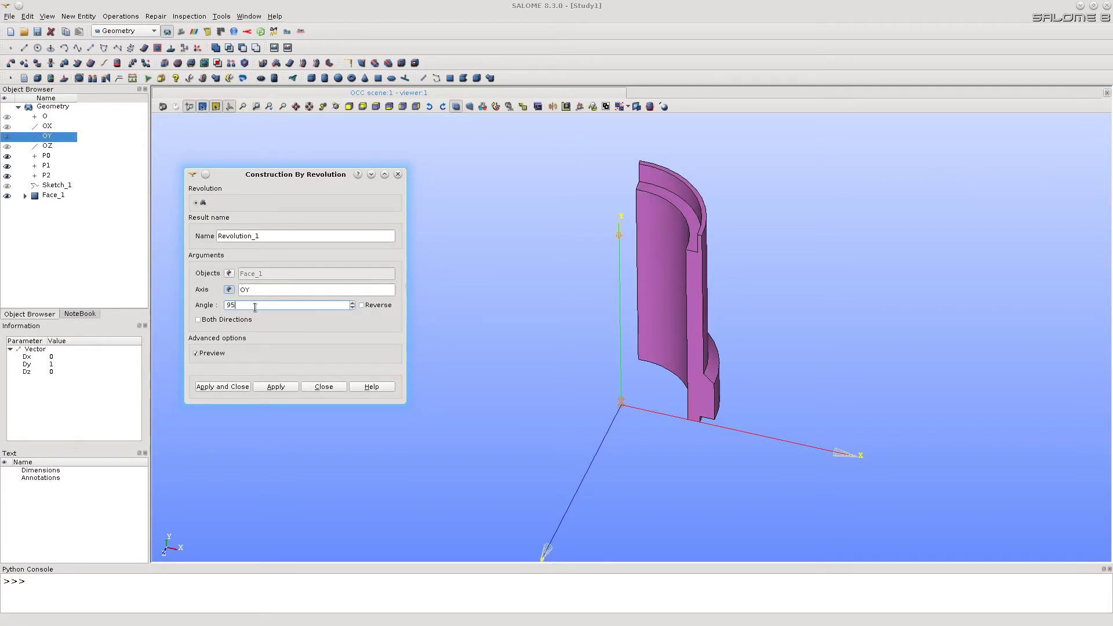
pyautogui.doubleClick(255, 307)
pyautogui.write('360')
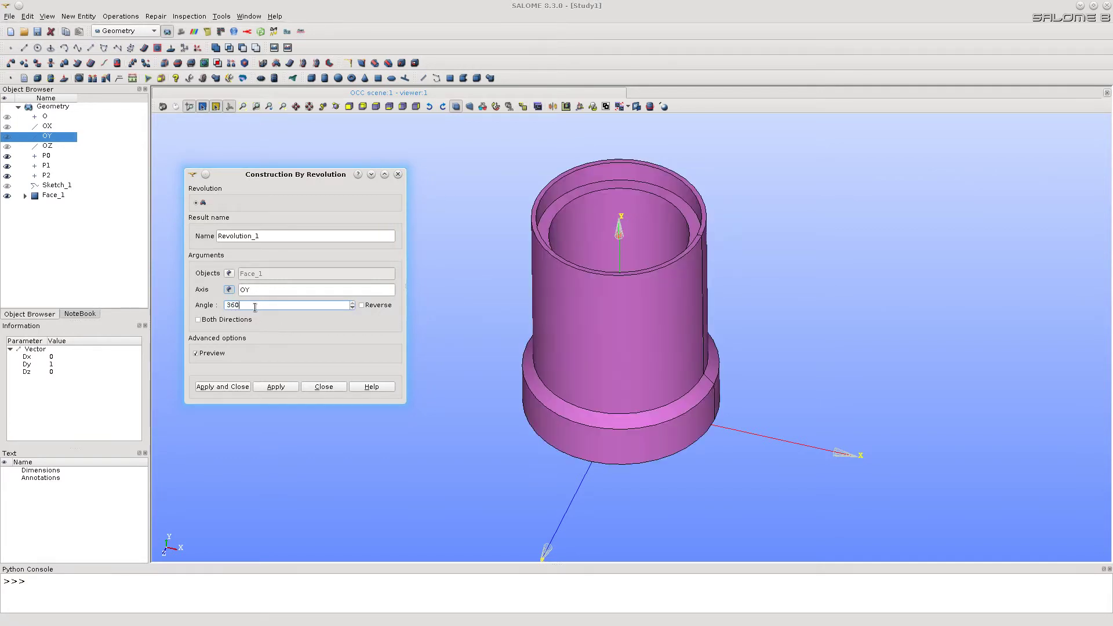
pyautogui.click(222, 387)
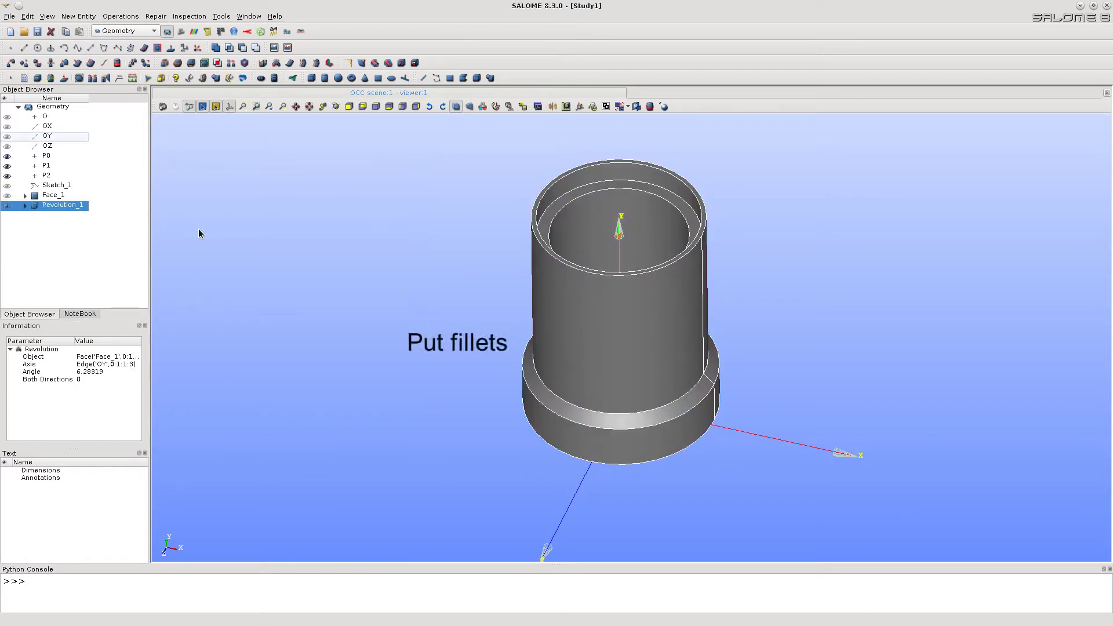
# - Fillet two selected flange edges of Revolution_1 with radius 15
pyautogui.click(120, 16)
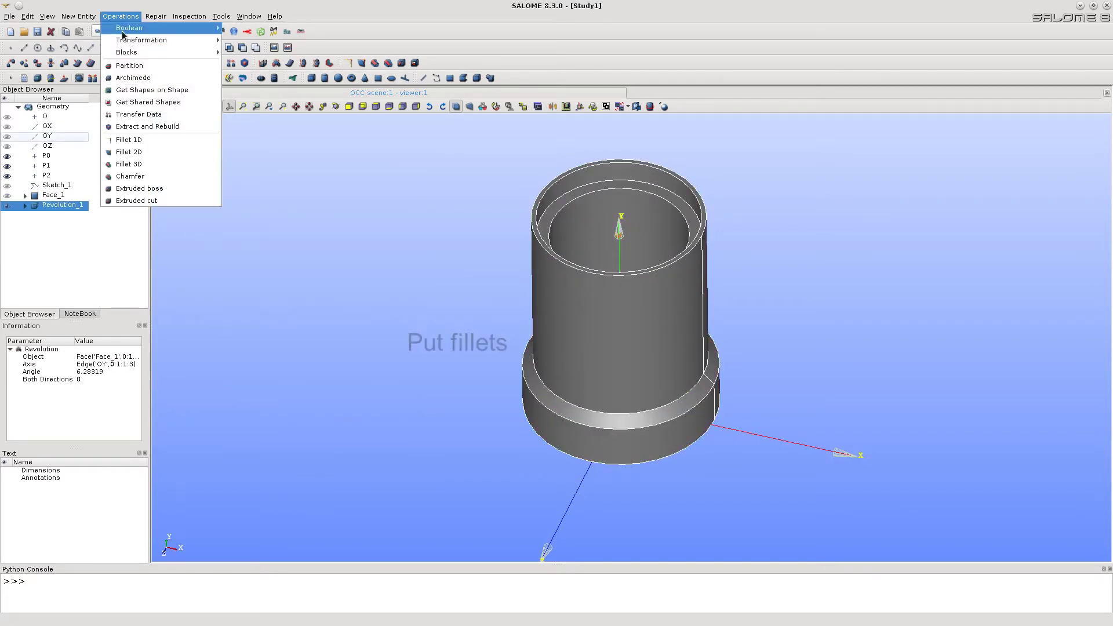
pyautogui.click(124, 165)
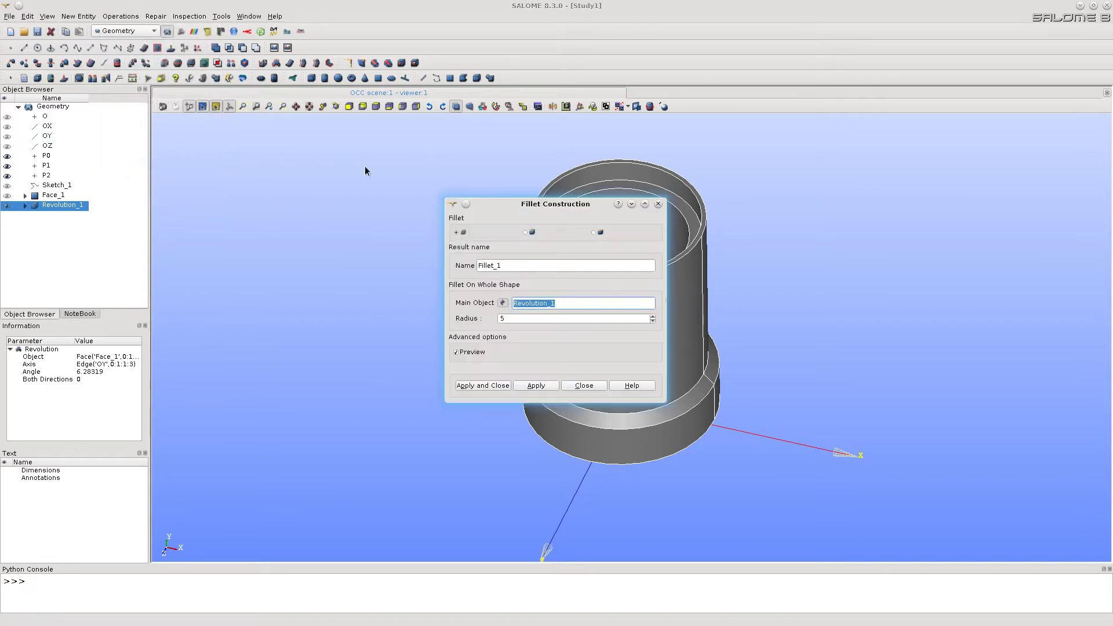
pyautogui.moveTo(521, 207); pyautogui.dragTo(268, 217)
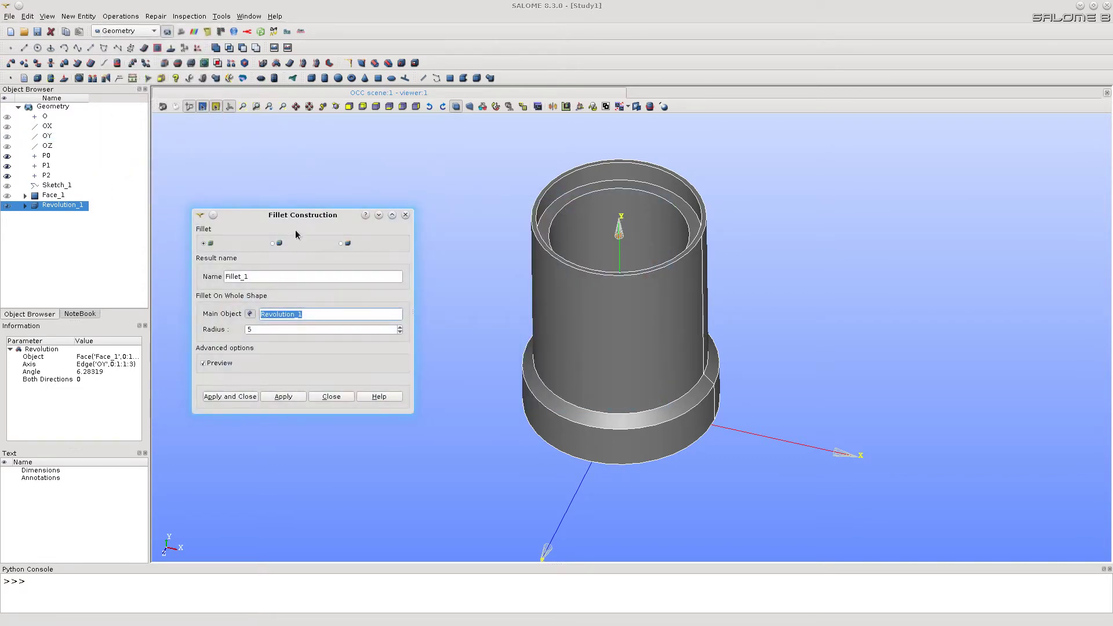
pyautogui.click(273, 244)
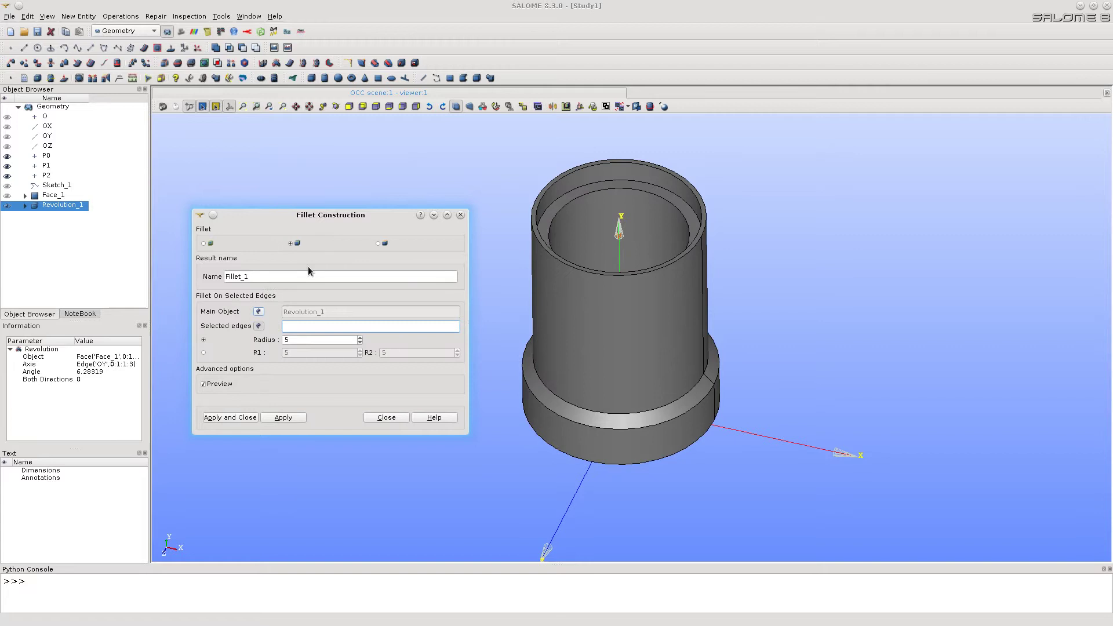
pyautogui.click(579, 419)
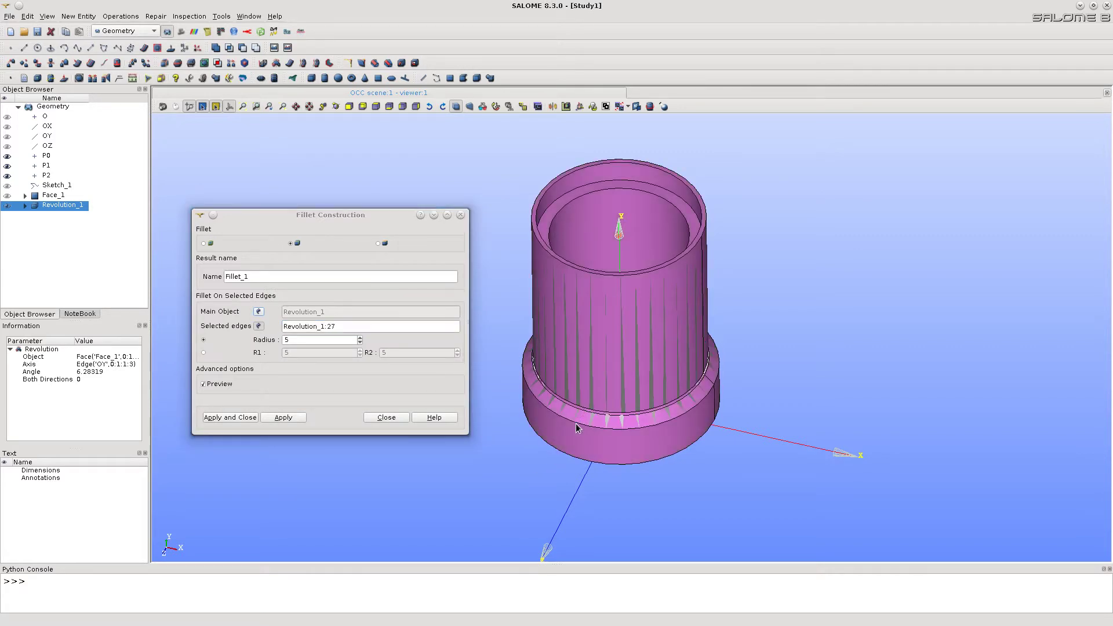
pyautogui.keyDown('shift'); pyautogui.click(577, 427); pyautogui.keyUp('shift')
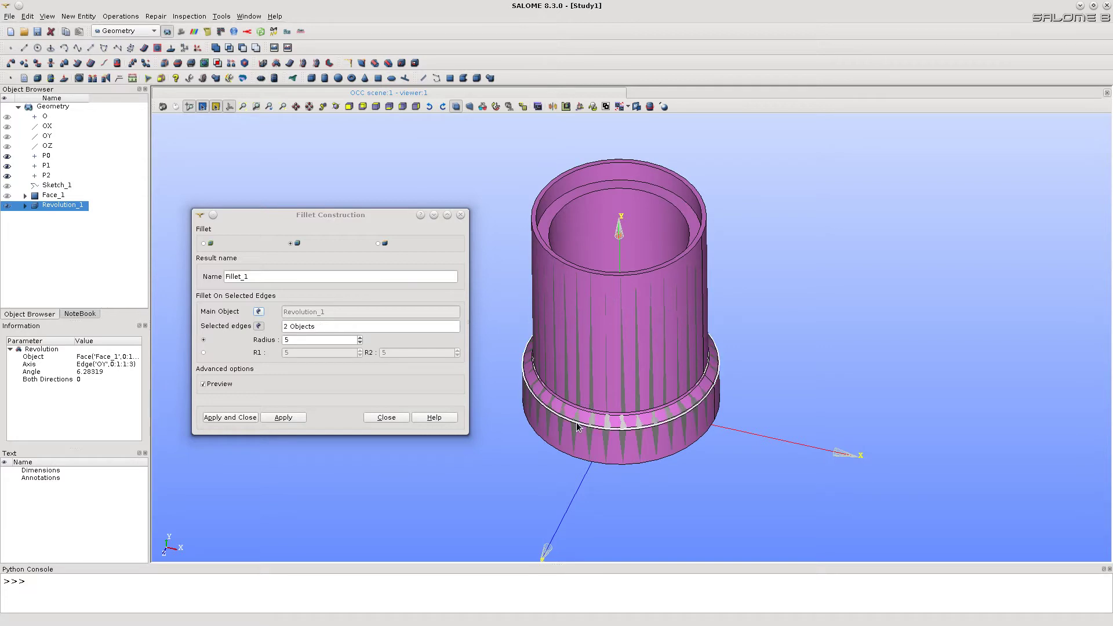
pyautogui.click(300, 340)
pyautogui.doubleClick(300, 340)
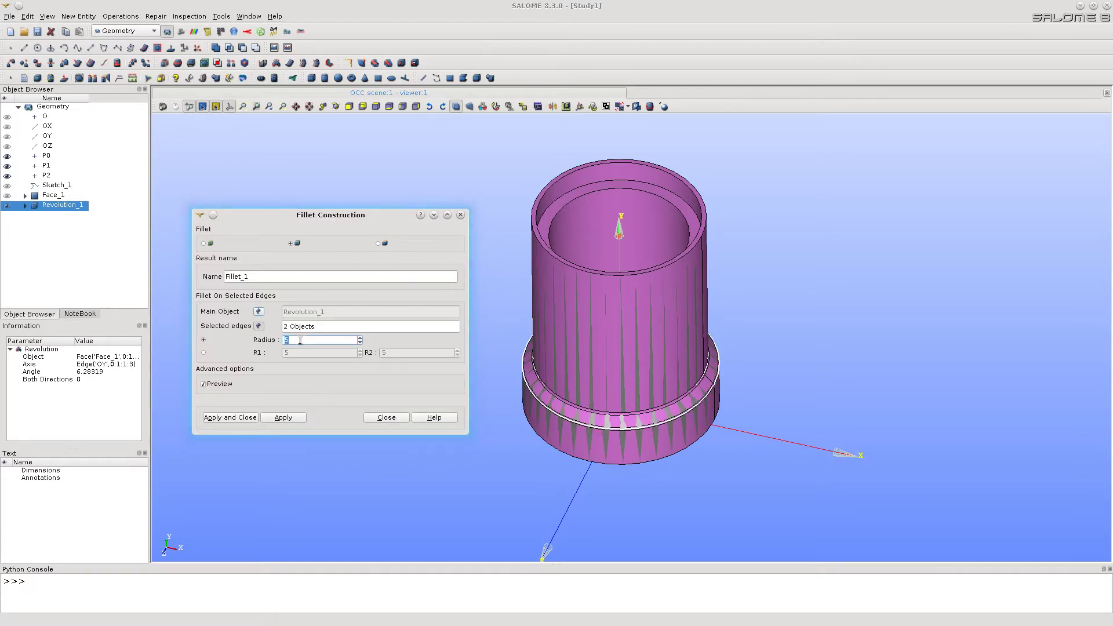
pyautogui.write('15')
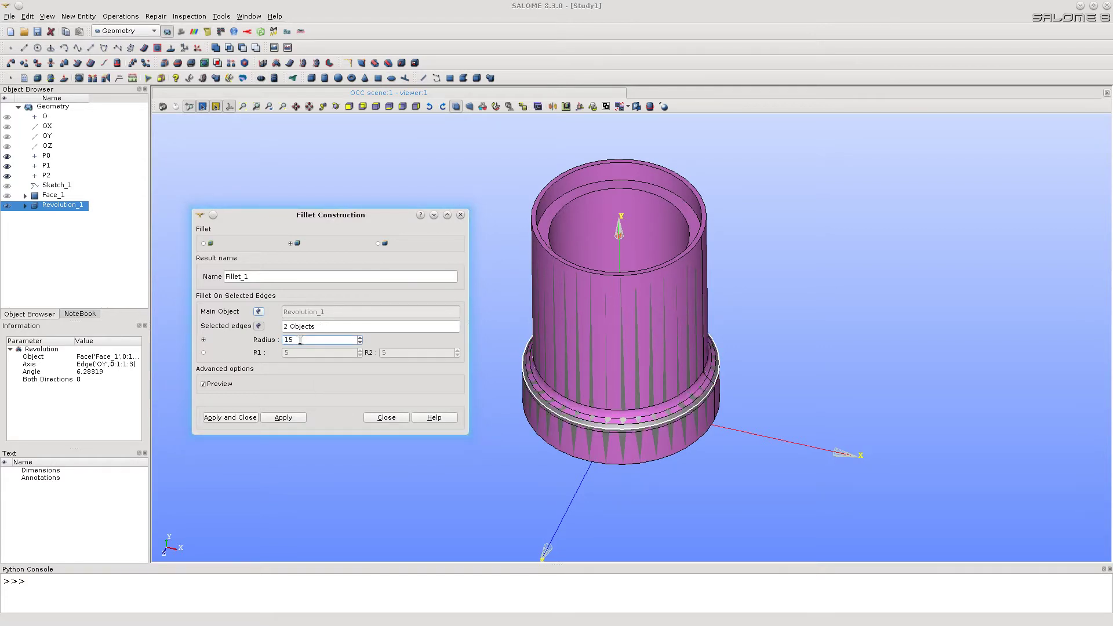
pyautogui.click(236, 418)
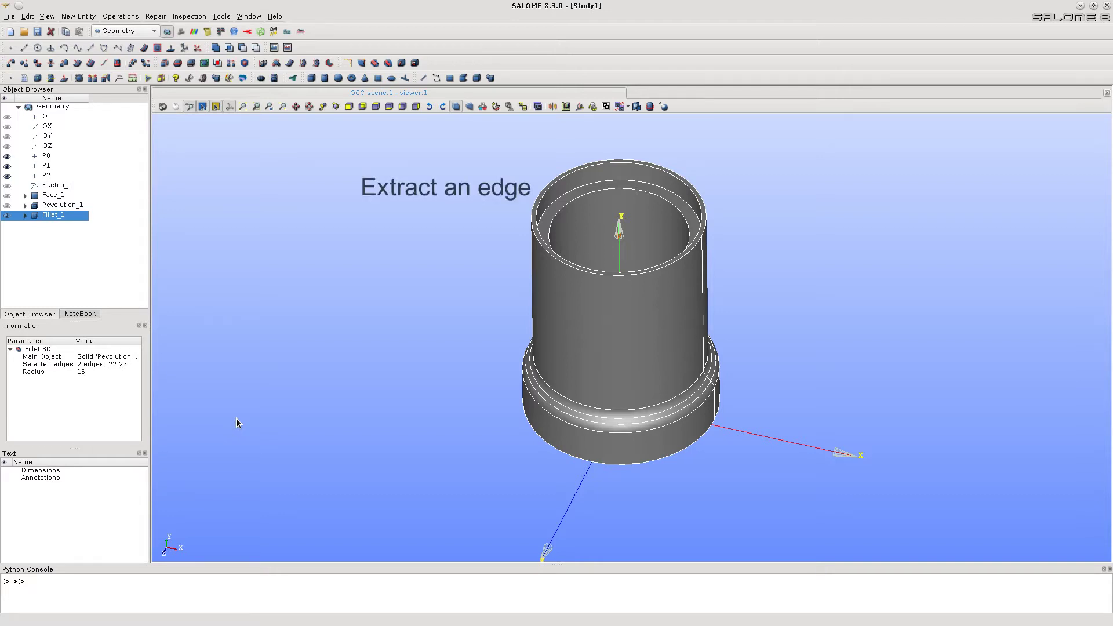
# - Explode Fillet_1 by Edge type, picking the top circular edge as Edge_1
pyautogui.click(74, 16)
pyautogui.click(87, 105)
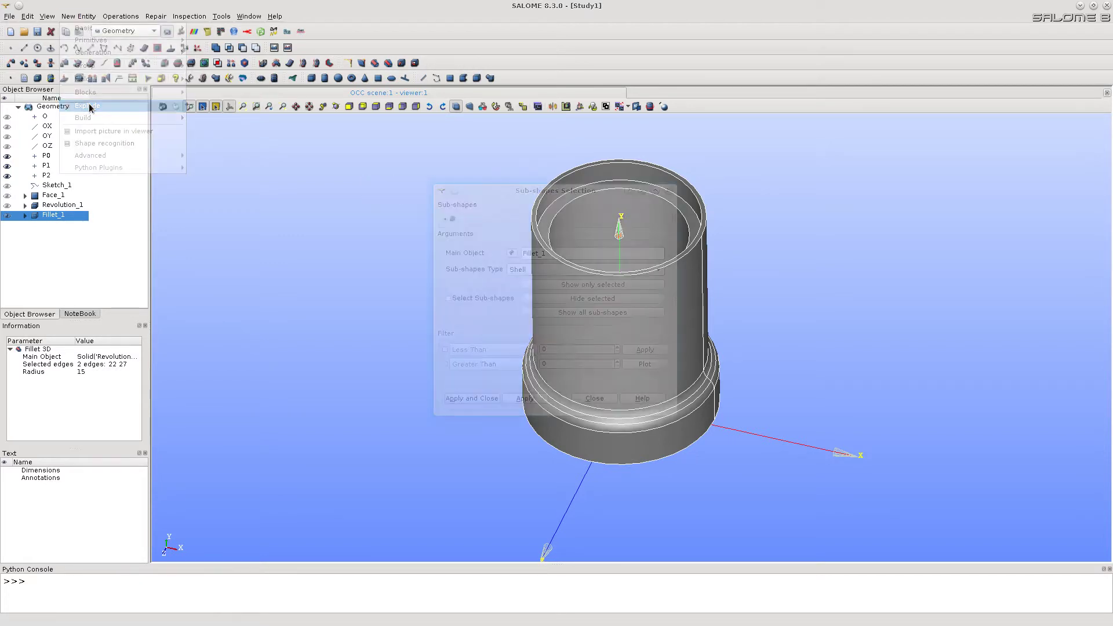
pyautogui.moveTo(542, 197); pyautogui.dragTo(290, 177)
pyautogui.click(267, 255)
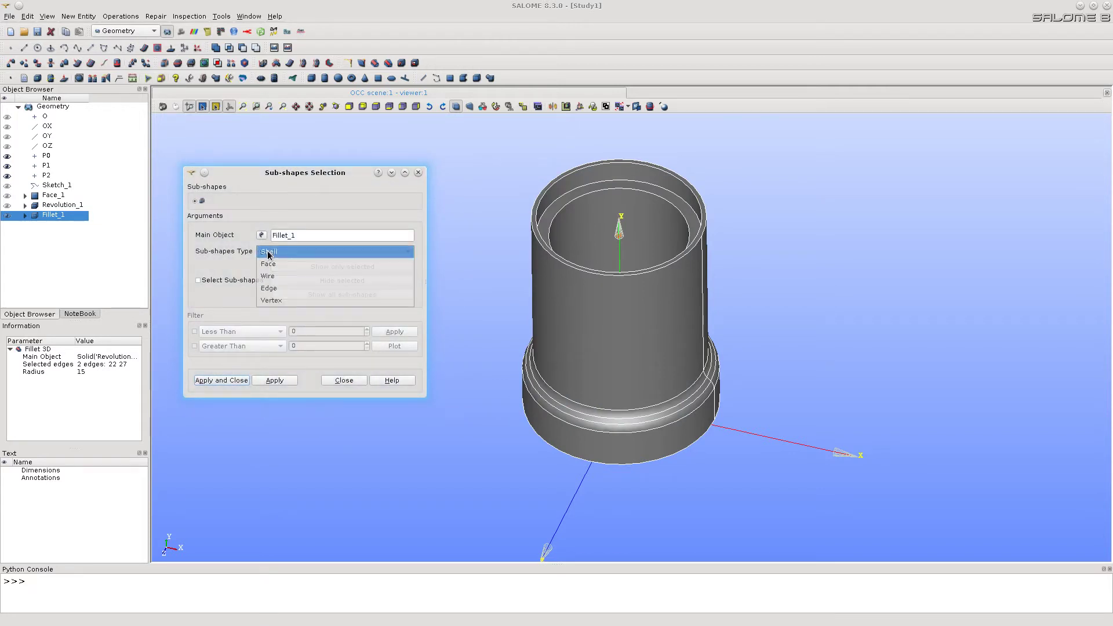
pyautogui.click(268, 289)
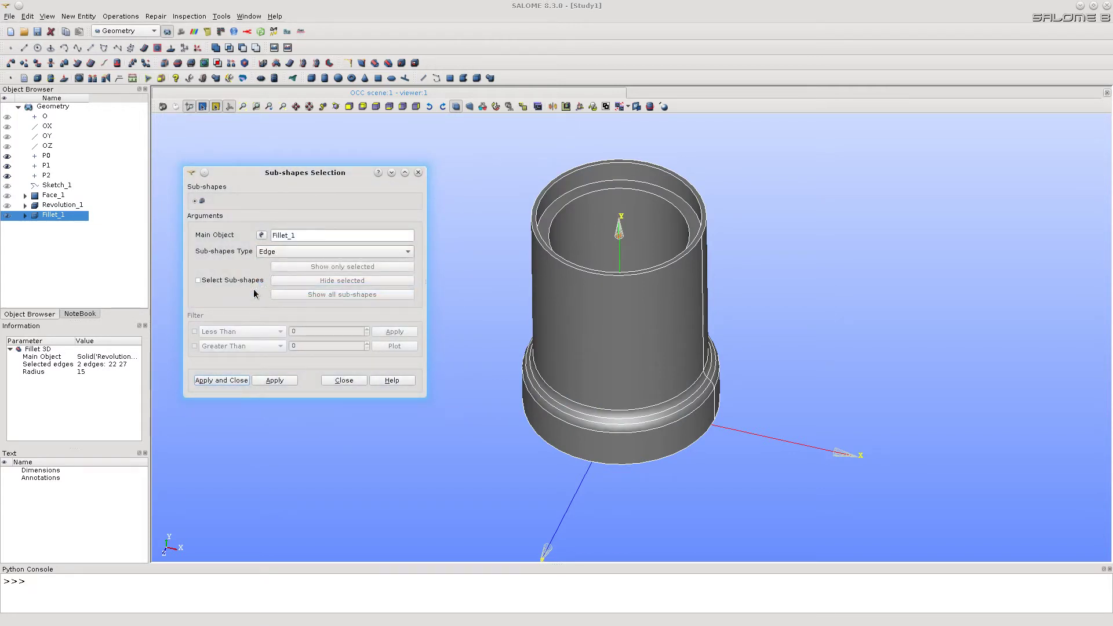
pyautogui.click(200, 280)
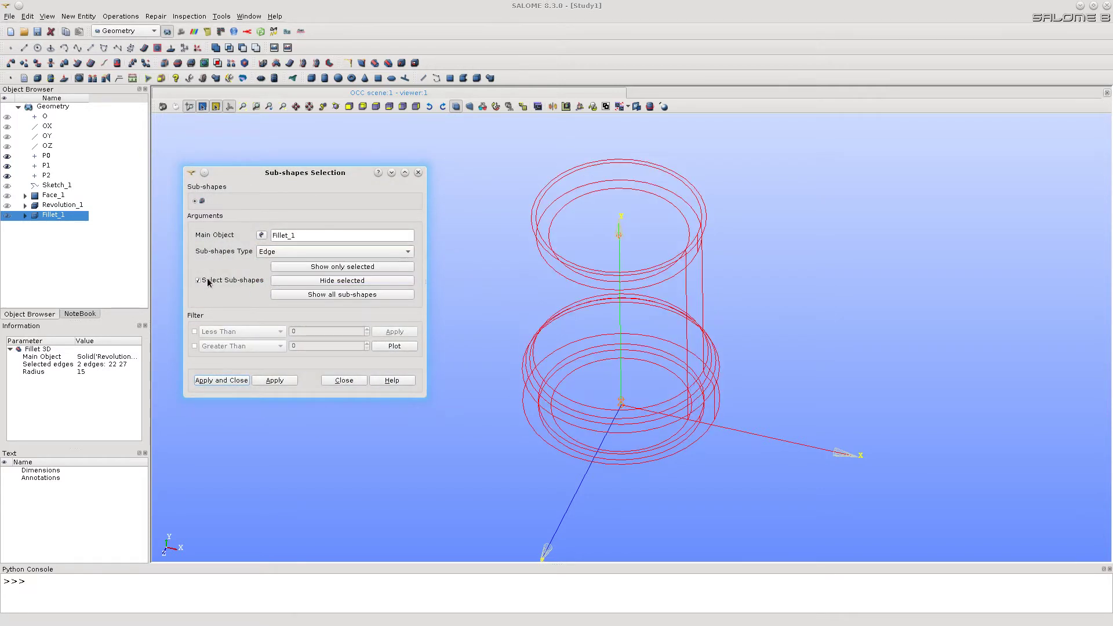
pyautogui.click(632, 166)
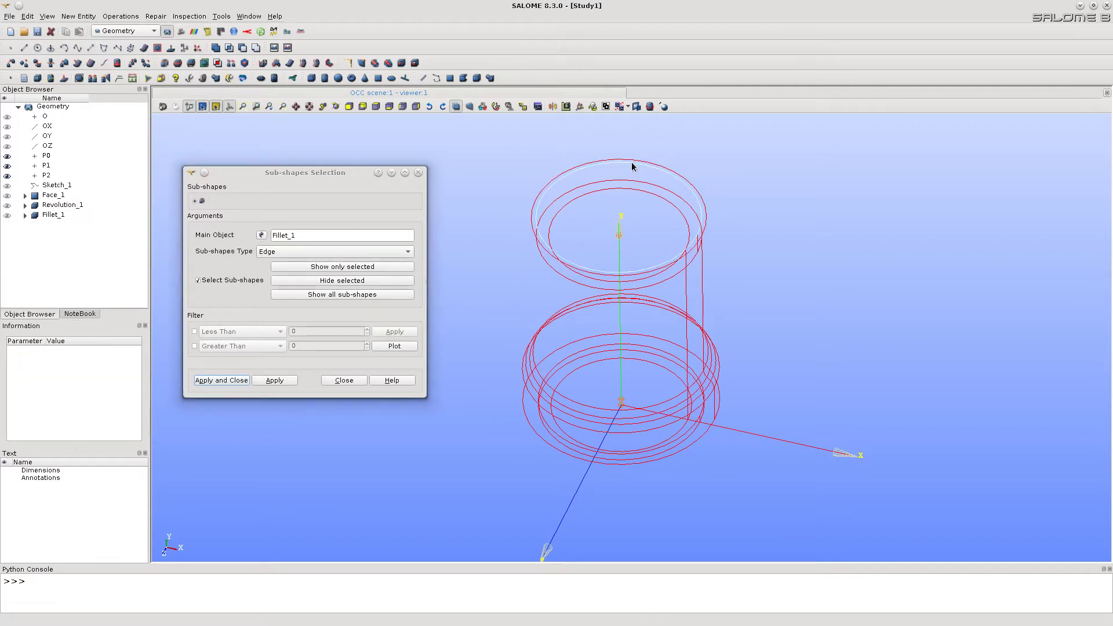
pyautogui.click(218, 380)
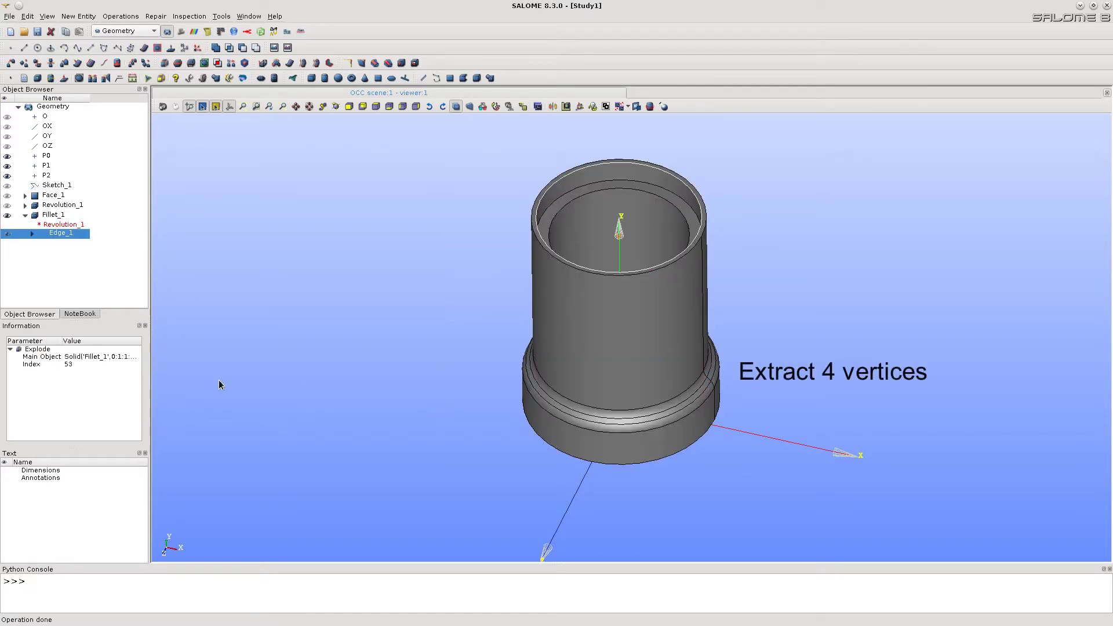
# - Explode Fillet_1 by Vertex type, extracting vertices picked along the fillet profile
pyautogui.click(78, 17)
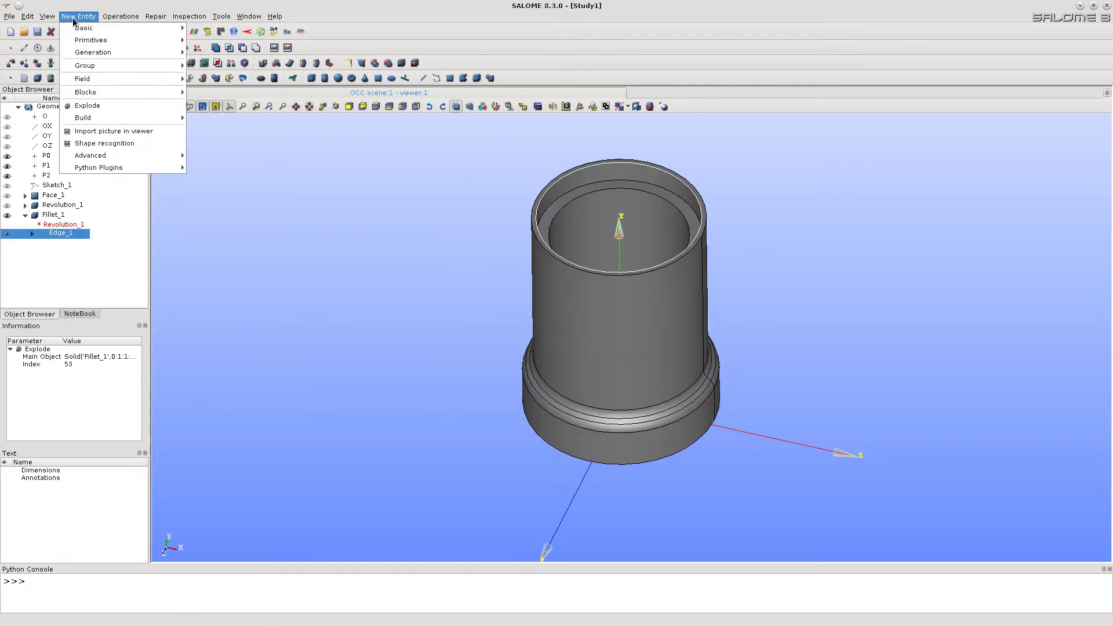
pyautogui.click(106, 107)
pyautogui.moveTo(514, 186); pyautogui.dragTo(287, 211)
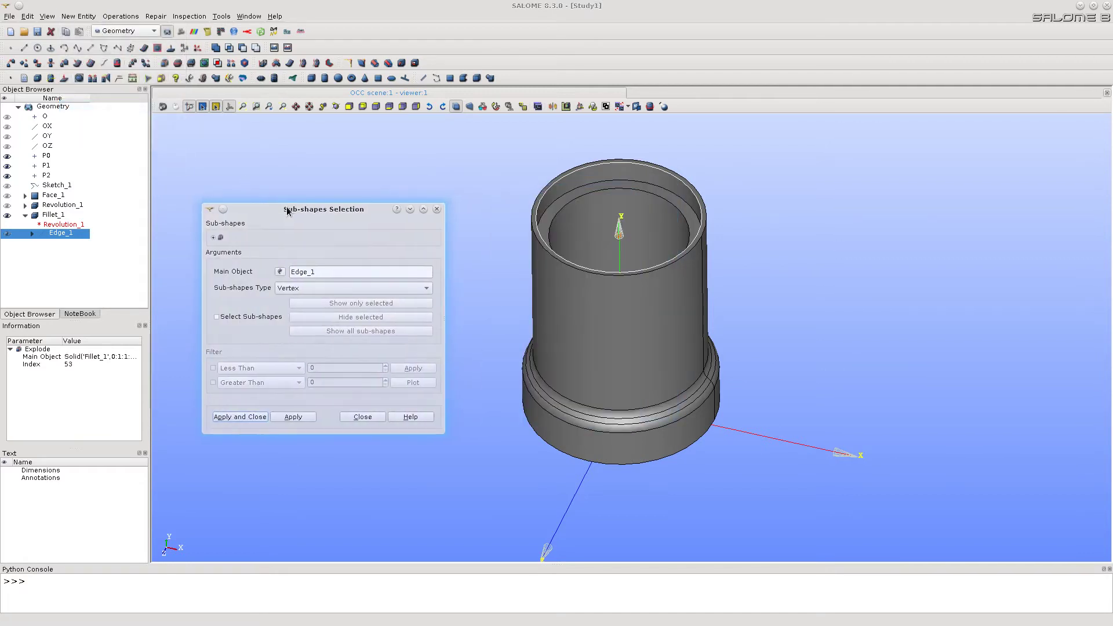
pyautogui.click(576, 296)
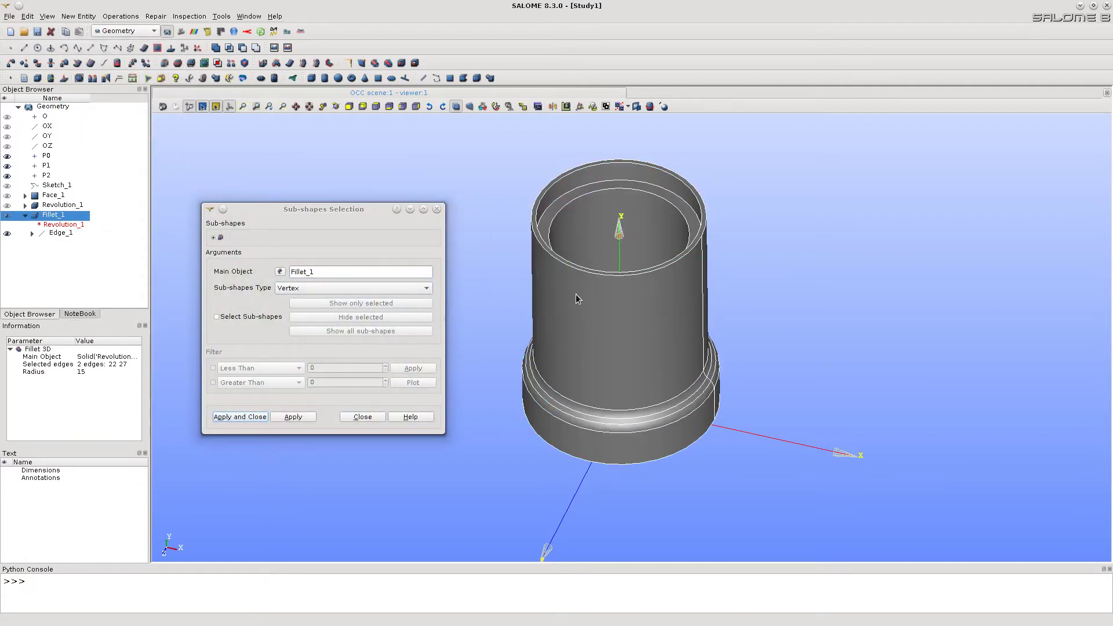
pyautogui.click(426, 288)
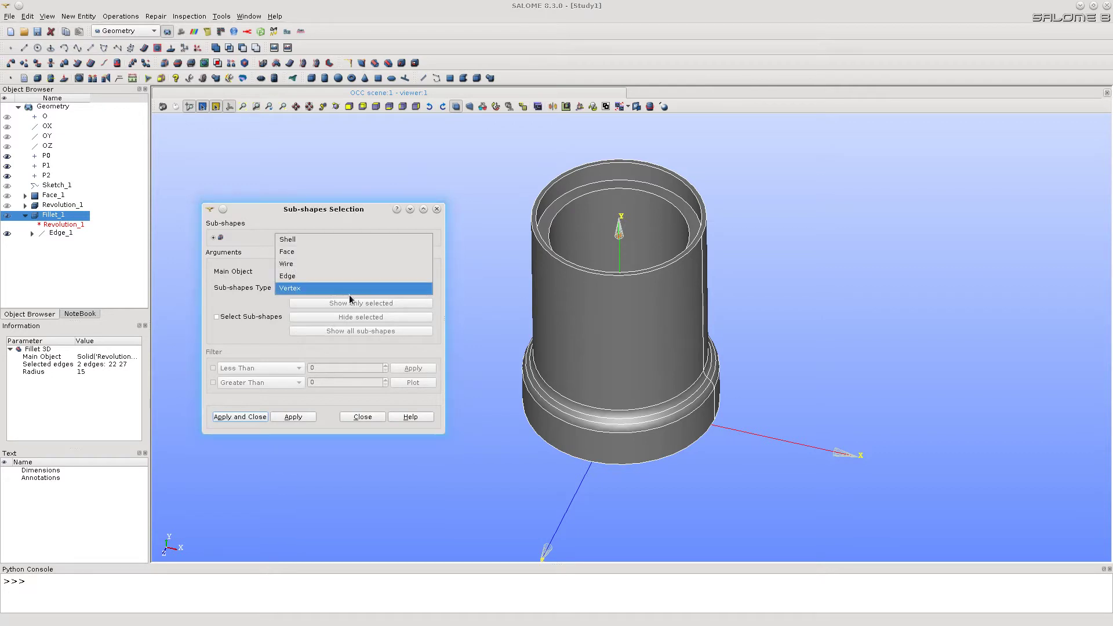
pyautogui.click(299, 289)
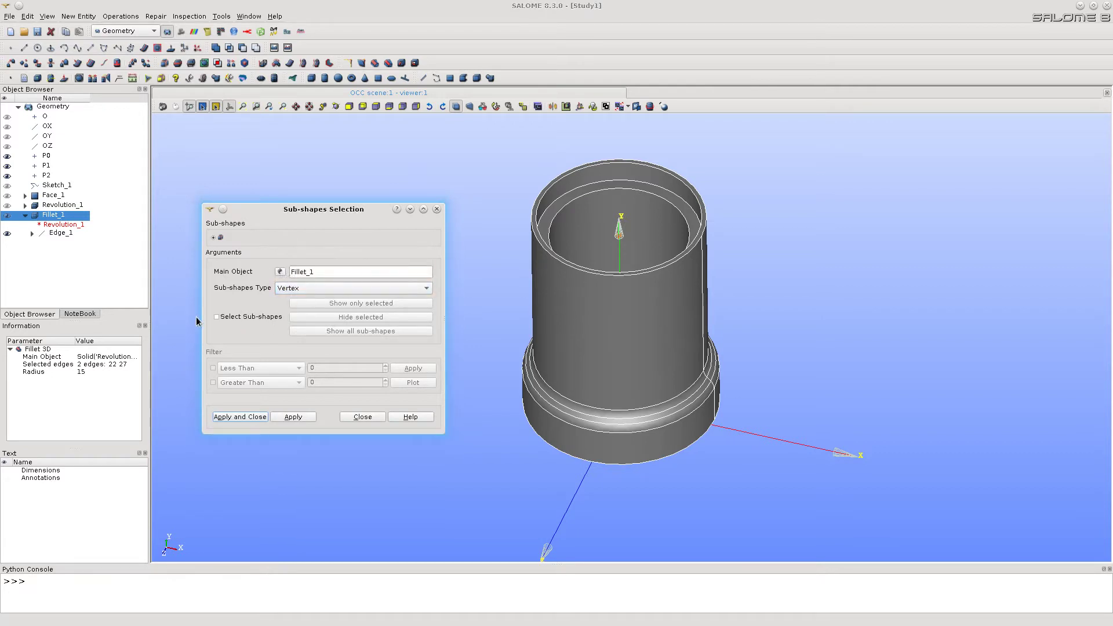
pyautogui.click(217, 318)
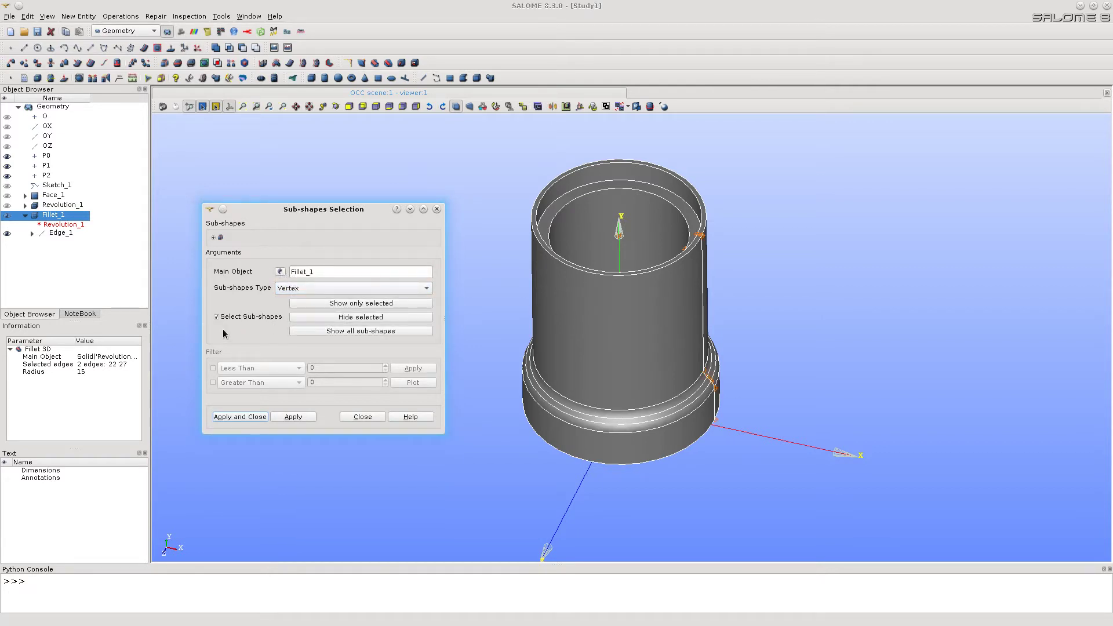
pyautogui.scroll(3, 719, 404)
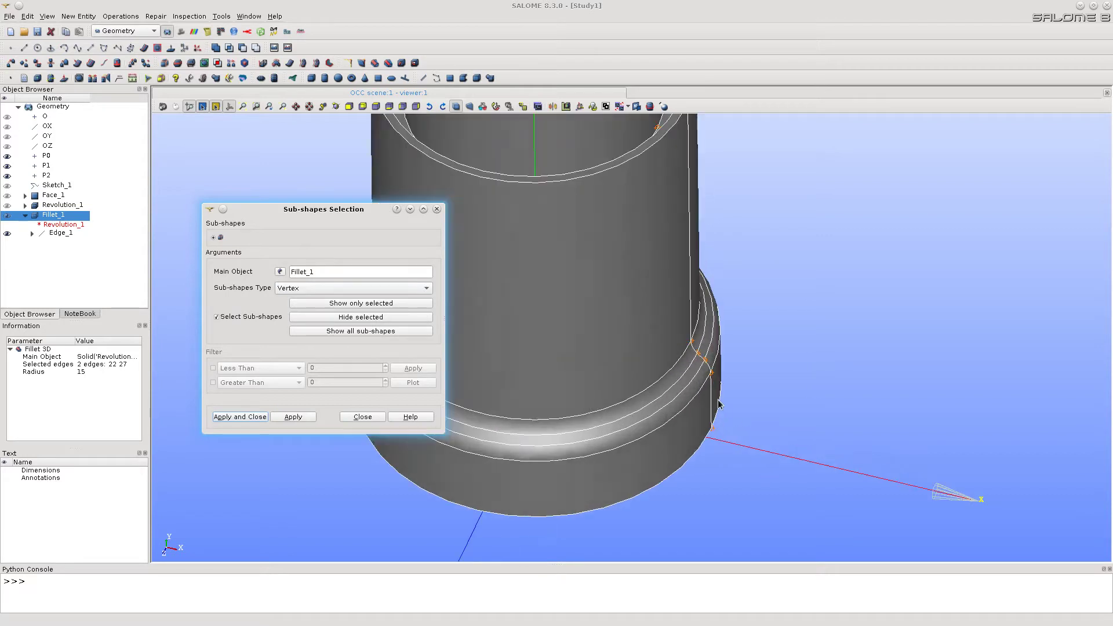
pyautogui.scroll(2, 719, 404)
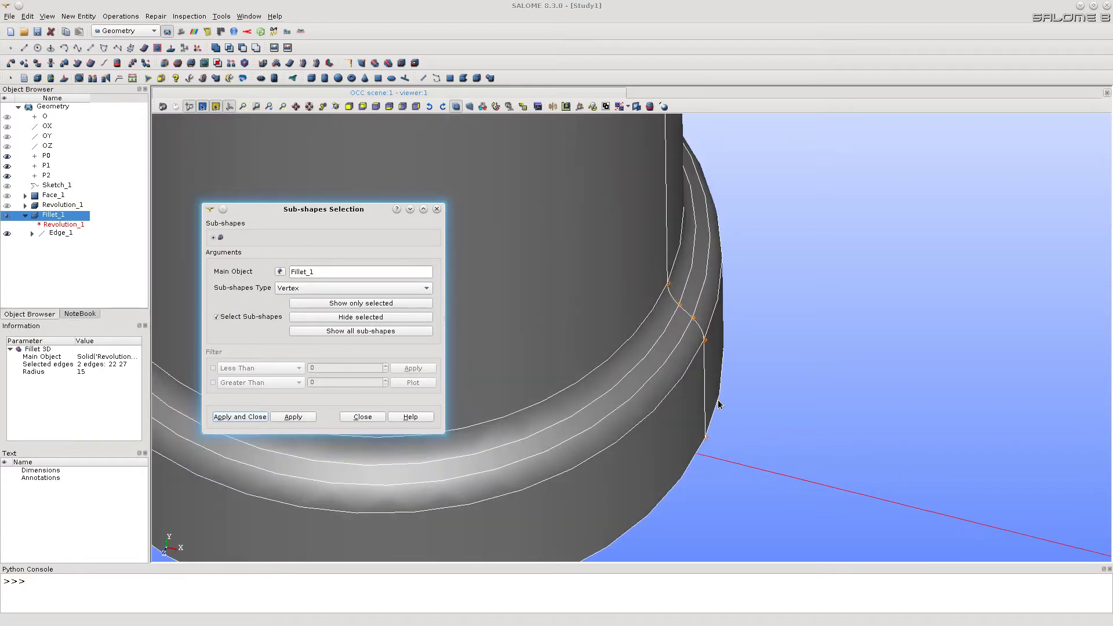
pyautogui.click(668, 285)
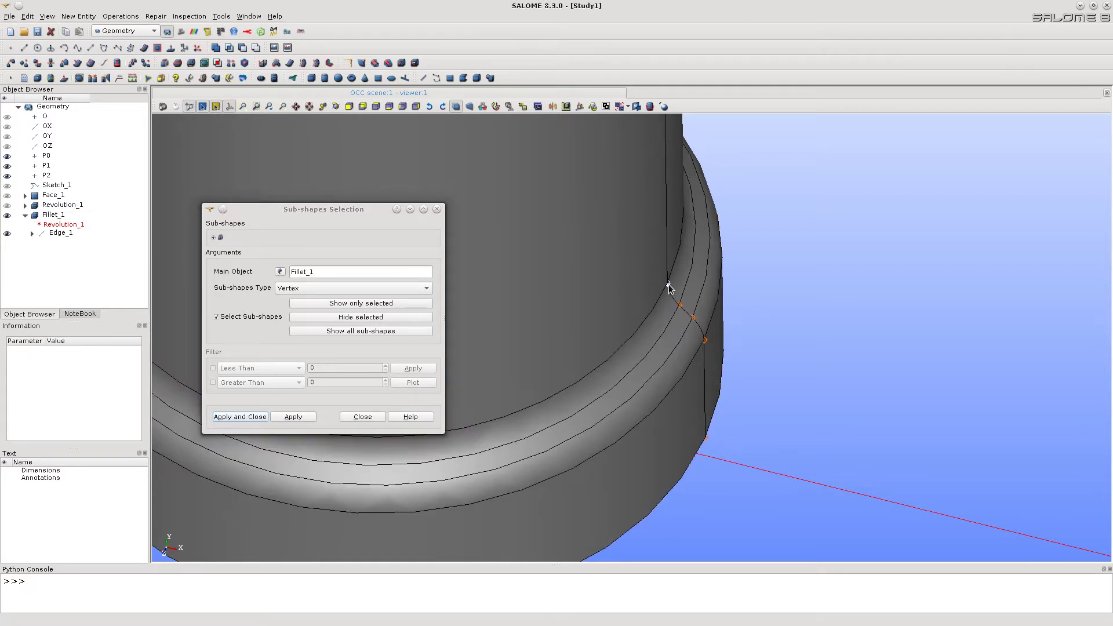
pyautogui.click(692, 319)
pyautogui.click(703, 342)
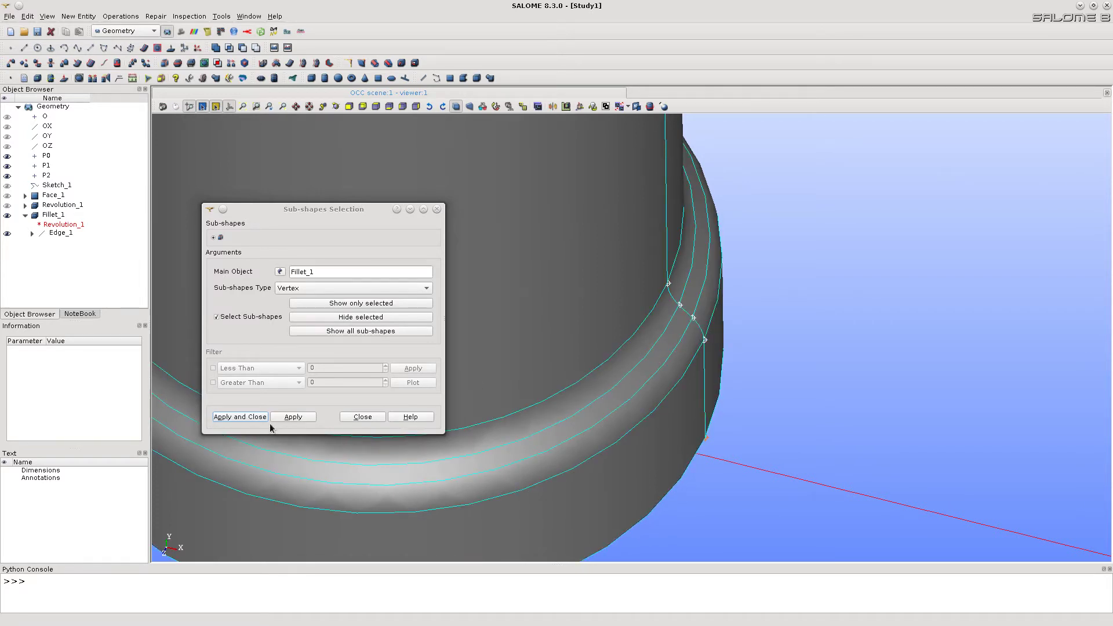
pyautogui.click(240, 417)
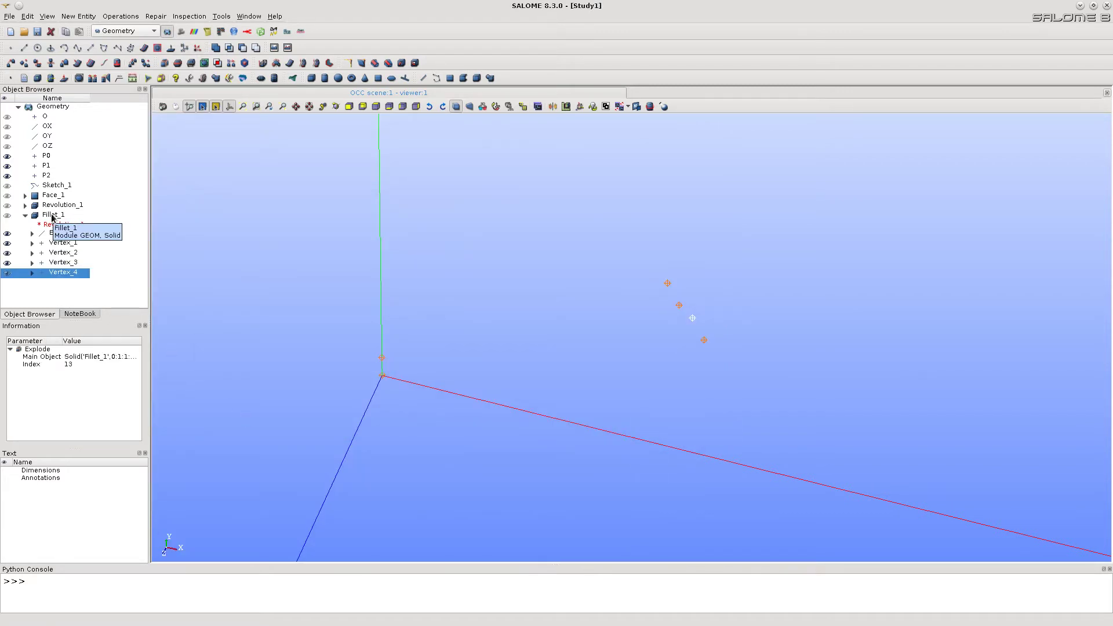
# - Show the Fillet_1 solid again from the study tree
pyautogui.click(53, 216)
pyautogui.rightClick(52, 215)
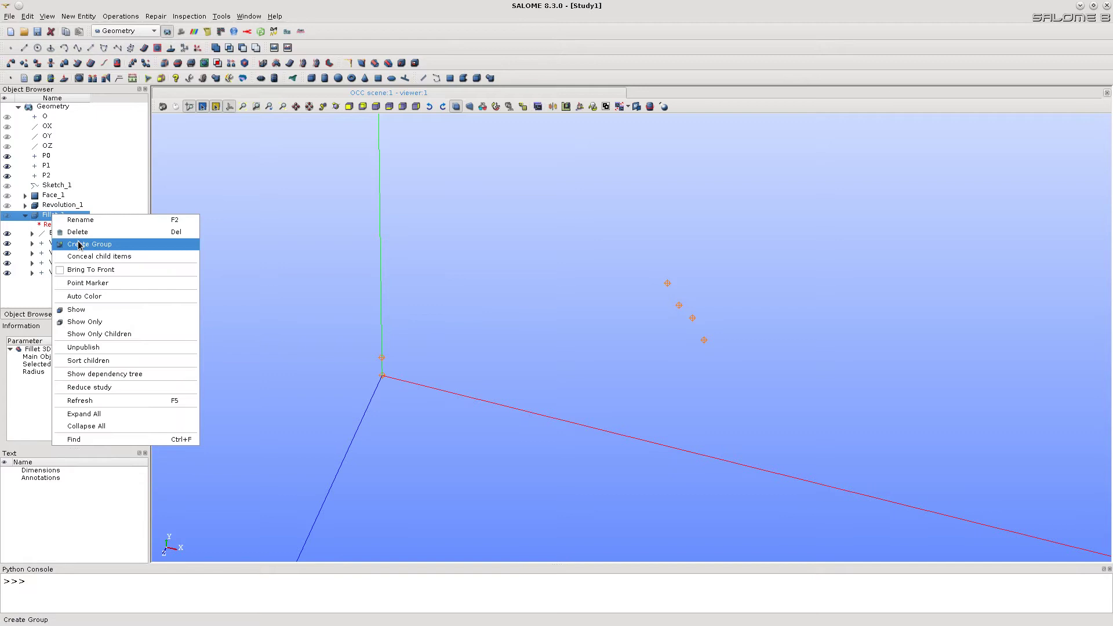
pyautogui.click(78, 310)
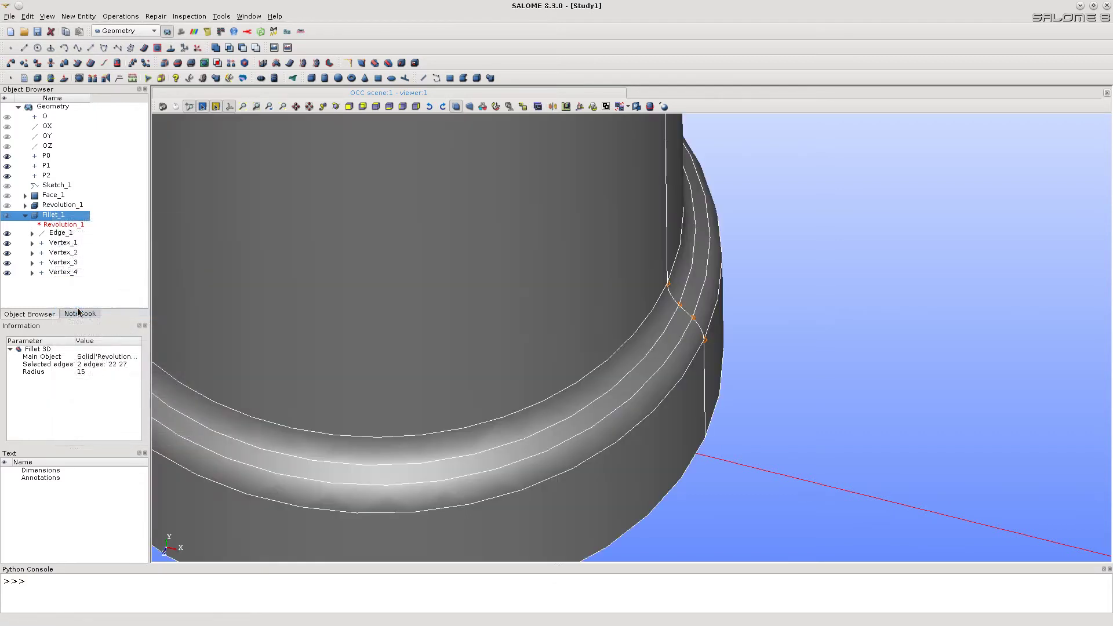
# - Extrude Edge_1 along OY with height 320 reversed to create Extrusion_1
pyautogui.click(495, 107)
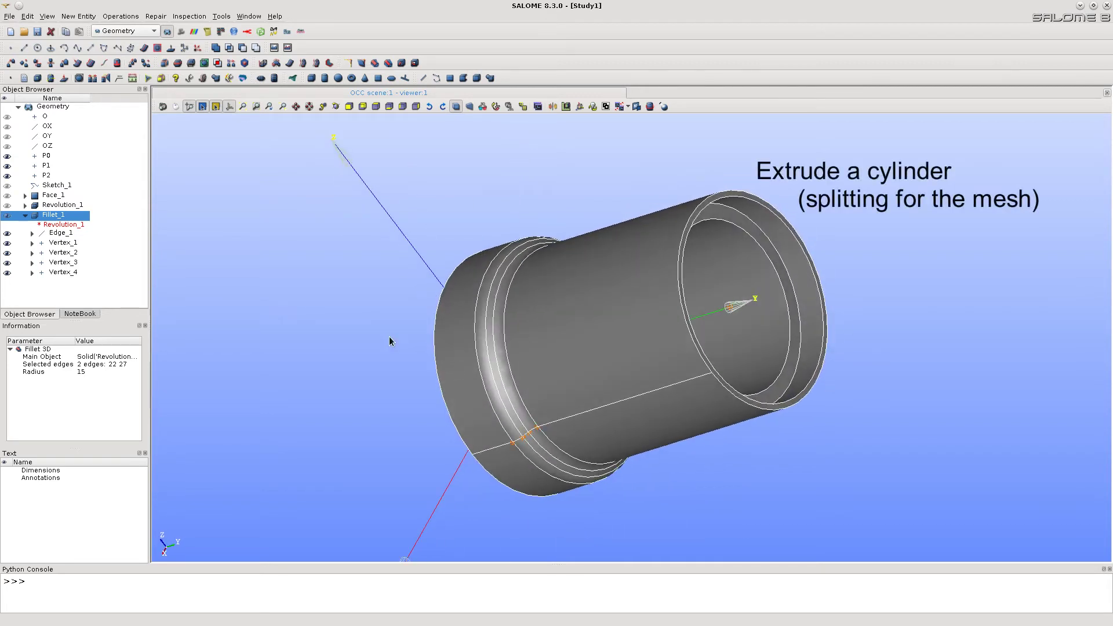
pyautogui.click(78, 17)
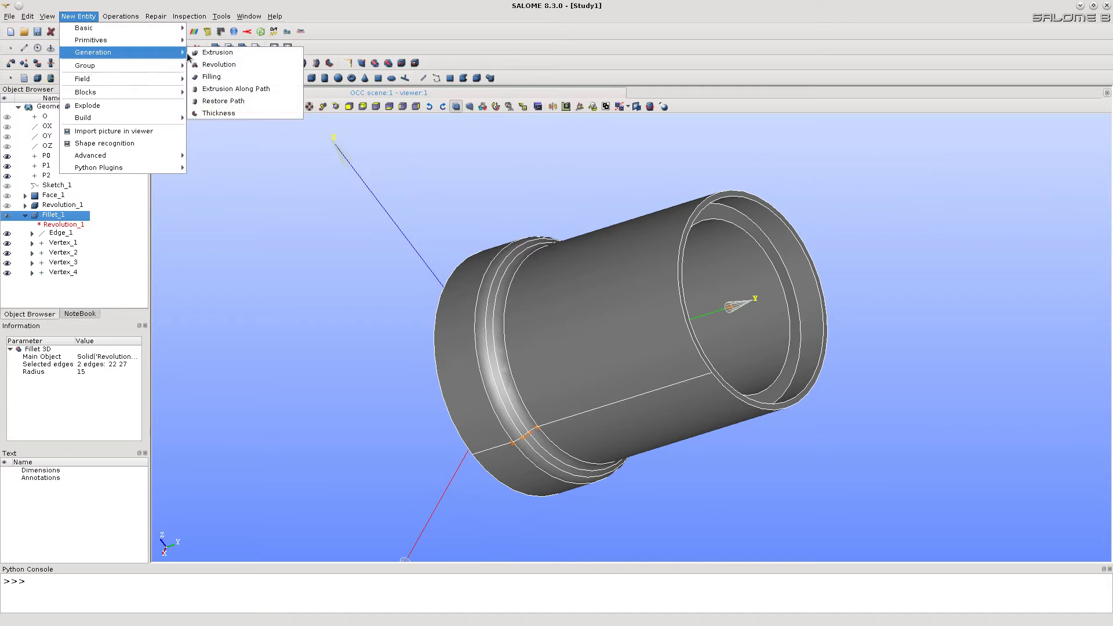
pyautogui.click(214, 52)
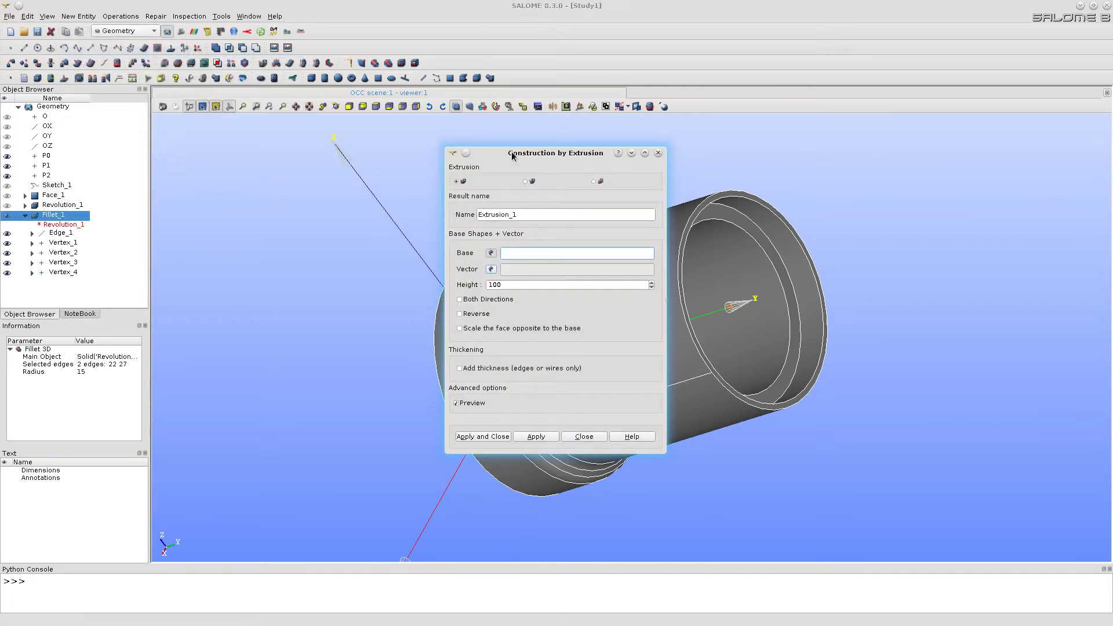
pyautogui.moveTo(512, 155); pyautogui.dragTo(233, 153)
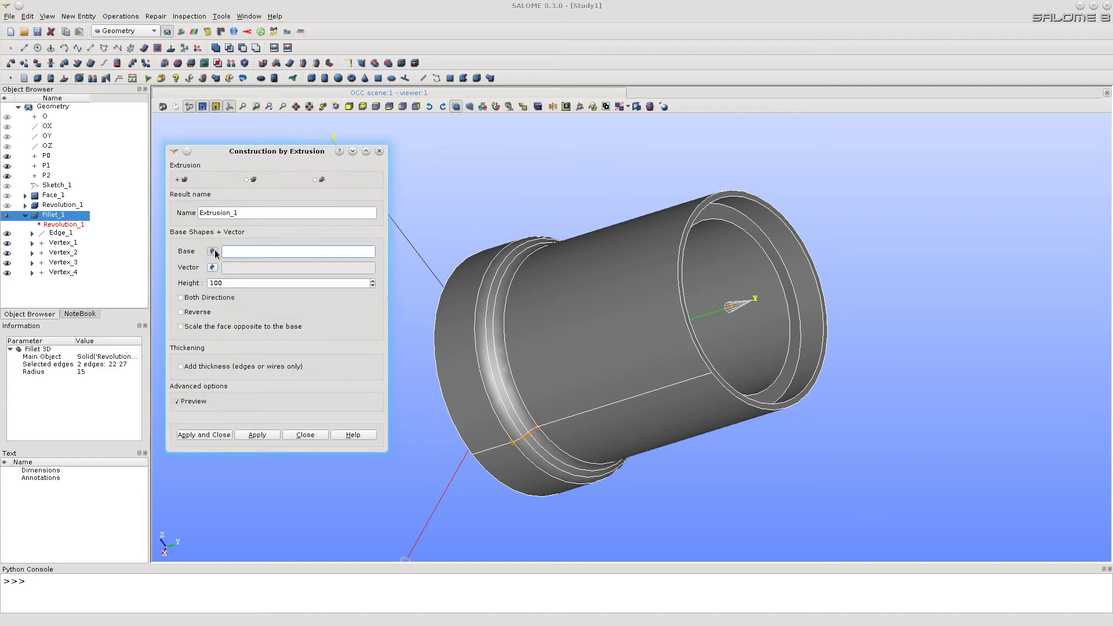
pyautogui.click(756, 201)
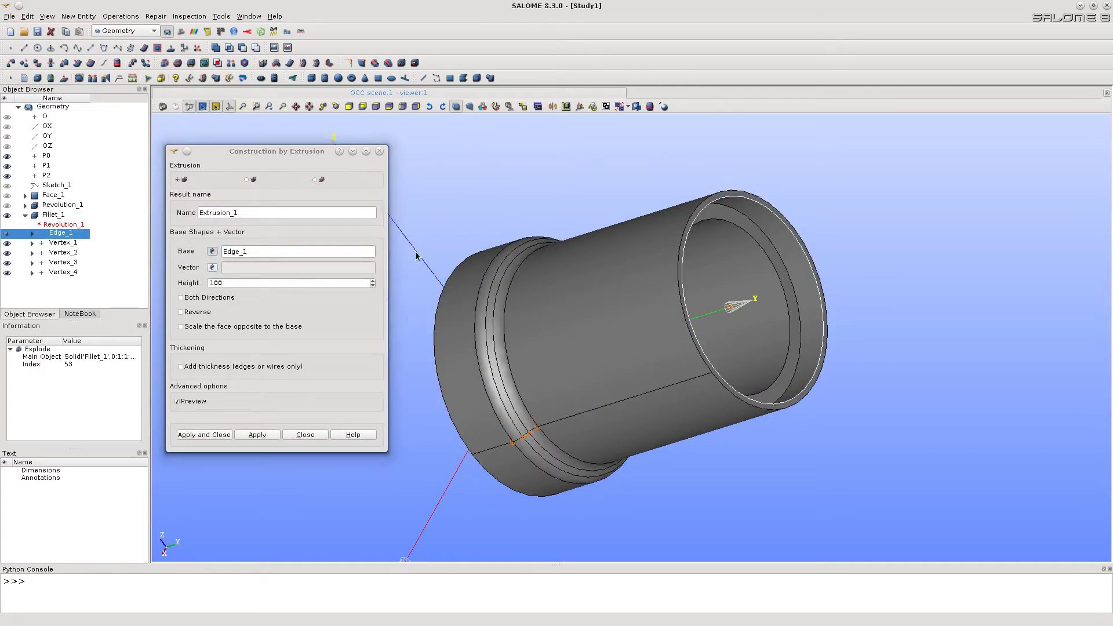
pyautogui.click(213, 269)
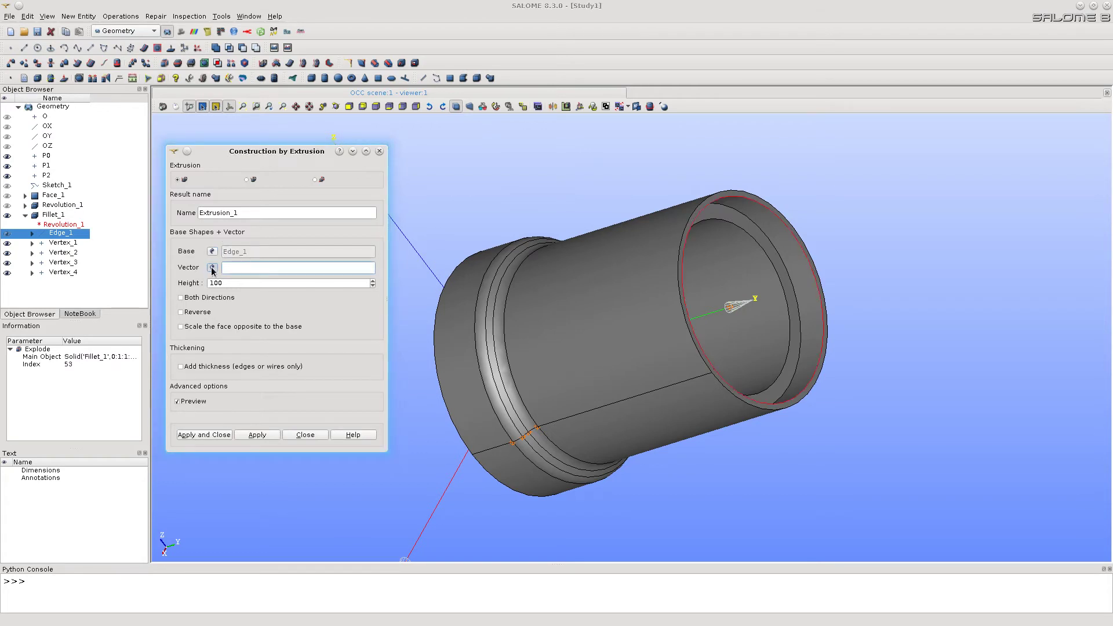
pyautogui.click(46, 138)
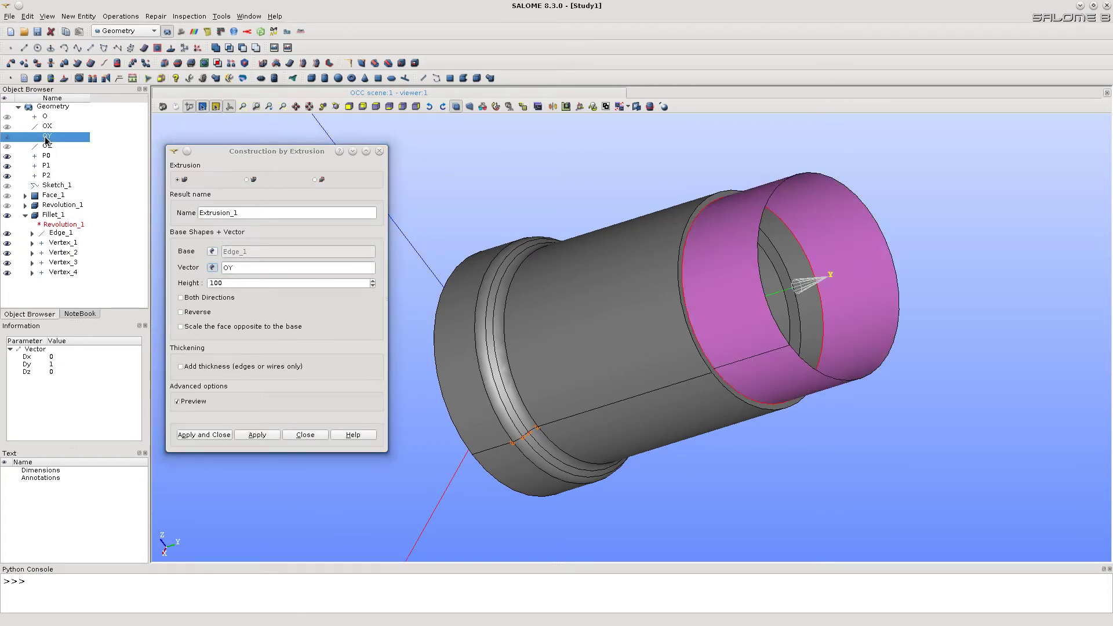
pyautogui.doubleClick(242, 284)
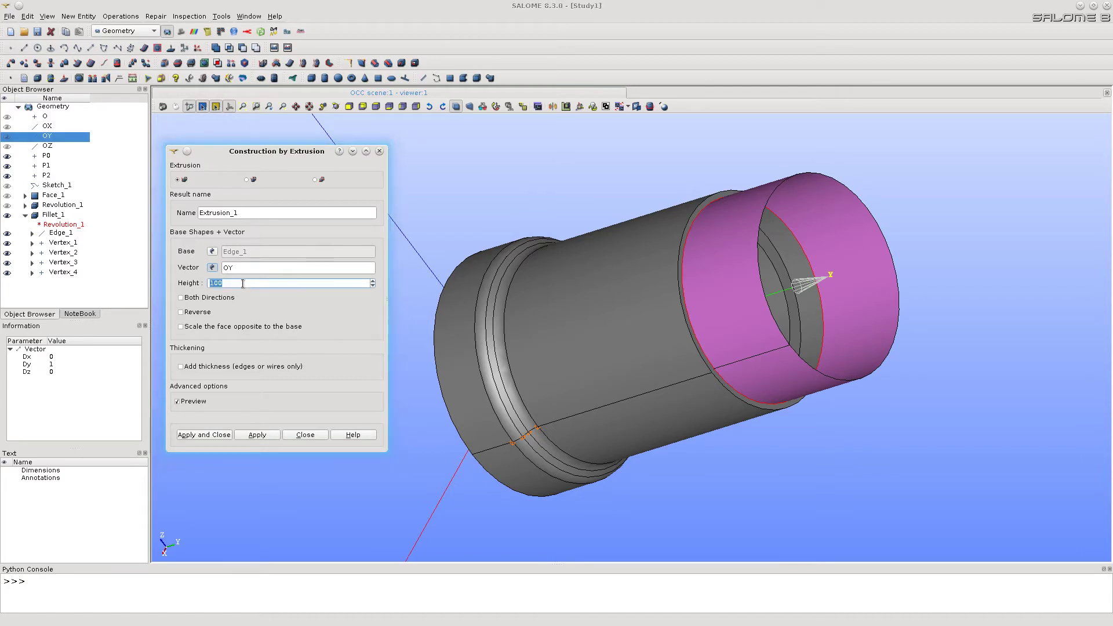
pyautogui.write('32')
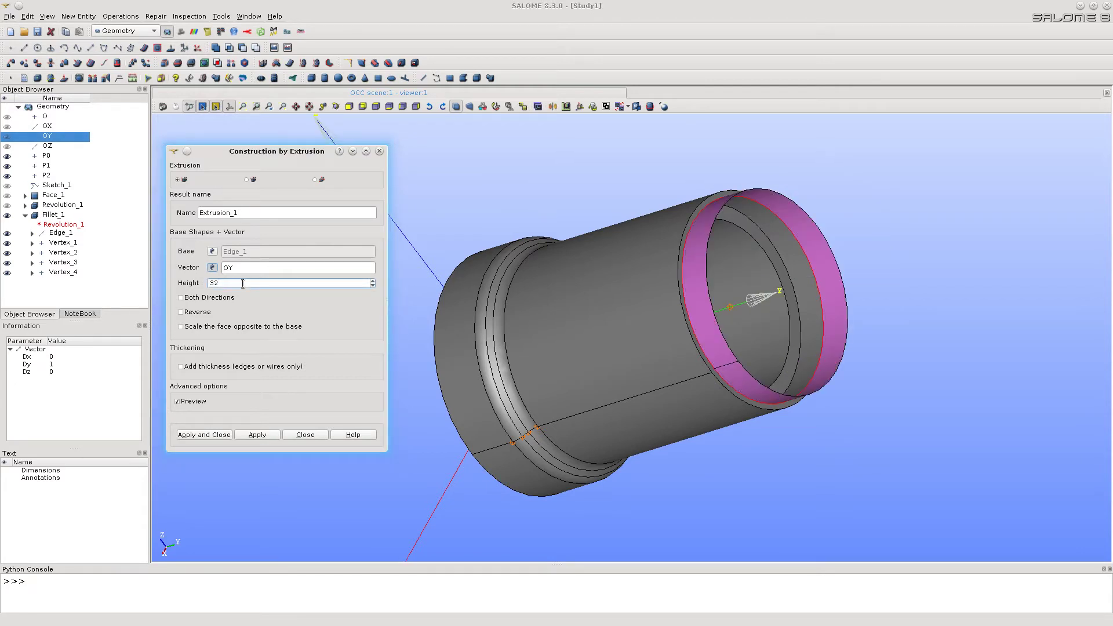
pyautogui.write('0')
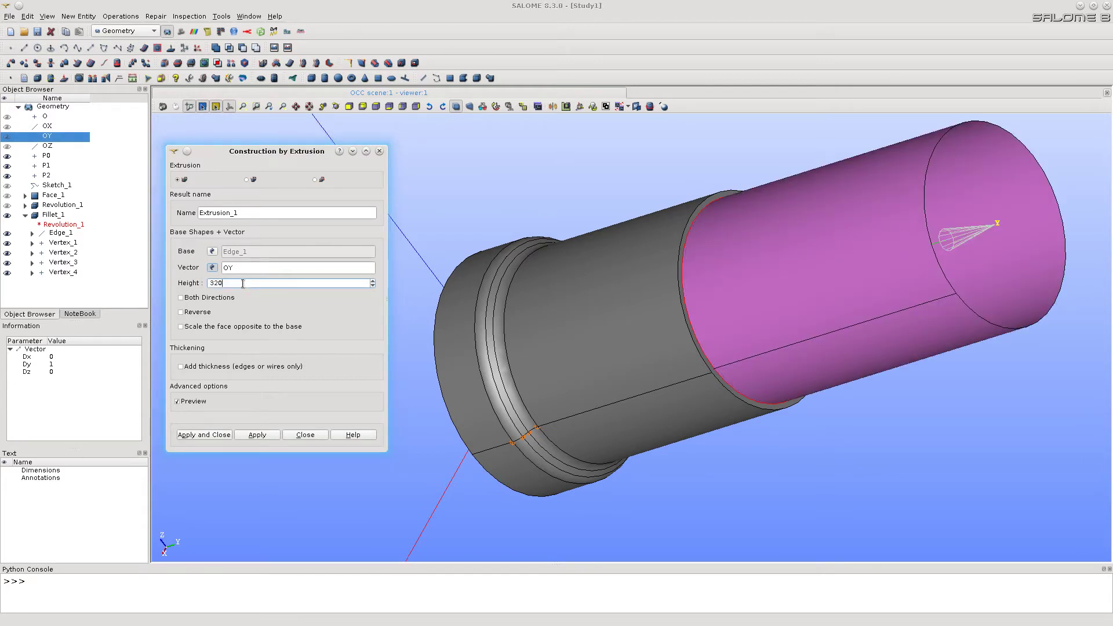
pyautogui.click(181, 313)
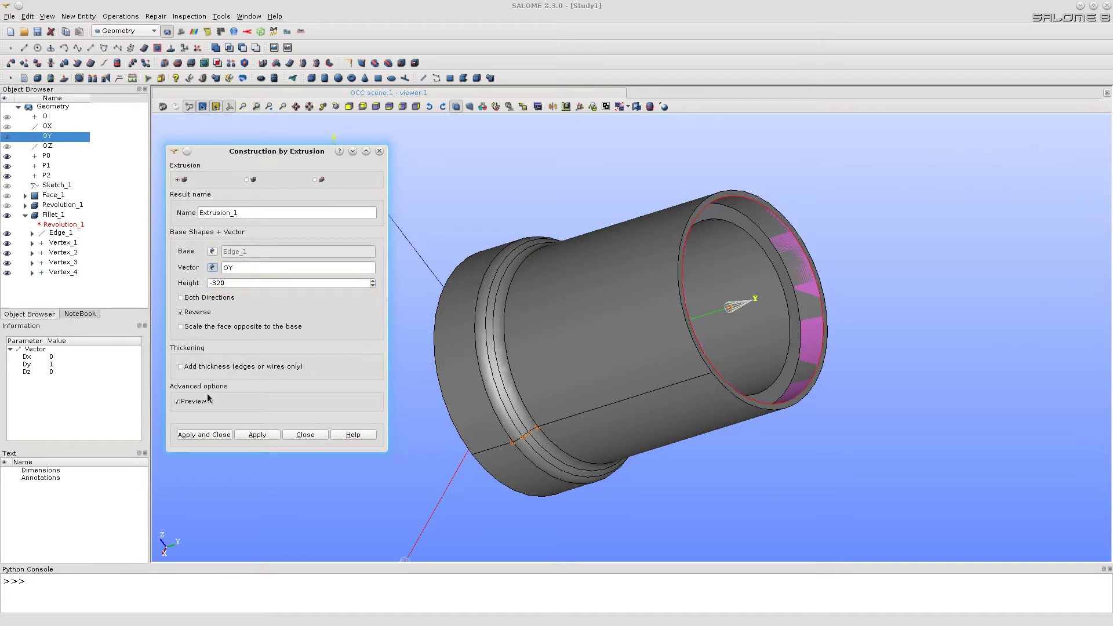
pyautogui.click(204, 435)
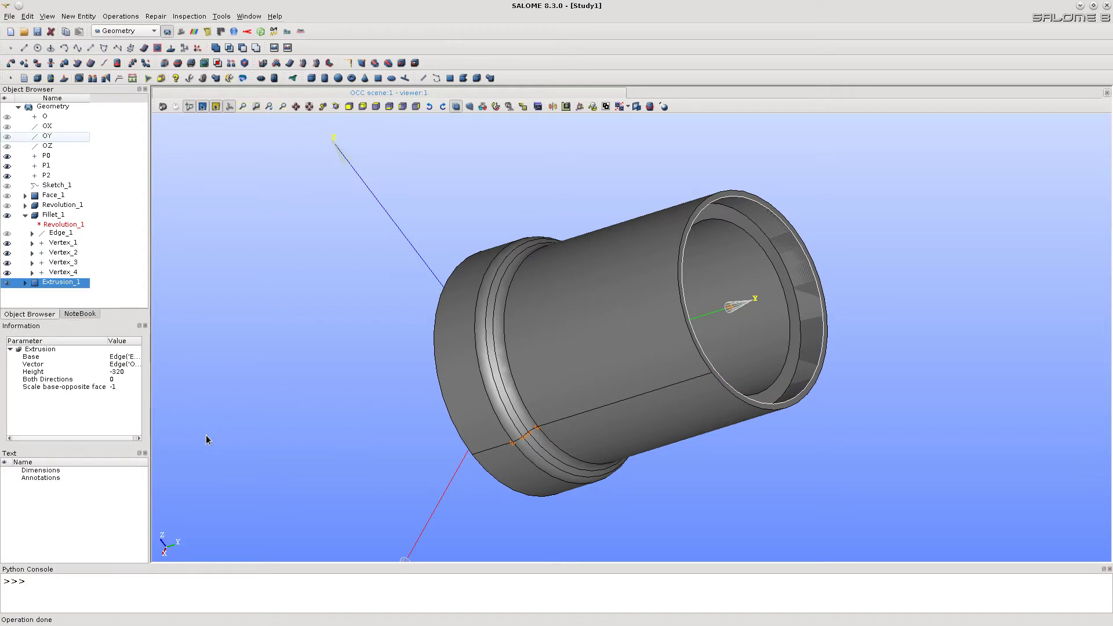
pyautogui.keyDown('ctrl'); pyautogui.moveTo(732, 485); pyautogui.dragTo(520, 303, button='right'); pyautogui.keyUp('ctrl')
# - Create Plane_1 through P0 normal to OX with size 700
pyautogui.scroll(-3, 520, 304)
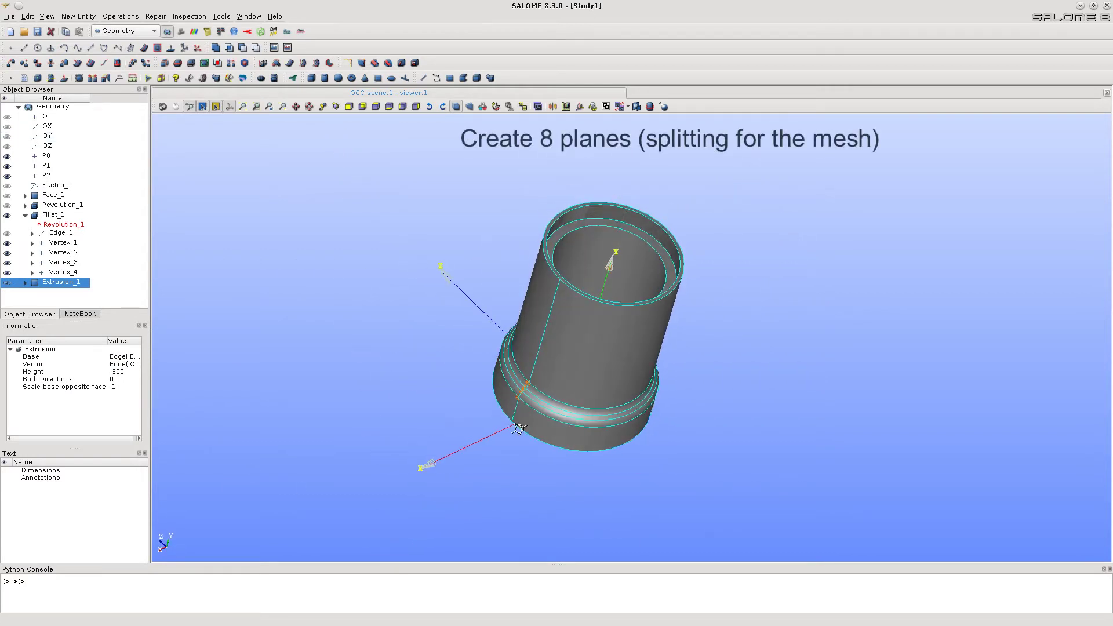
pyautogui.keyDown('ctrl'); pyautogui.moveTo(519, 429); pyautogui.dragTo(503, 409, button='right'); pyautogui.keyUp('ctrl')
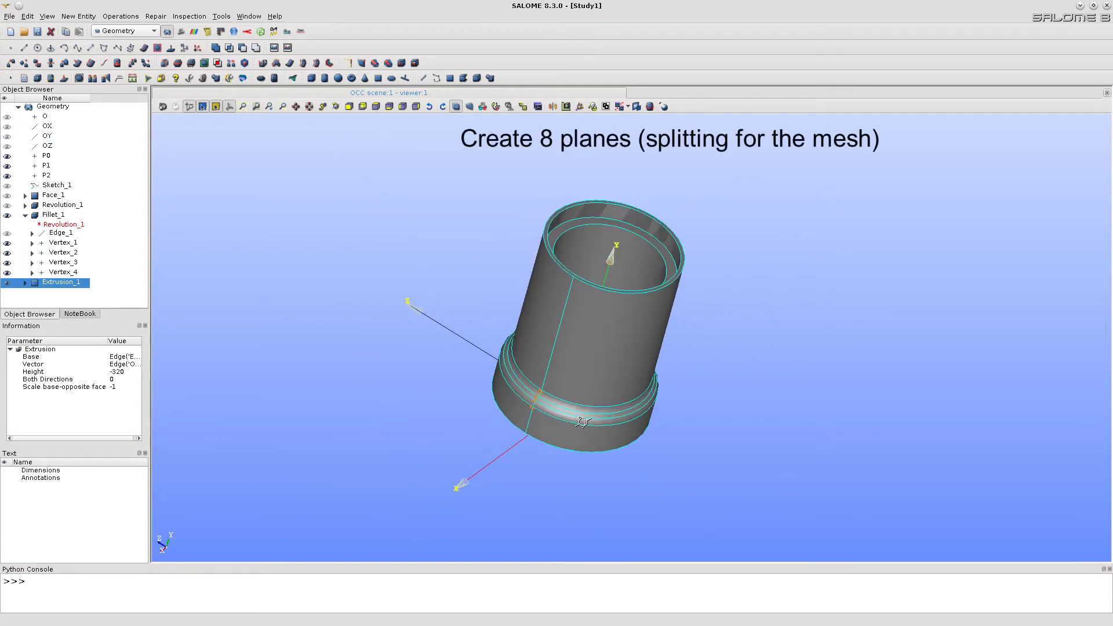
pyautogui.click(81, 16)
pyautogui.moveTo(81, 30)
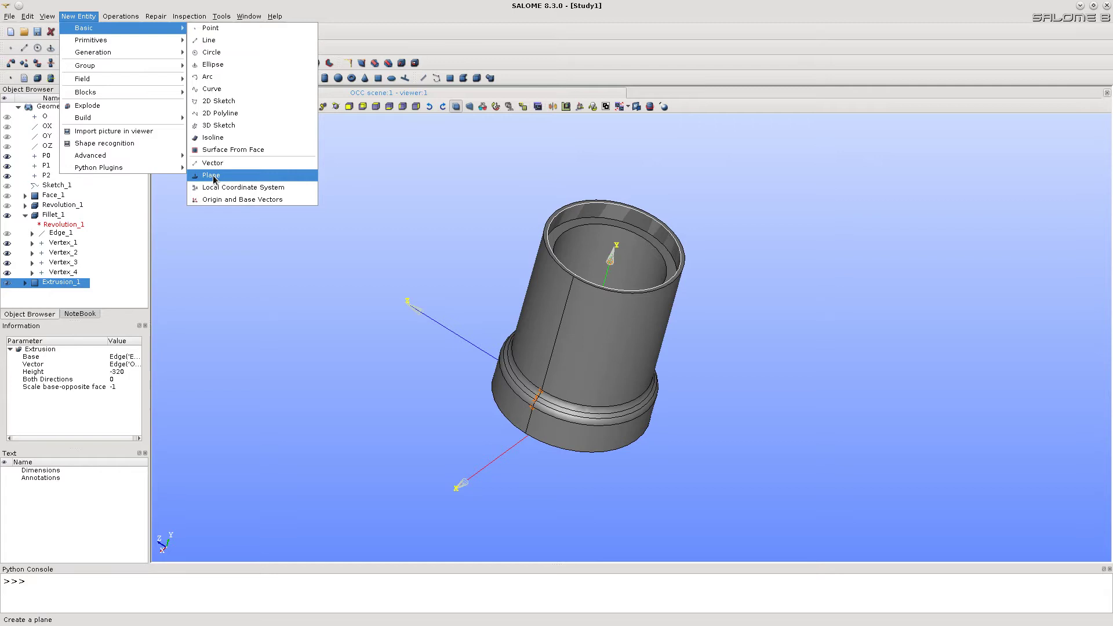
pyautogui.click(215, 175)
pyautogui.moveTo(533, 211); pyautogui.dragTo(263, 145)
pyautogui.click(240, 243)
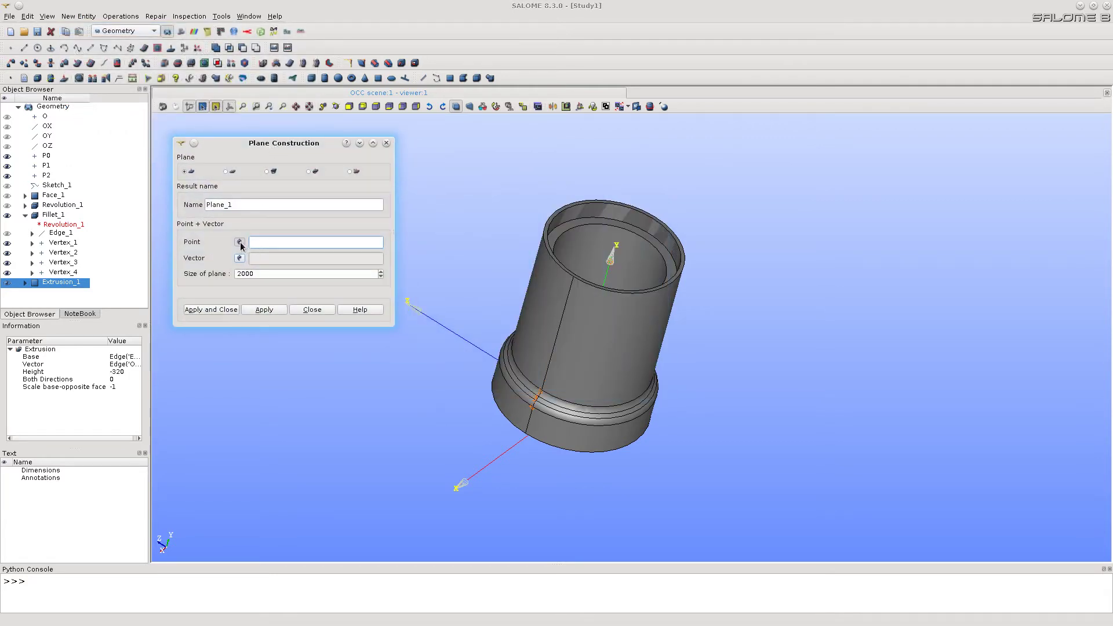
pyautogui.click(50, 156)
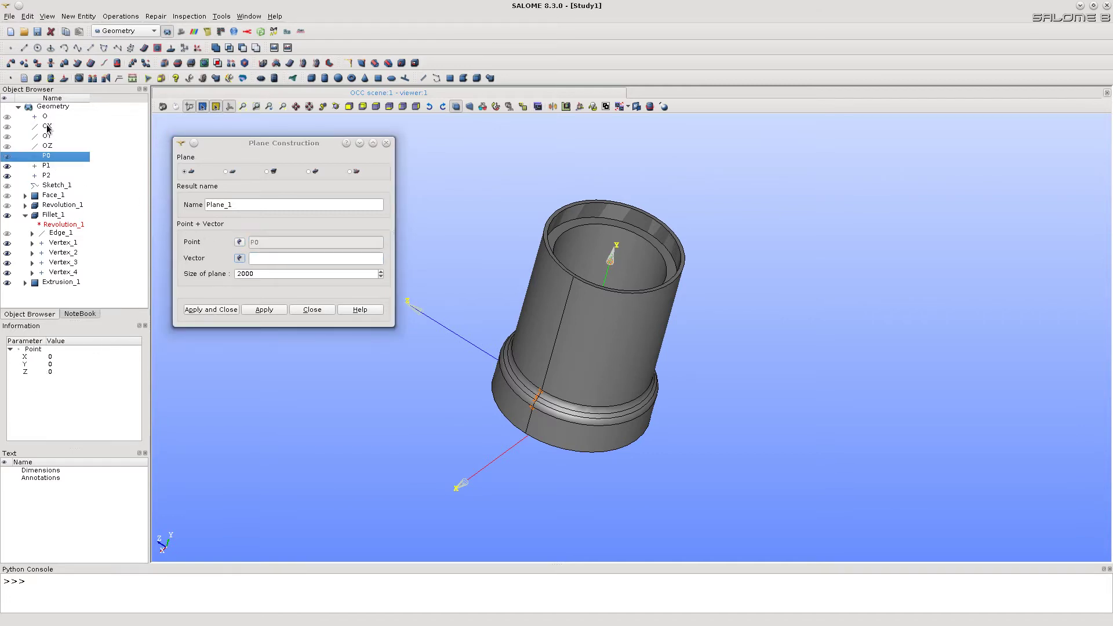
pyautogui.click(48, 129)
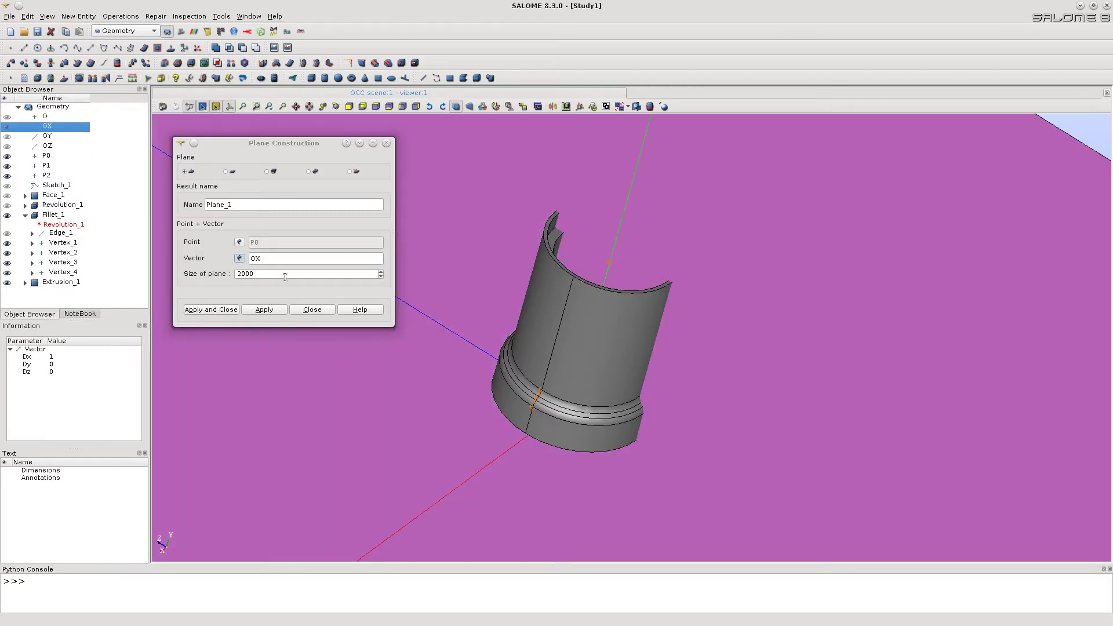
pyautogui.doubleClick(285, 277)
pyautogui.write('700')
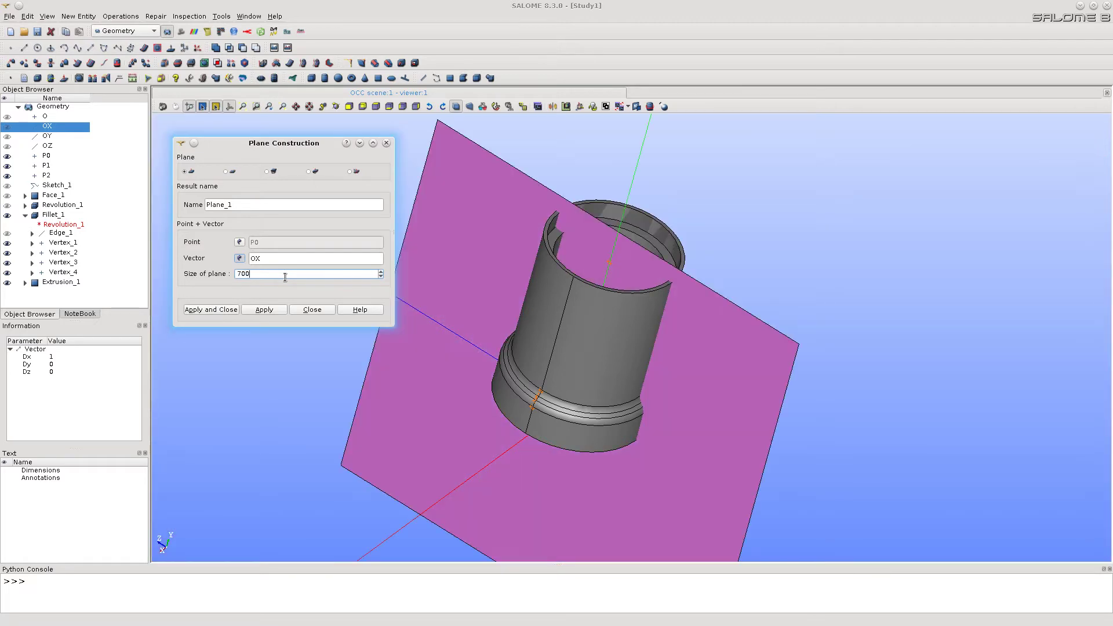
pyautogui.click(264, 309)
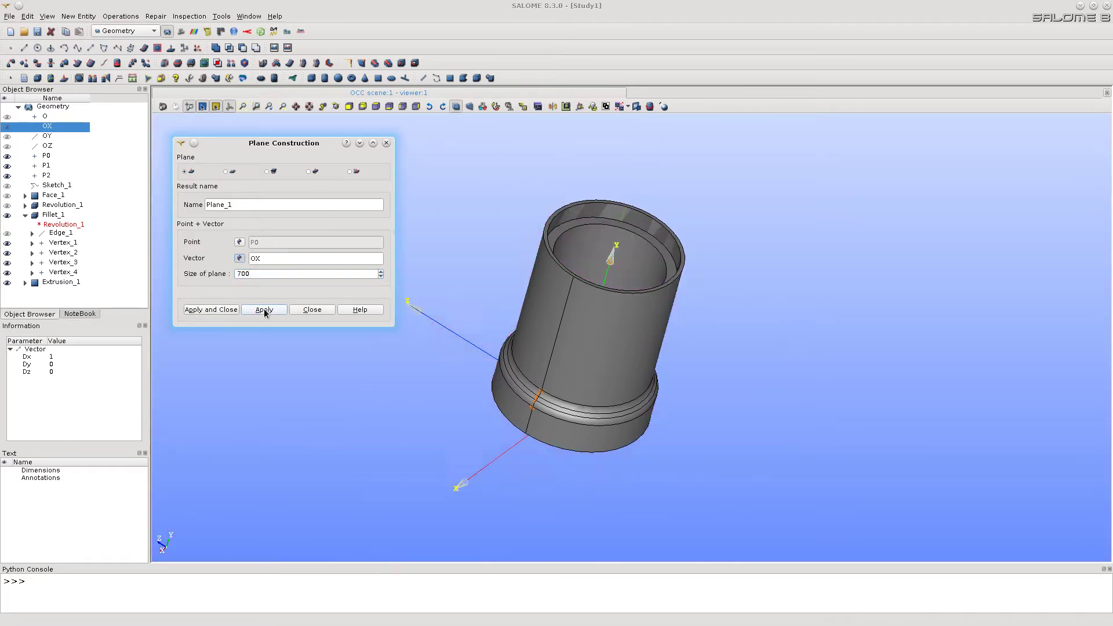
# - Create Plane_2 through P0 normal to OZ
pyautogui.click(240, 258)
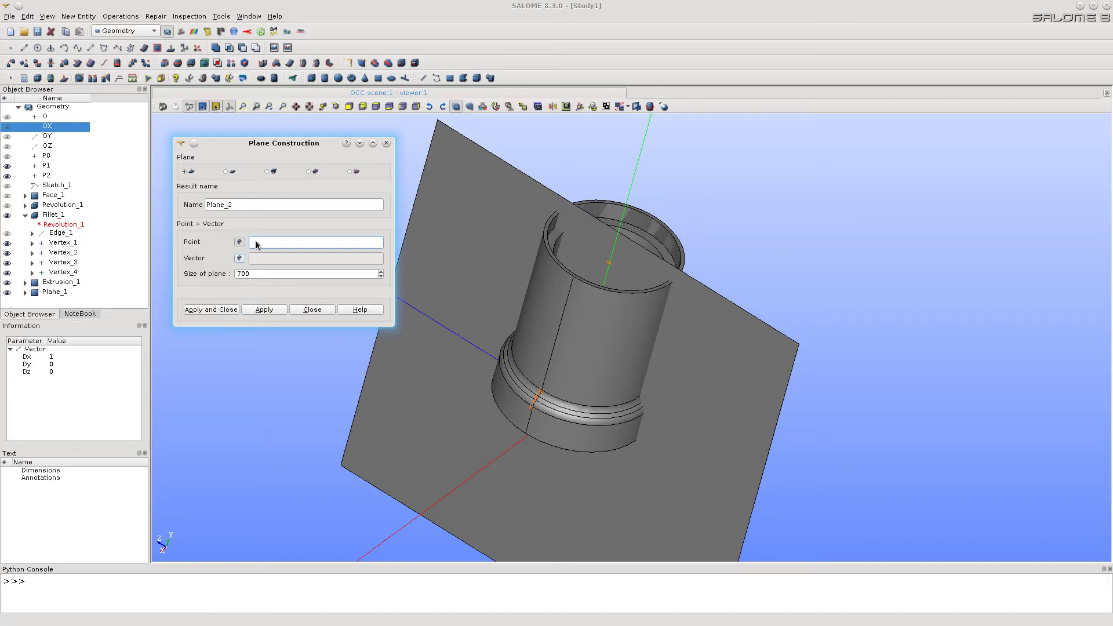
pyautogui.click(48, 157)
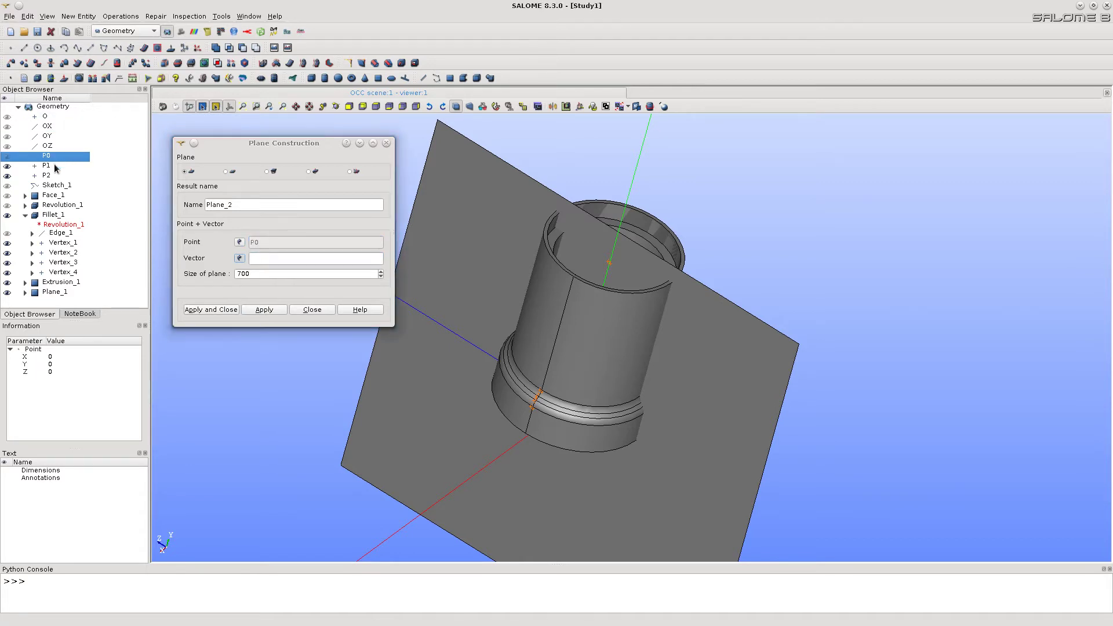
pyautogui.click(48, 147)
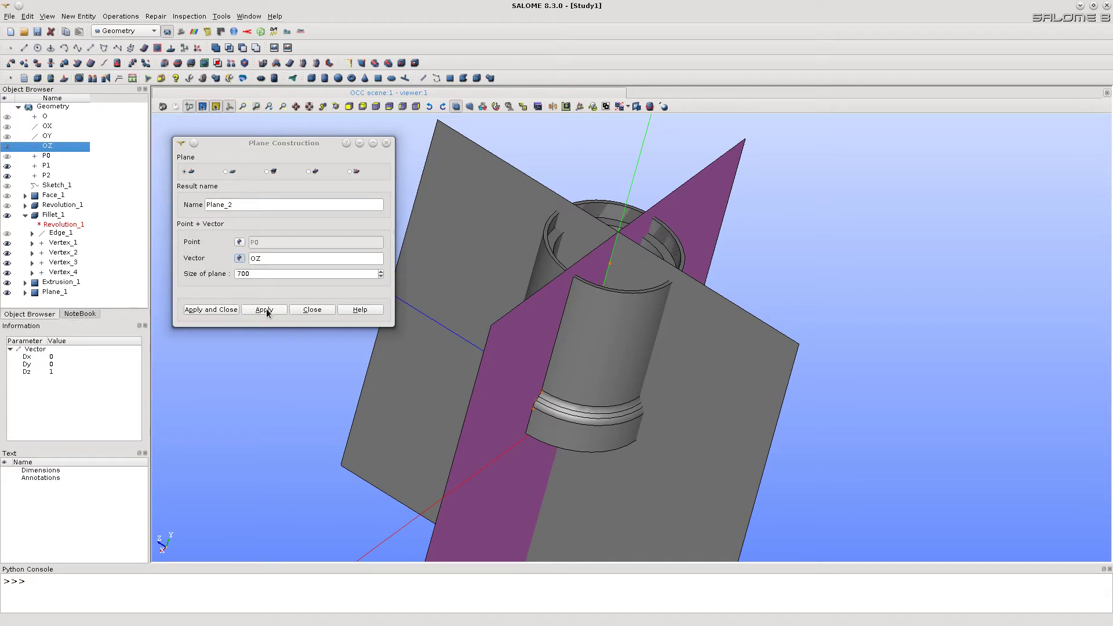
pyautogui.click(265, 308)
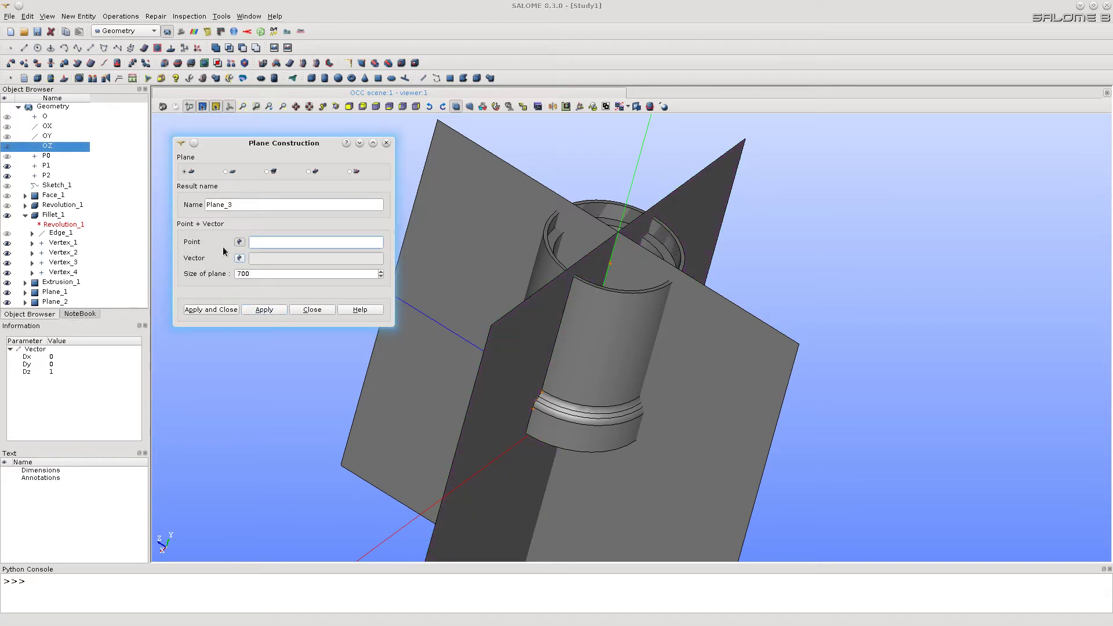
pyautogui.click(47, 166)
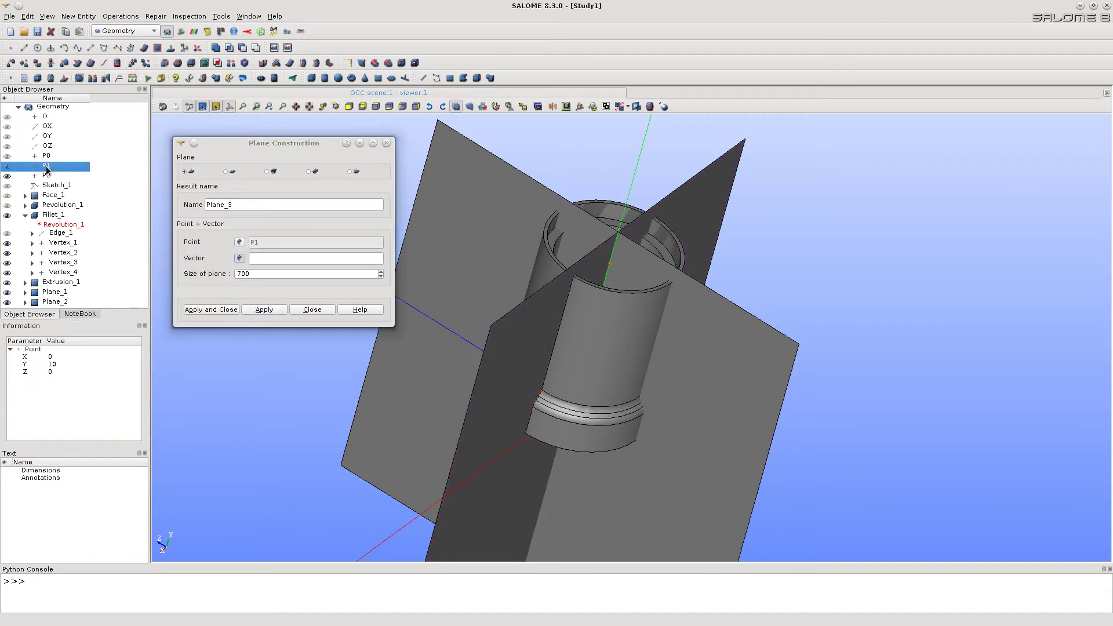
# - Create OY-normal Plane_3, Plane_4 and Plane_5 through P1, P2 and Vertex_1
pyautogui.click(47, 137)
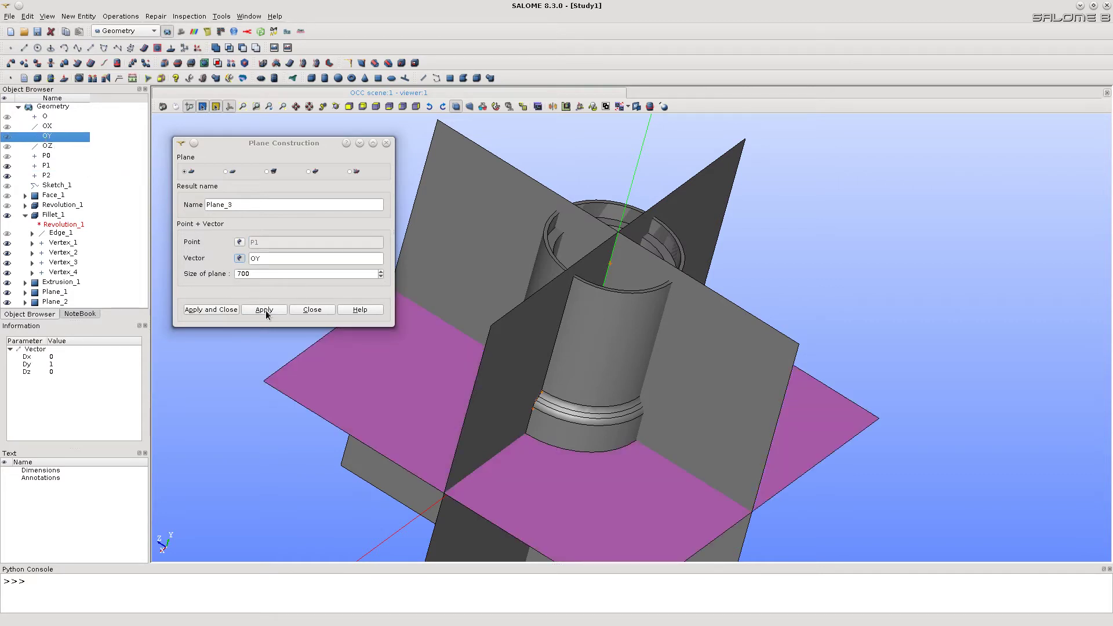
pyautogui.click(266, 310)
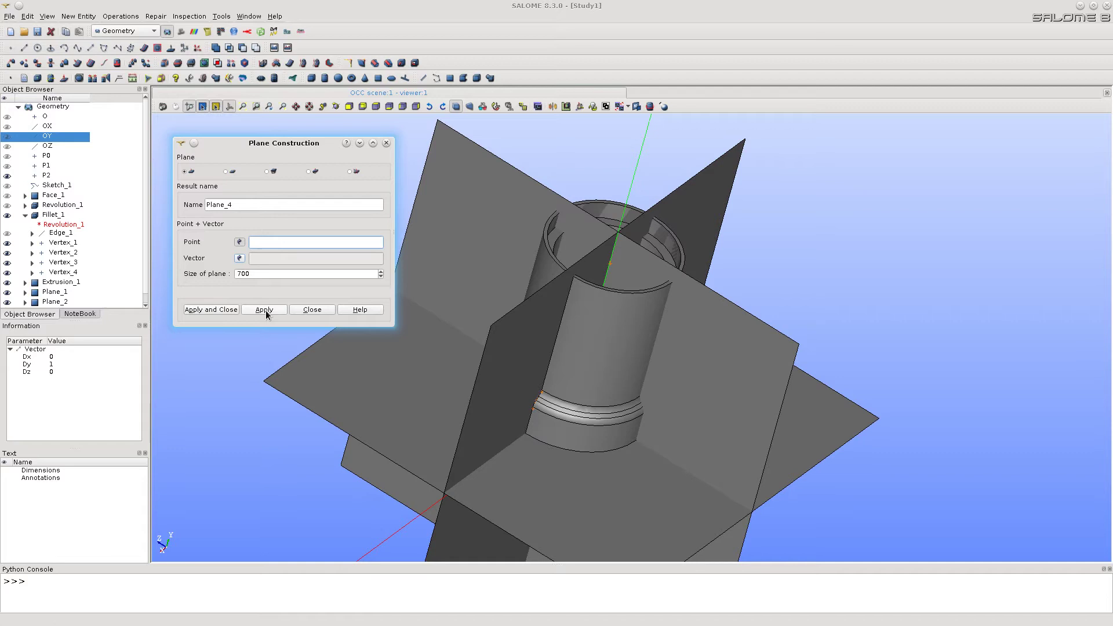
pyautogui.click(45, 176)
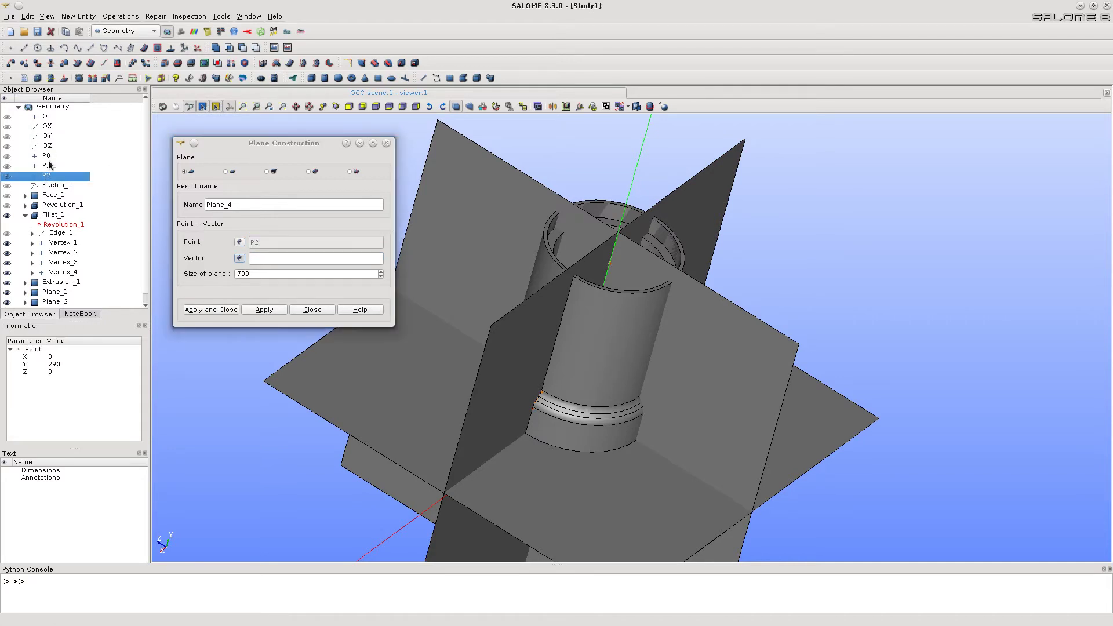
pyautogui.click(47, 137)
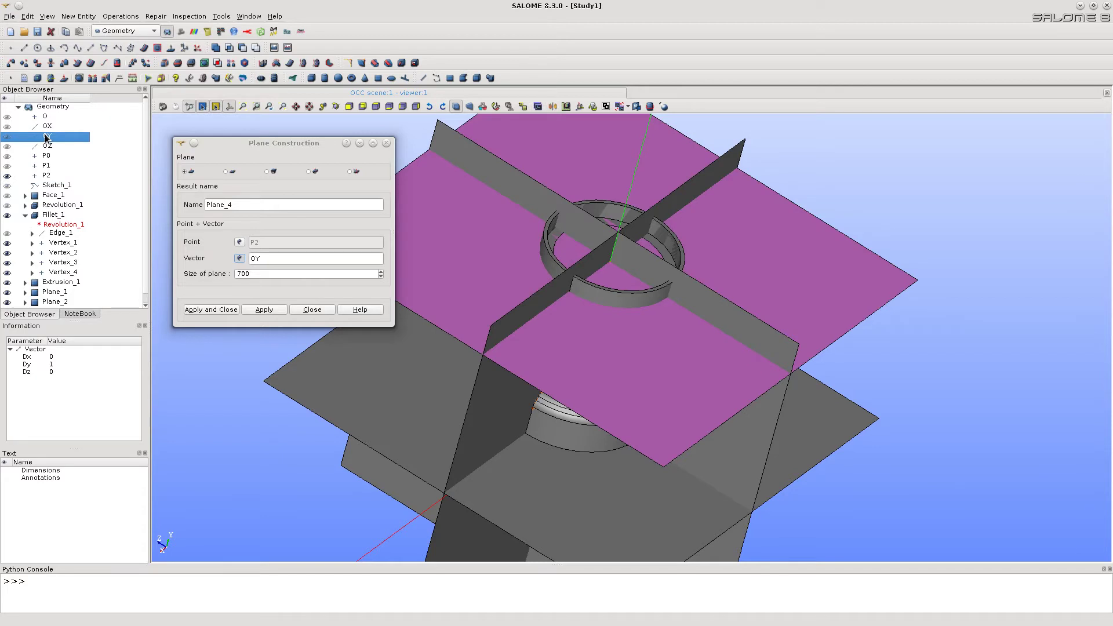
pyautogui.click(258, 311)
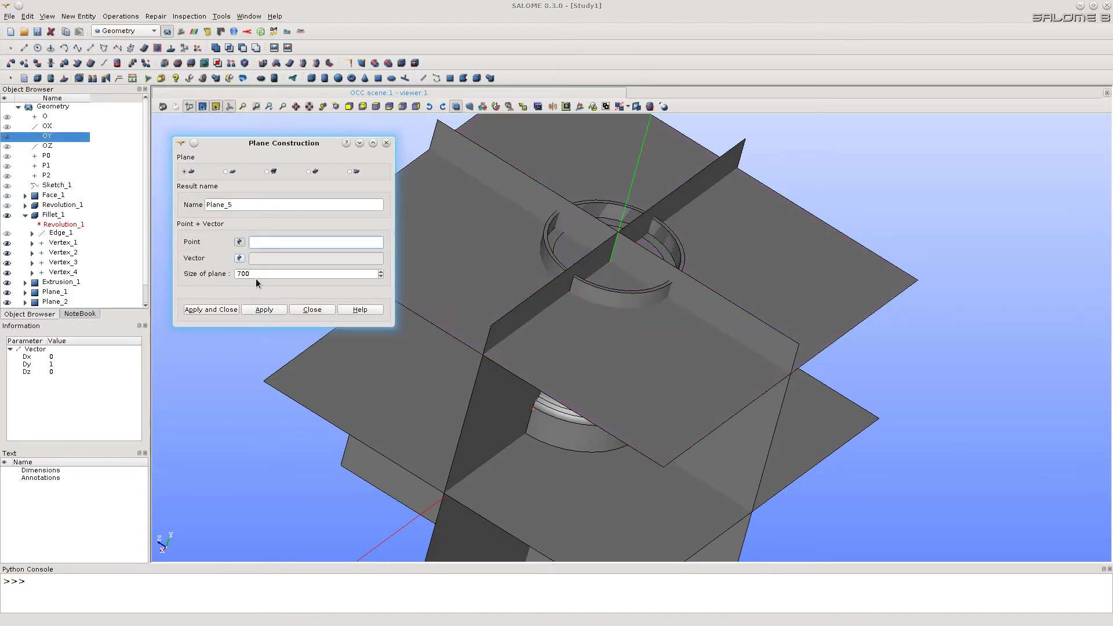
pyautogui.click(60, 244)
pyautogui.click(46, 137)
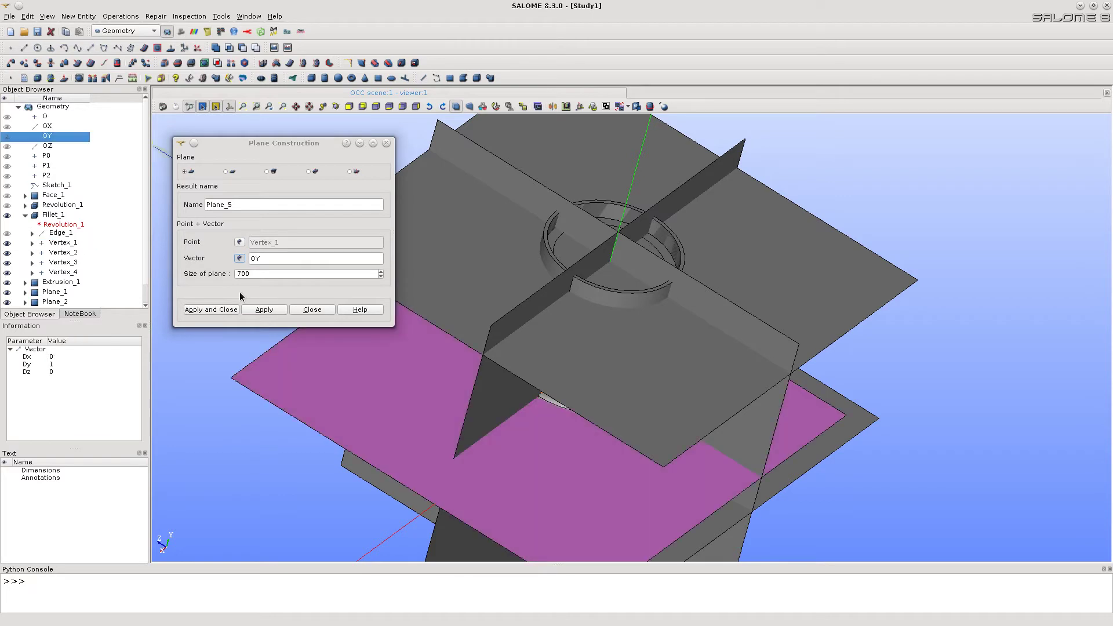
pyautogui.click(266, 309)
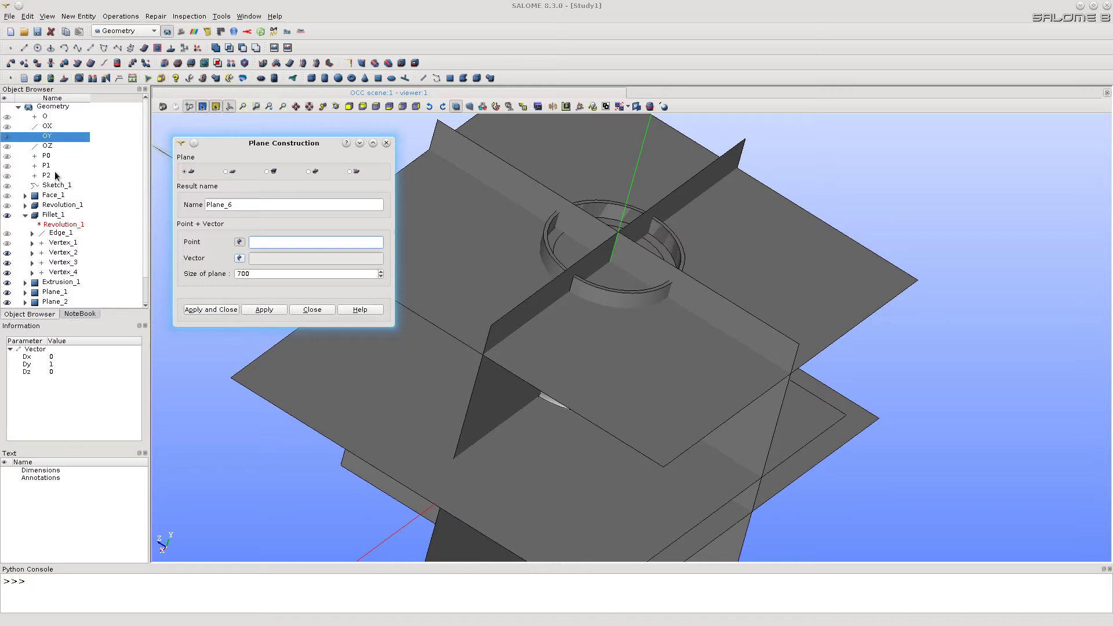
# - Add OY-normal planes through Vertex_2, Vertex_3 and Vertex_4, ending at Plane_8, and finish
pyautogui.click(63, 253)
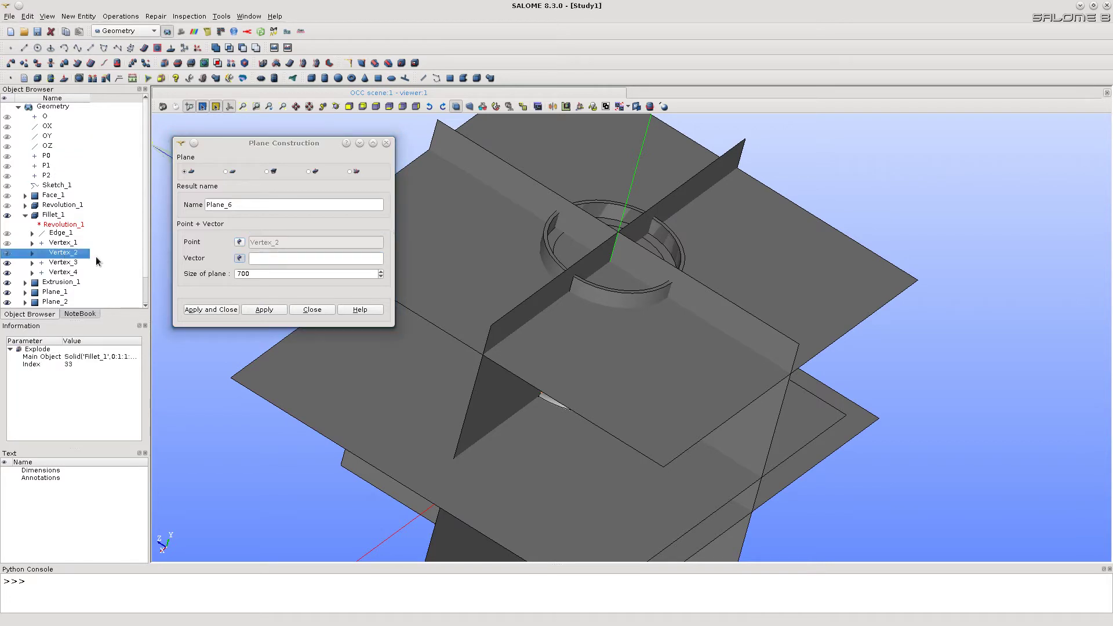
pyautogui.click(47, 137)
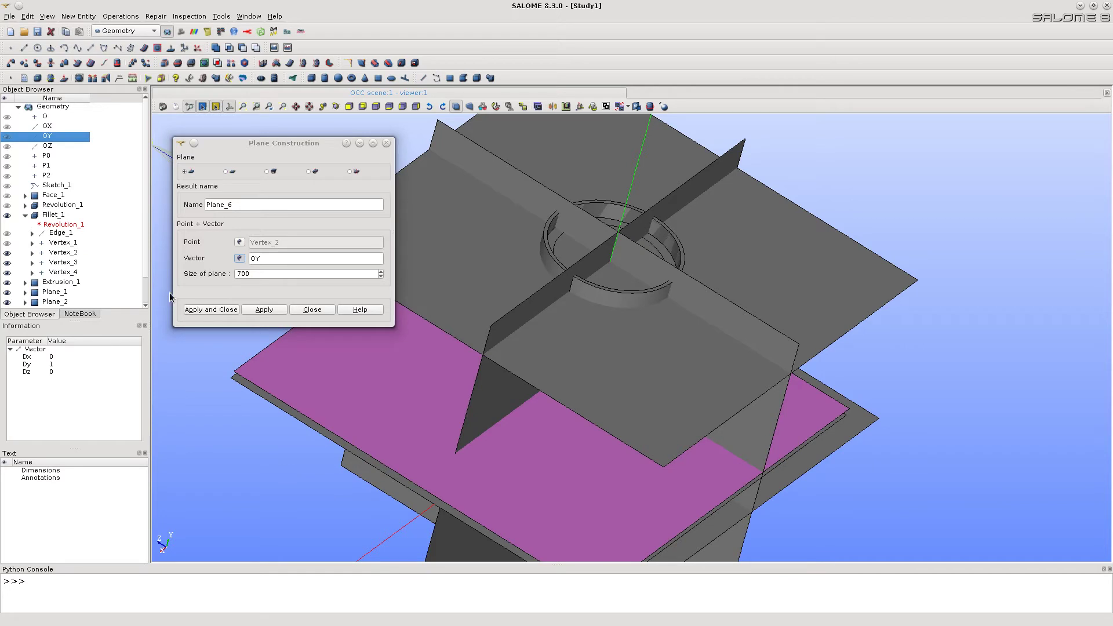
pyautogui.click(262, 311)
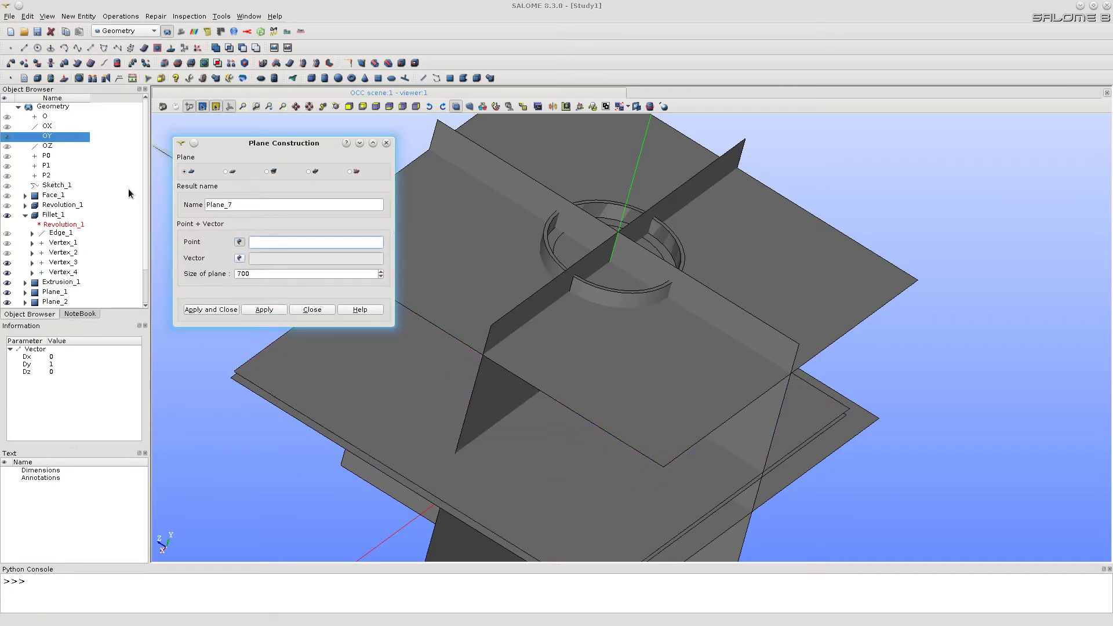
pyautogui.click(62, 263)
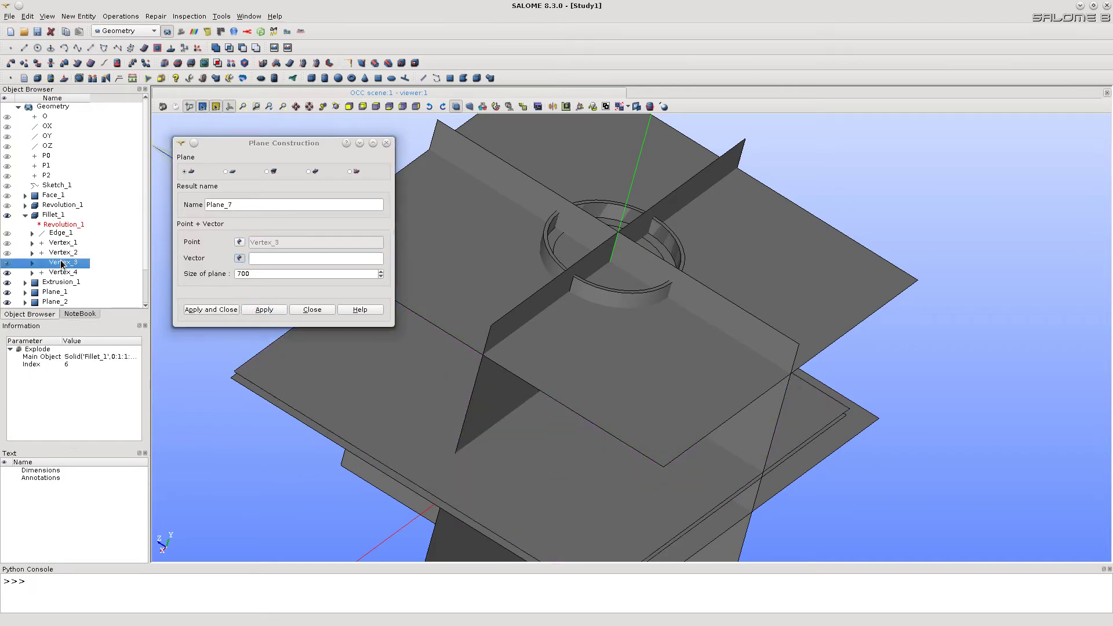
pyautogui.click(236, 259)
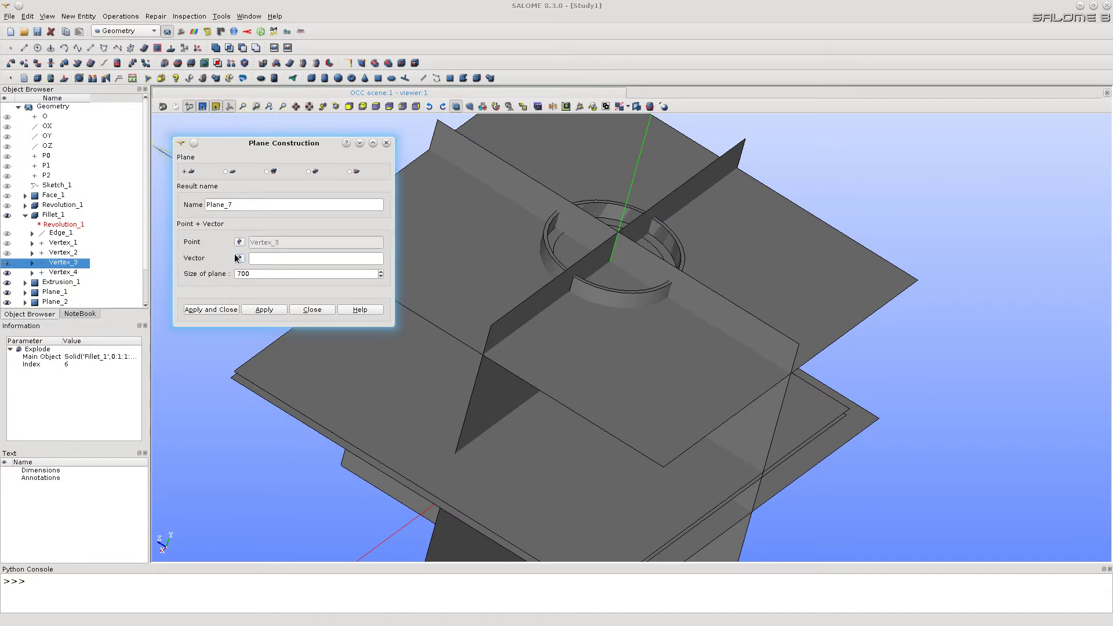
pyautogui.click(47, 136)
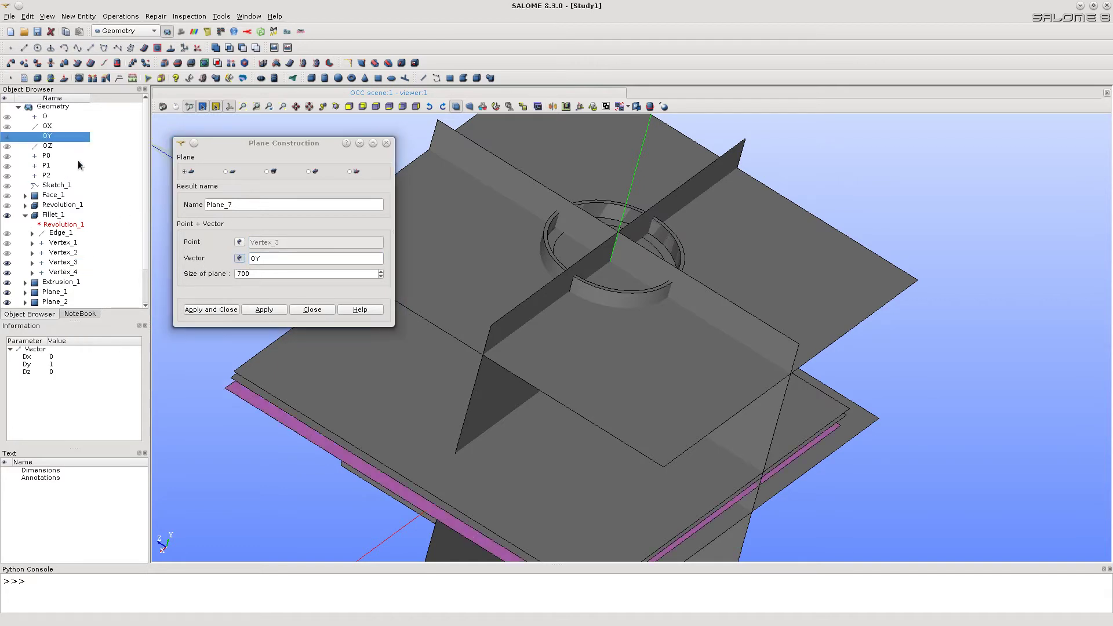
pyautogui.click(240, 243)
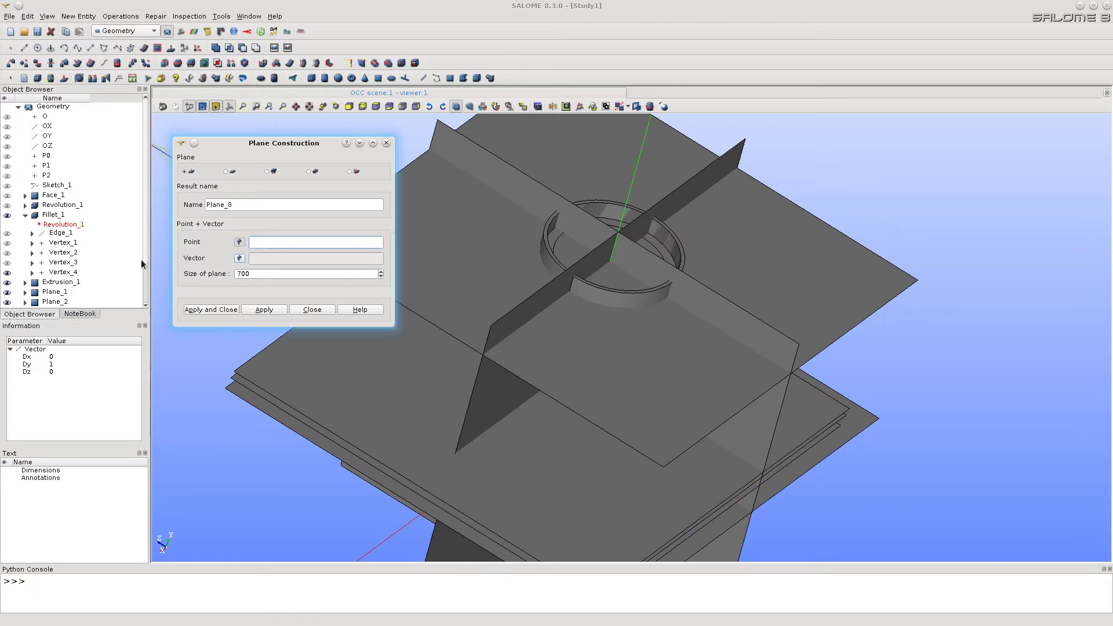
pyautogui.click(59, 271)
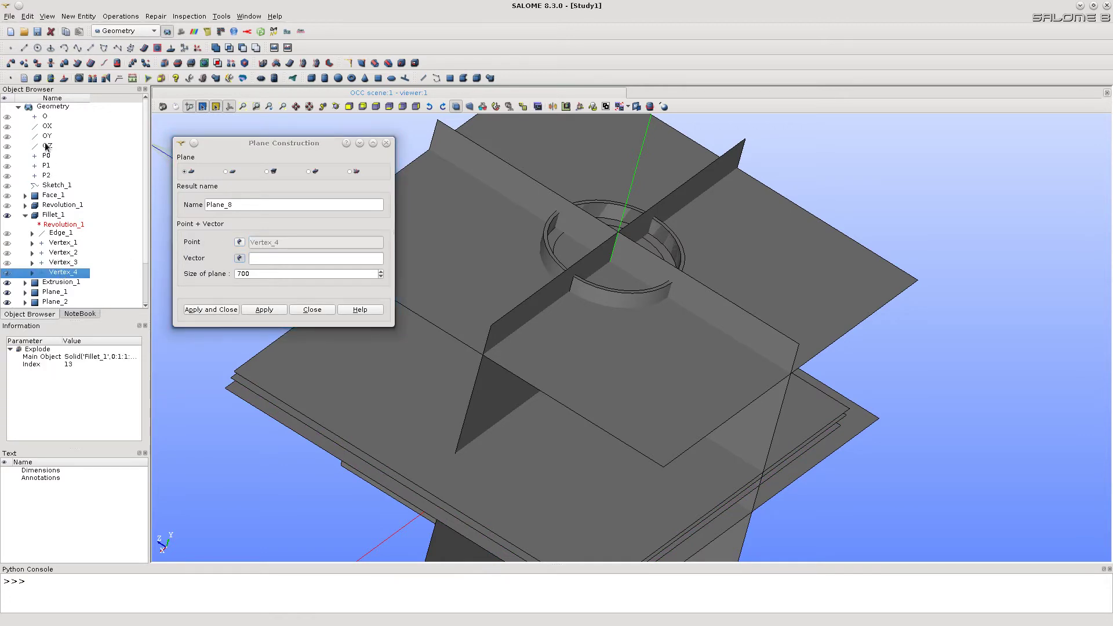
pyautogui.click(48, 138)
pyautogui.click(272, 310)
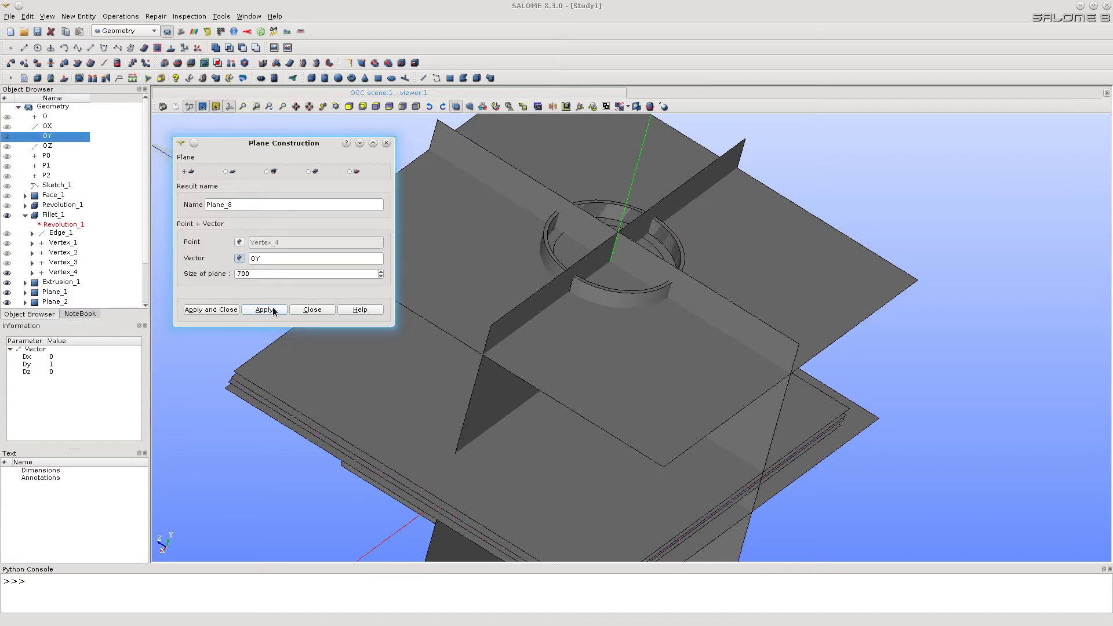
pyautogui.click(309, 310)
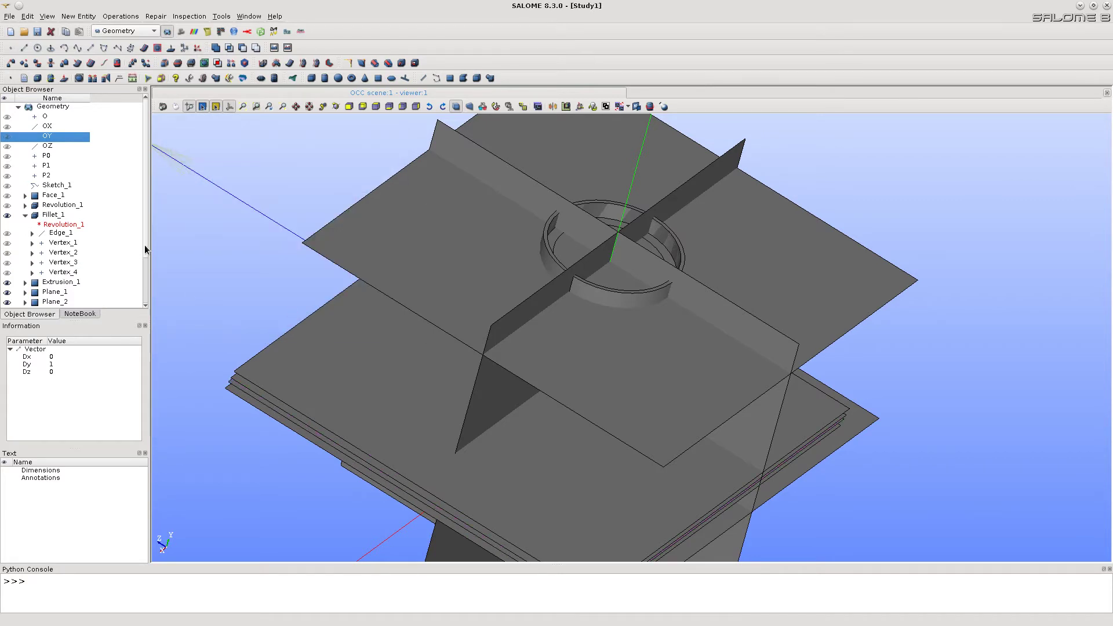
# - Make Plane_1 to Plane_8 about 71% transparent and recentre the view on the tube
pyautogui.scroll(-2, 144, 245)
pyautogui.scroll(-2, 264, 342)
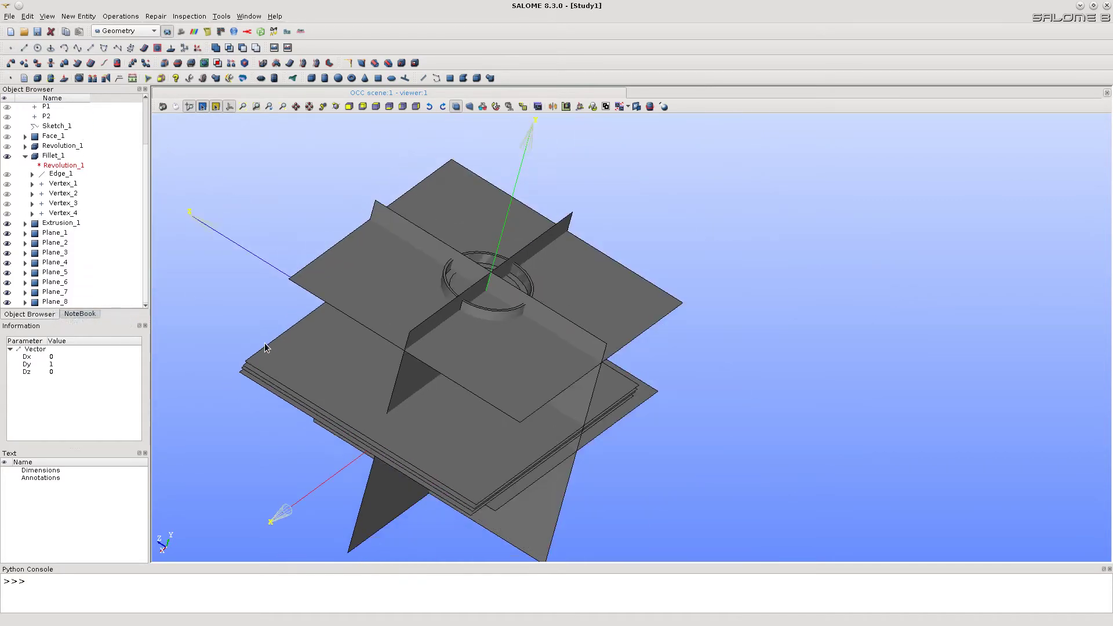
pyautogui.click(59, 235)
pyautogui.keyDown('shift'); pyautogui.click(54, 303); pyautogui.keyUp('shift')
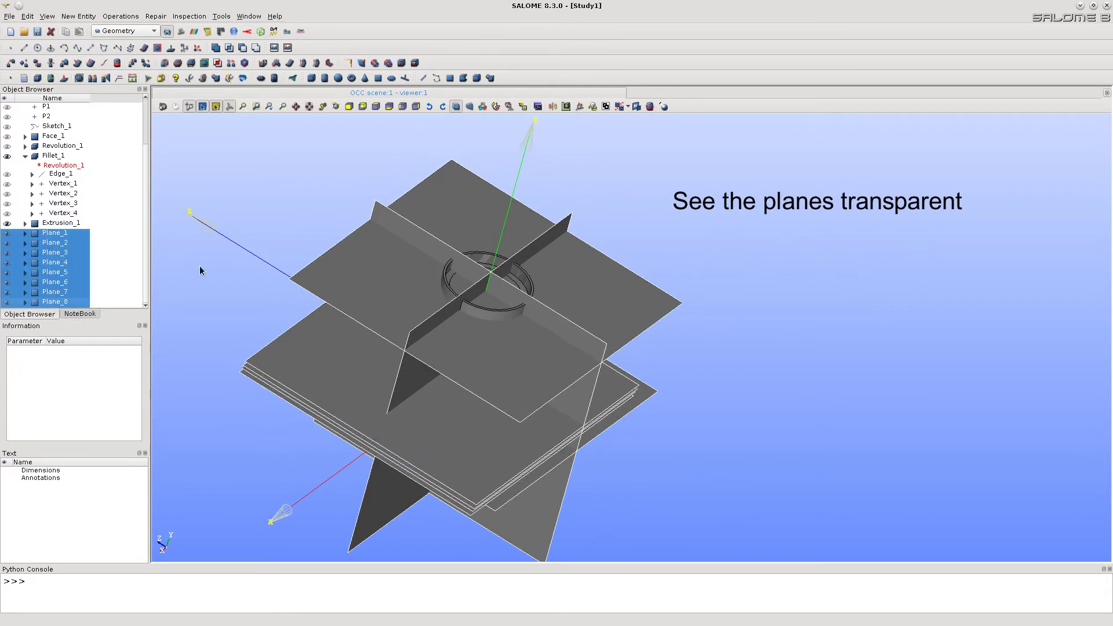
pyautogui.rightClick(664, 250)
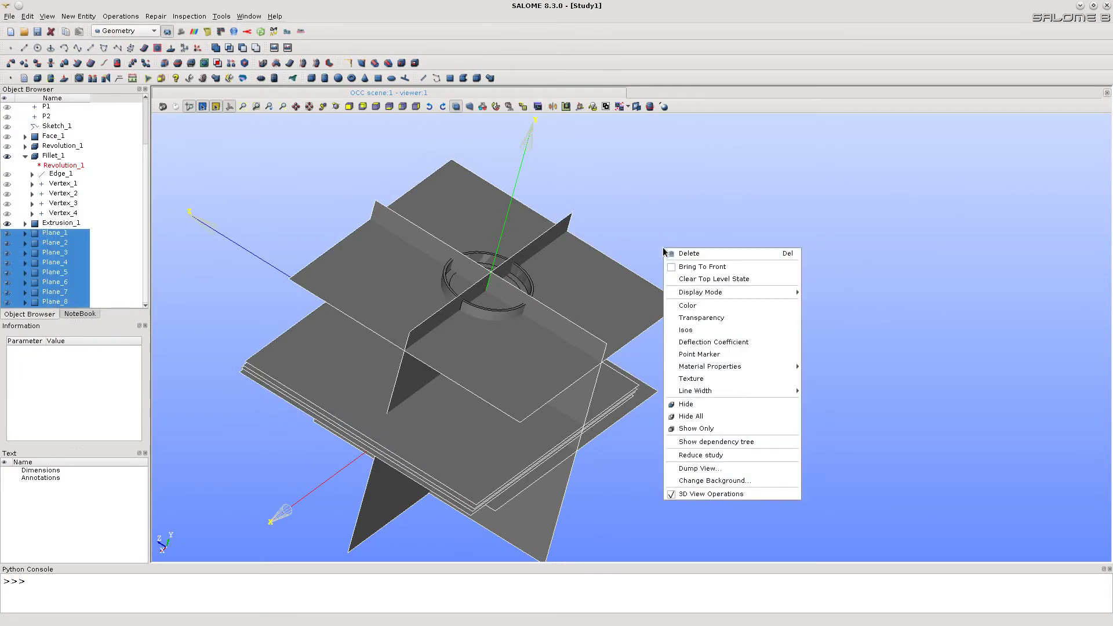
pyautogui.click(708, 318)
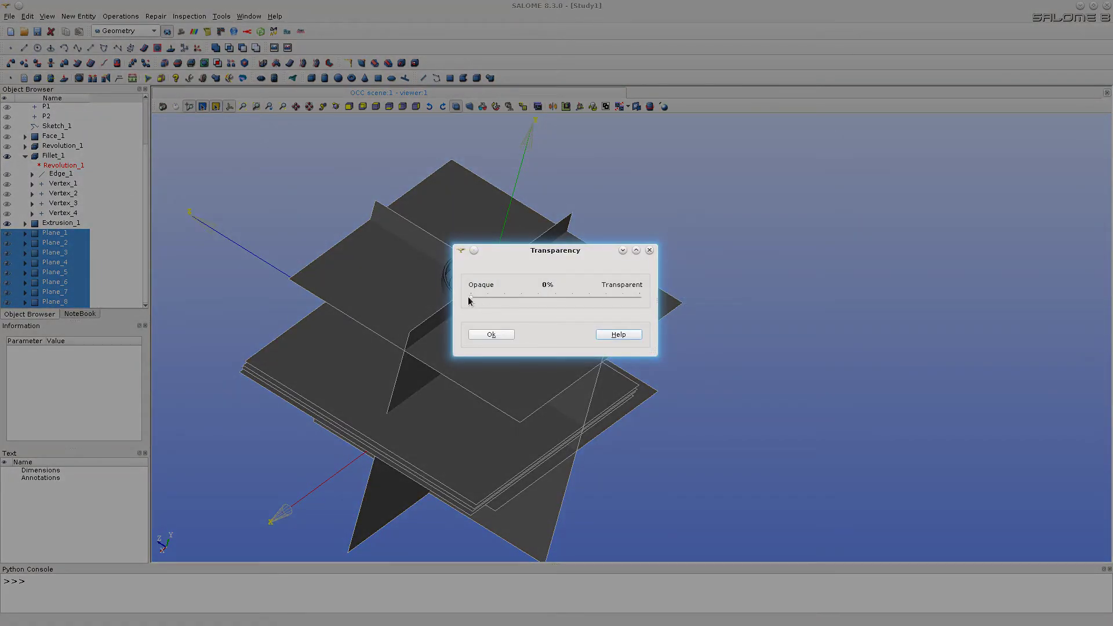
pyautogui.moveTo(470, 300); pyautogui.dragTo(589, 300)
pyautogui.click(488, 335)
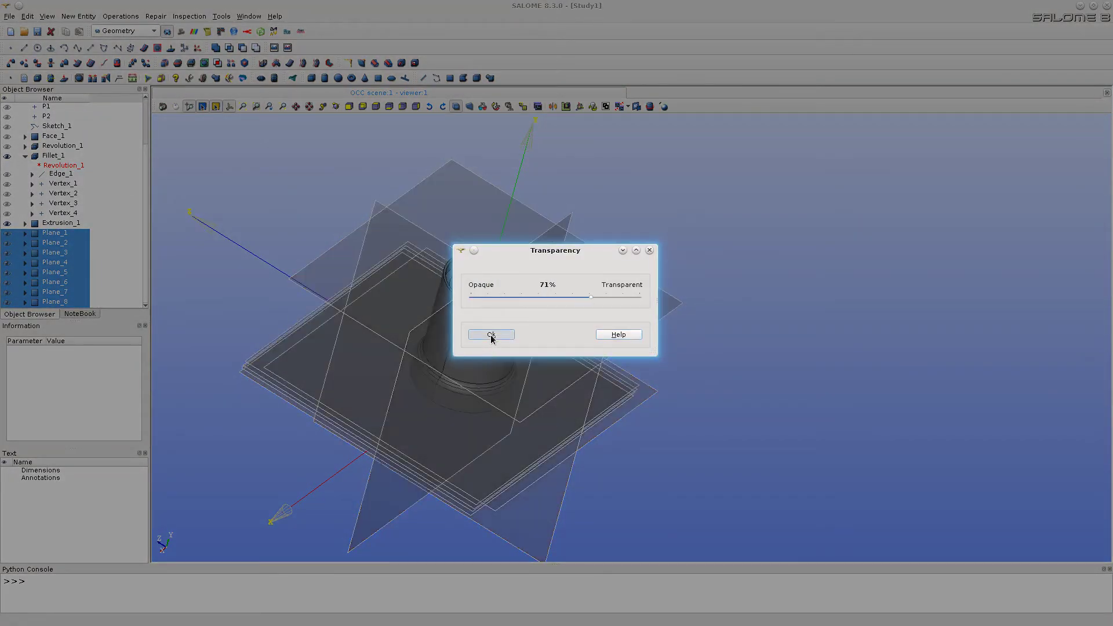
pyautogui.moveTo(689, 473); pyautogui.dragTo(915, 339, button='middle')
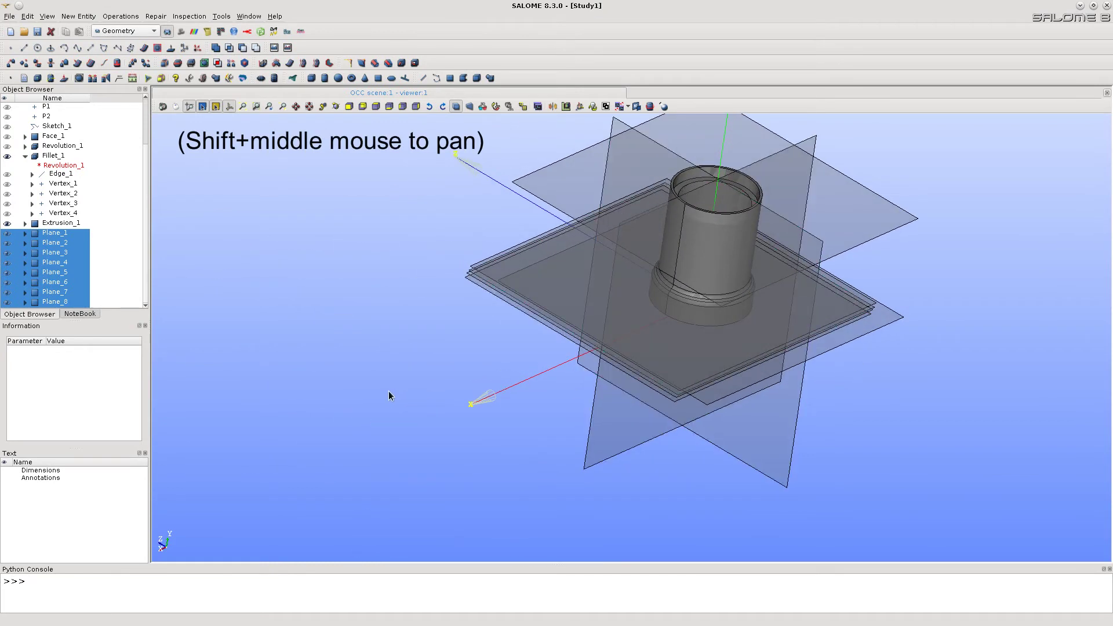
pyautogui.keyDown('shift'); pyautogui.moveTo(497, 204); pyautogui.dragTo(537, 278, button='middle'); pyautogui.keyUp('shift')
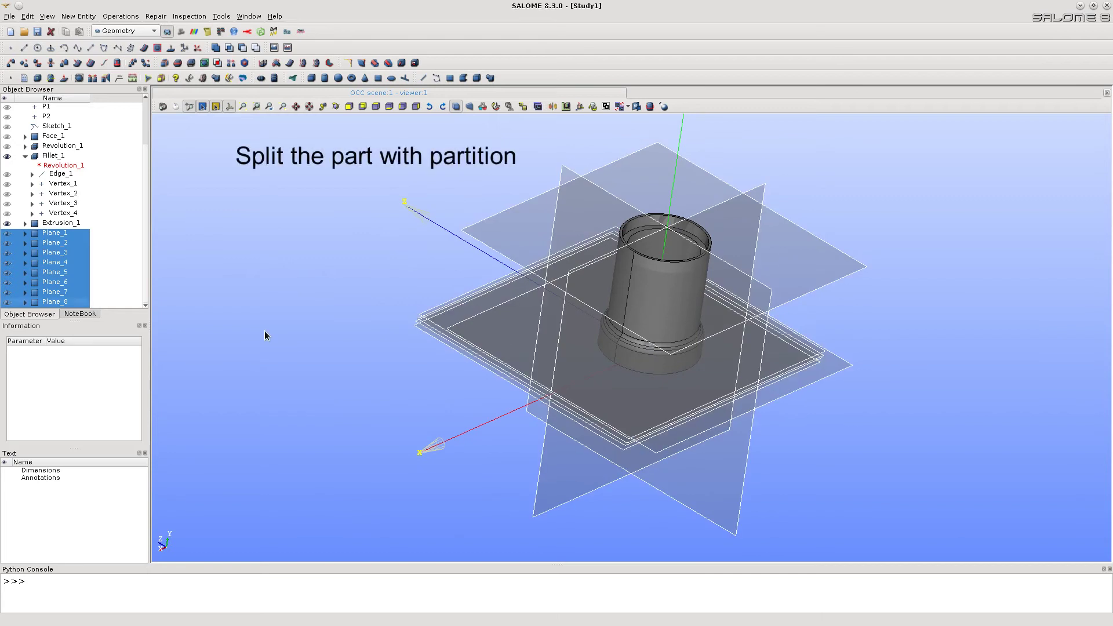
# - Partition Extrusion_1 and Fillet_1 with the eight planes into the solid Partition_1
pyautogui.click(124, 17)
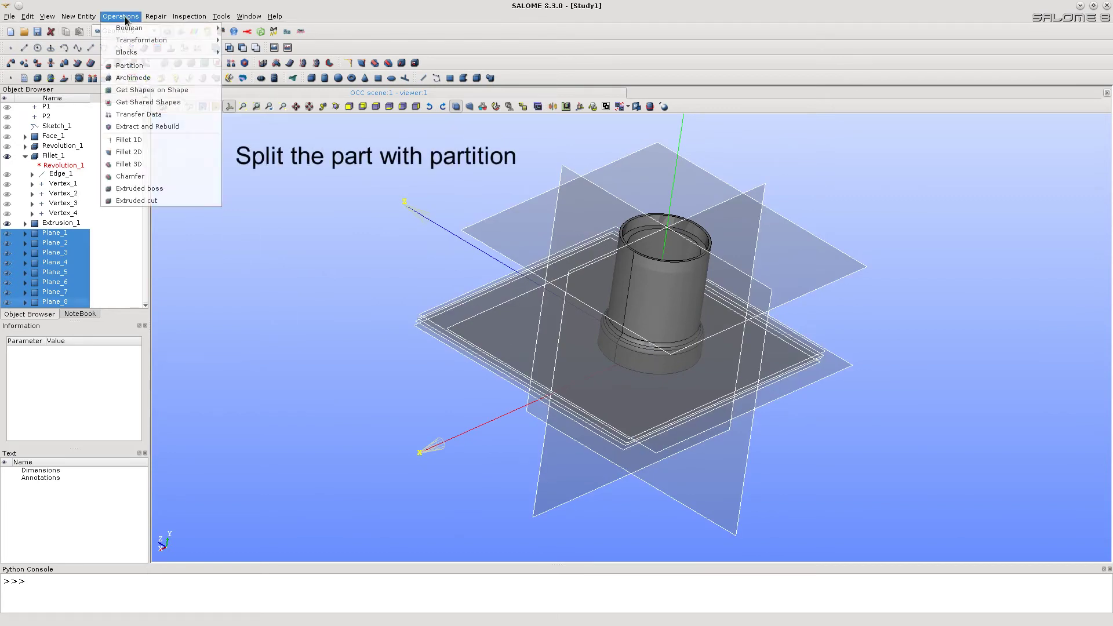
pyautogui.click(130, 65)
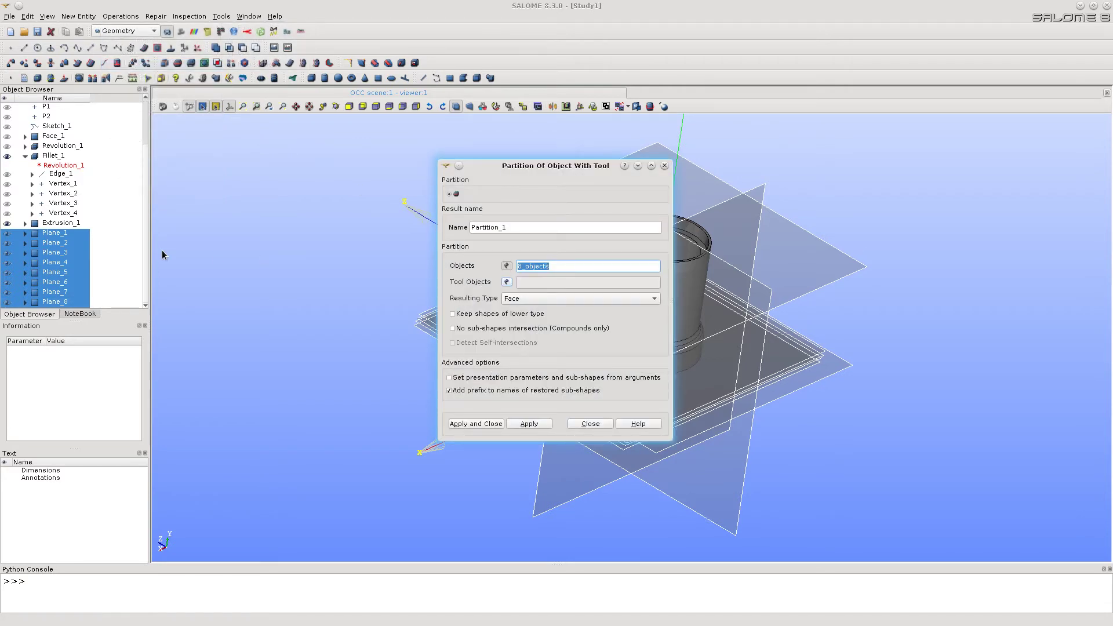
pyautogui.keyDown('ctrl'); pyautogui.click(52, 226); pyautogui.keyUp('ctrl')
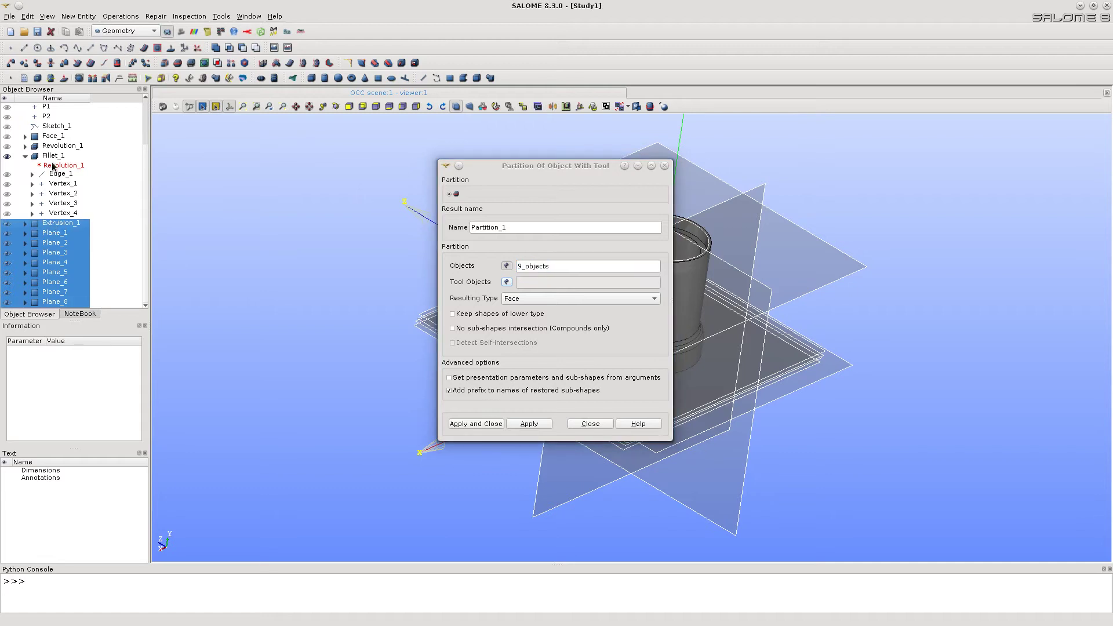
pyautogui.keyDown('ctrl'); pyautogui.click(52, 156); pyautogui.keyUp('ctrl')
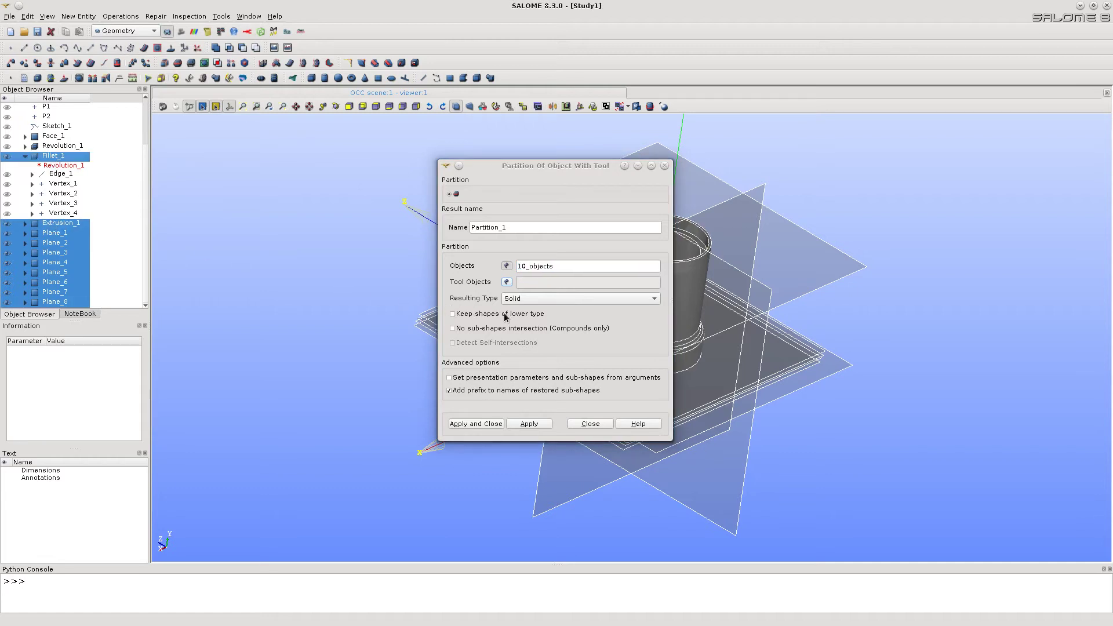
pyautogui.click(476, 424)
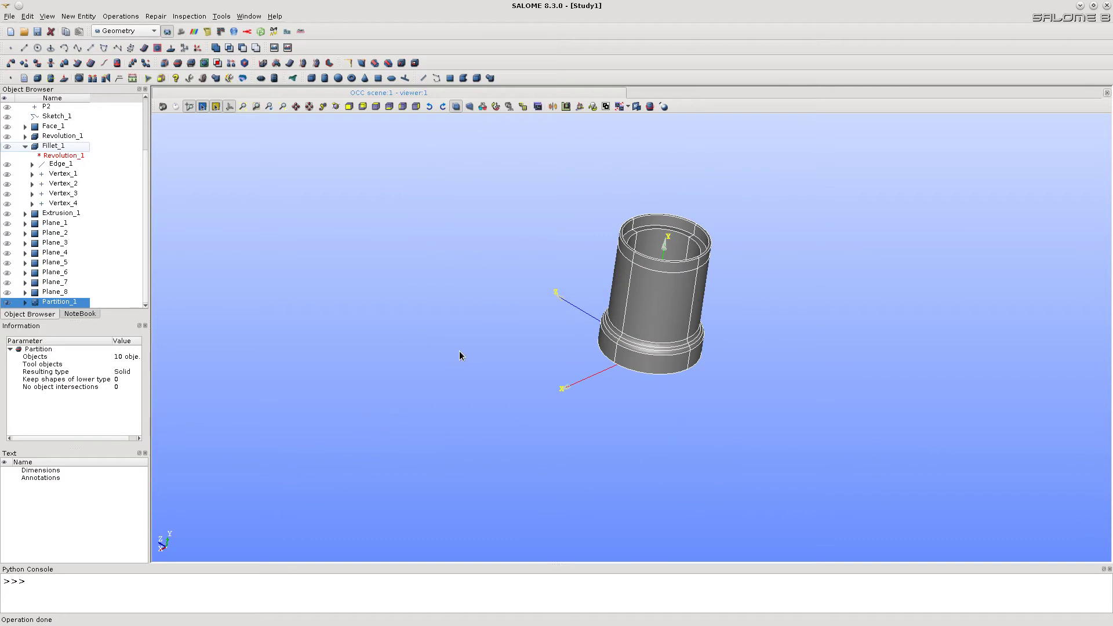
# - Set Partition_1's transparency to about 65%
pyautogui.scroll(5, 714, 223)
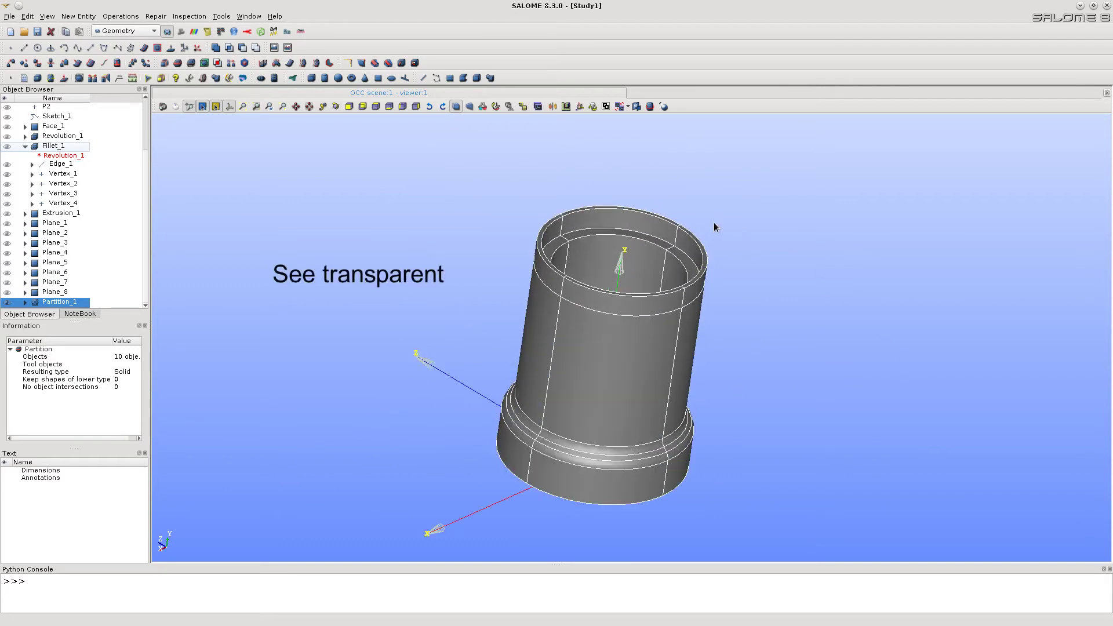
pyautogui.rightClick(729, 270)
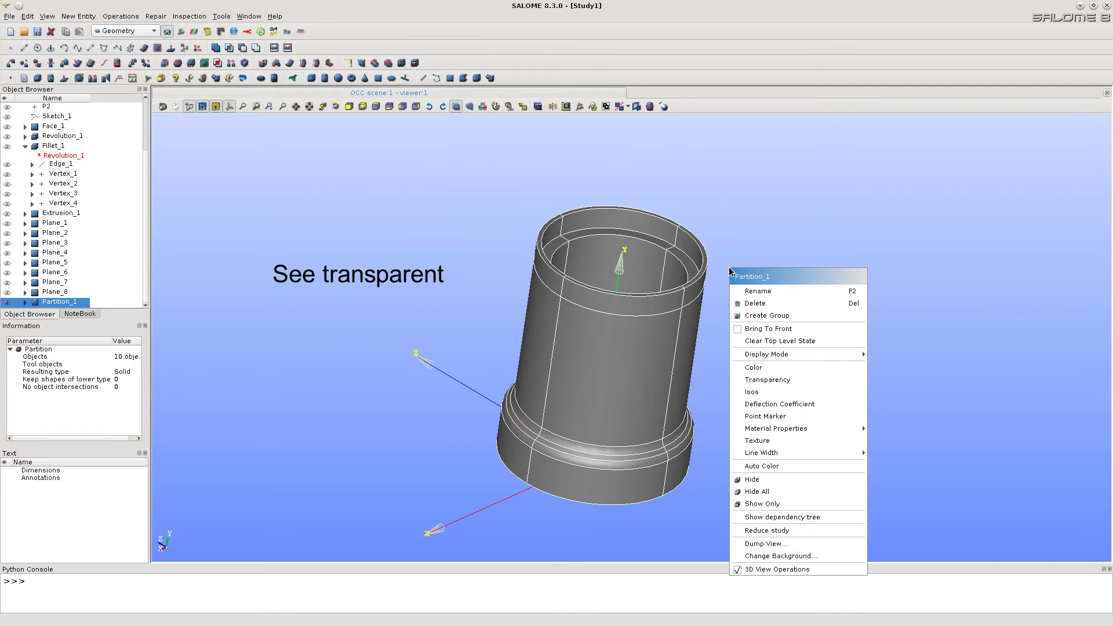
pyautogui.click(794, 379)
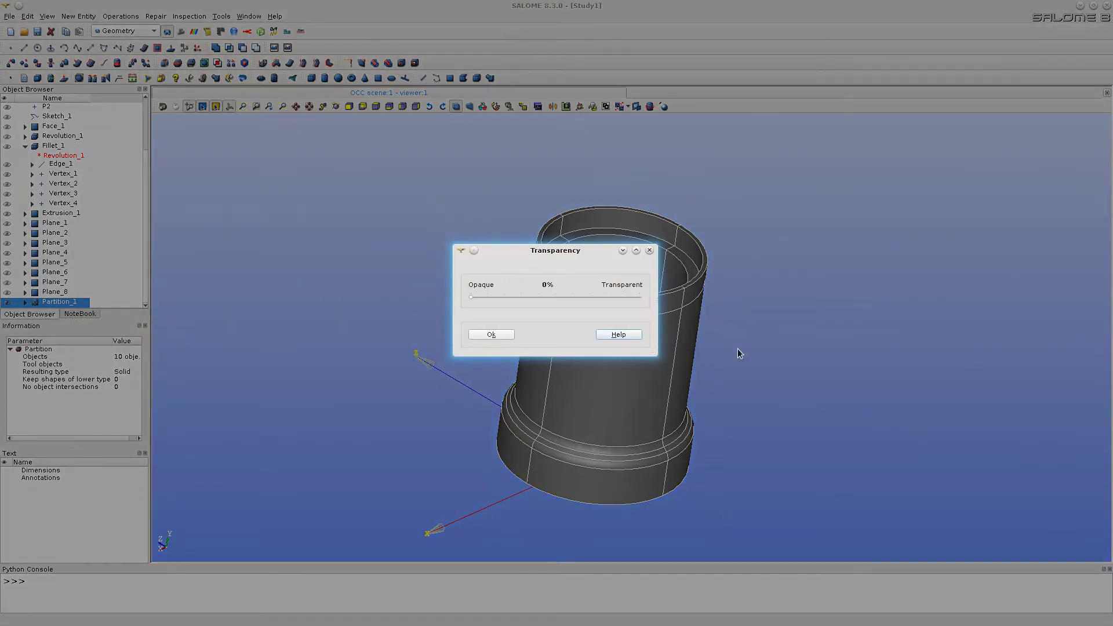
pyautogui.moveTo(469, 297); pyautogui.dragTo(579, 297)
pyautogui.click(495, 336)
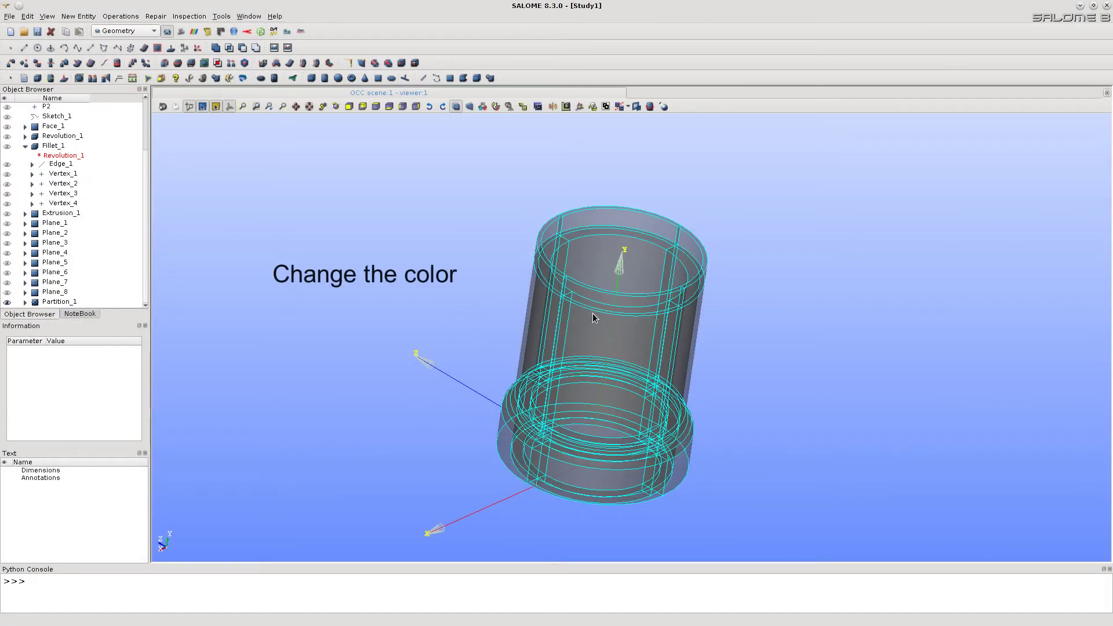
# - Colour Partition_1 cyan (#00ffff)
pyautogui.click(614, 314)
pyautogui.rightClick(616, 313)
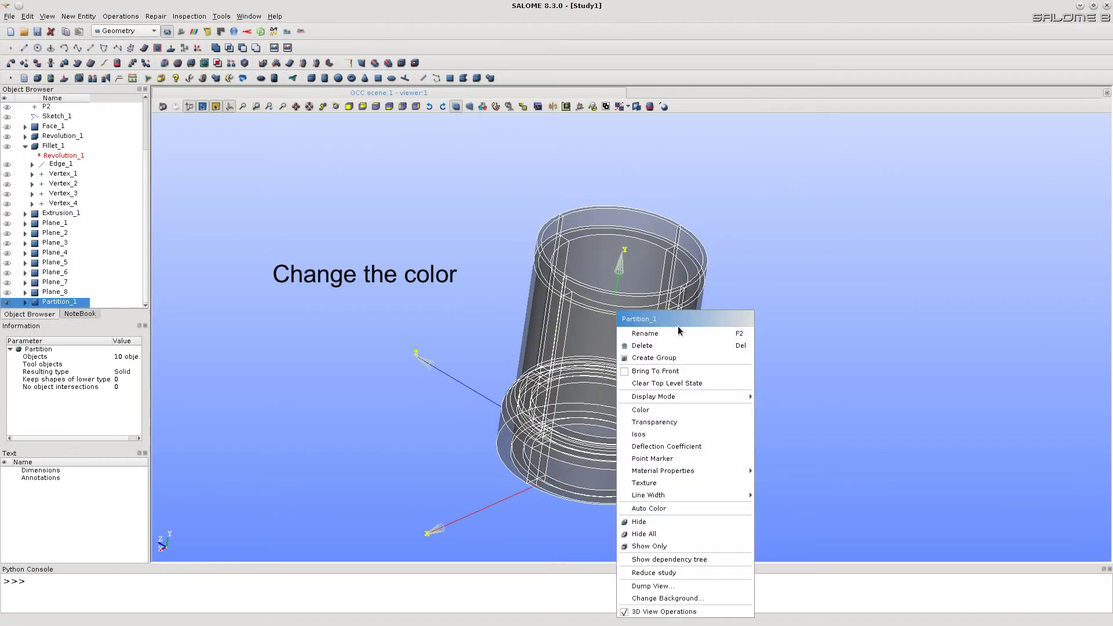
pyautogui.click(687, 408)
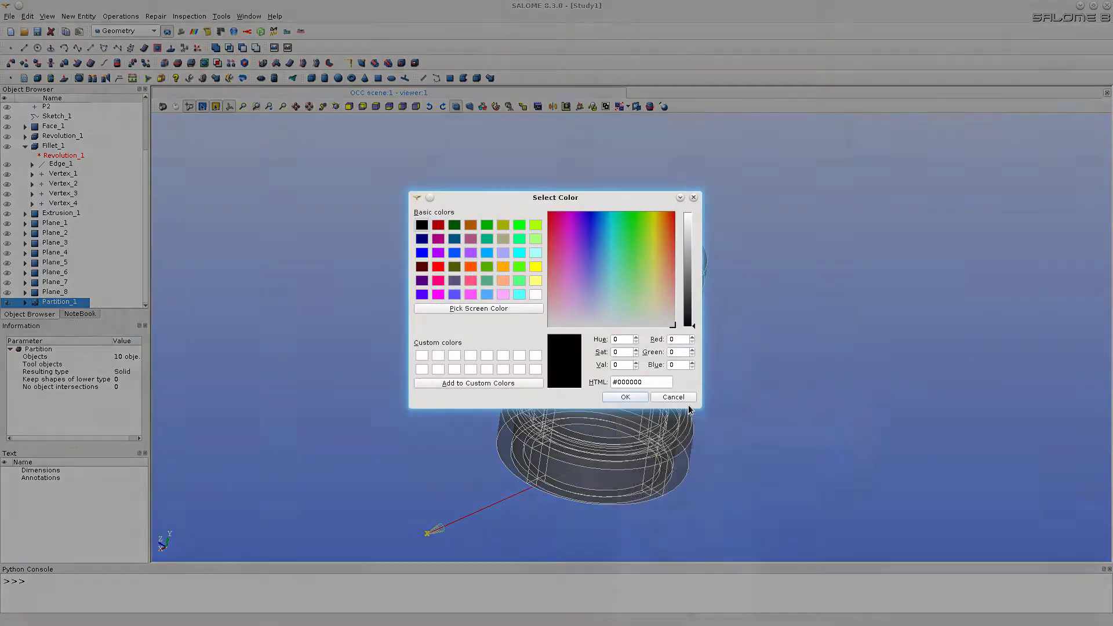
pyautogui.click(519, 254)
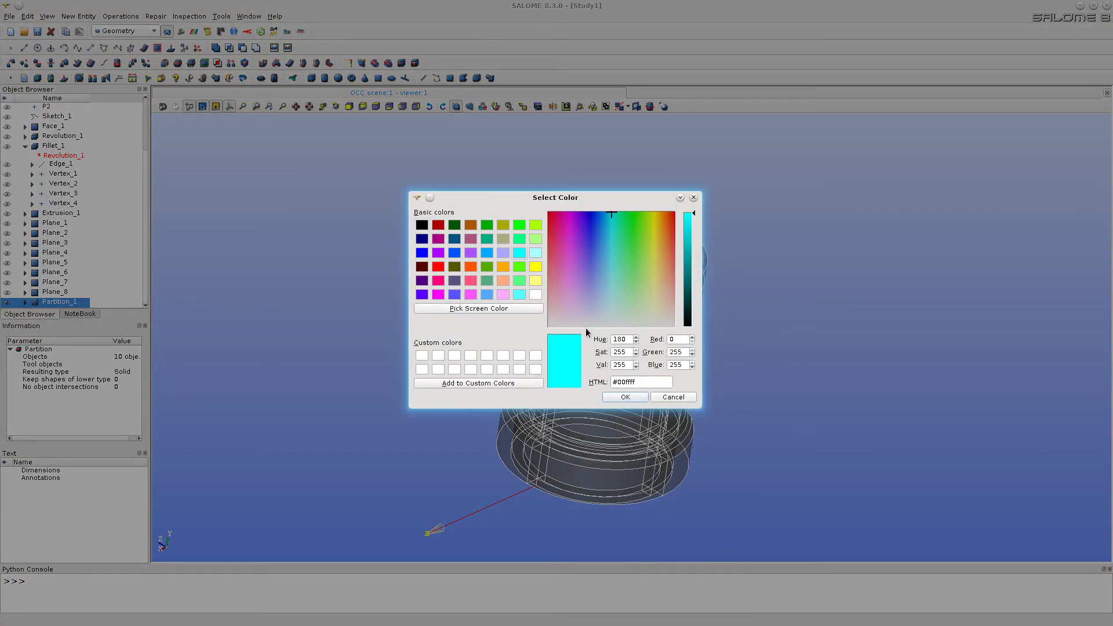
pyautogui.click(626, 397)
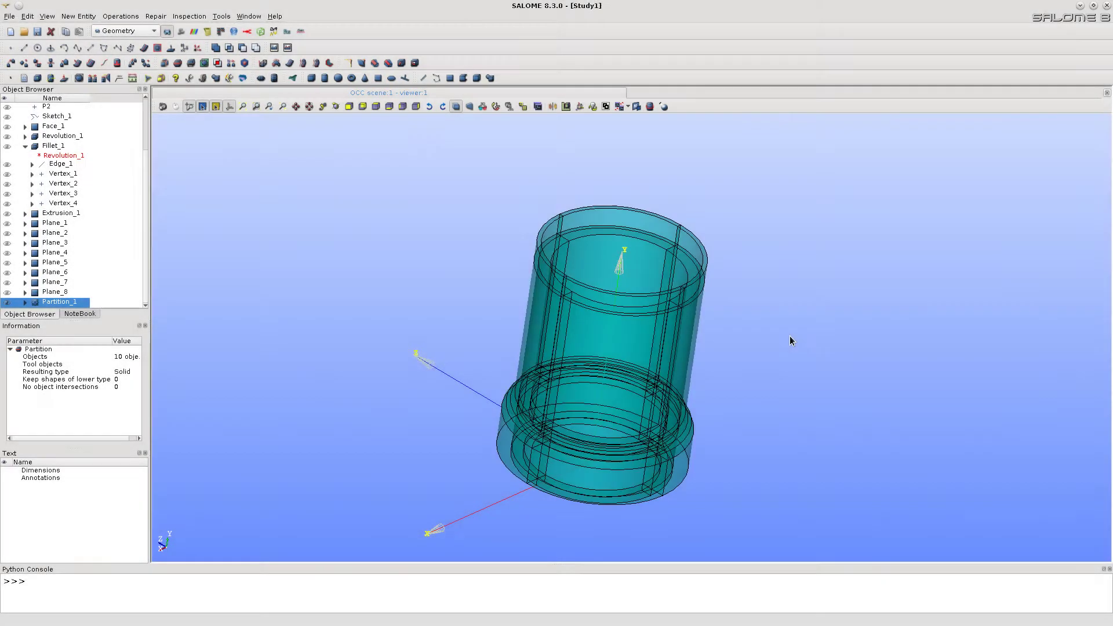
pyautogui.rightClick(615, 310)
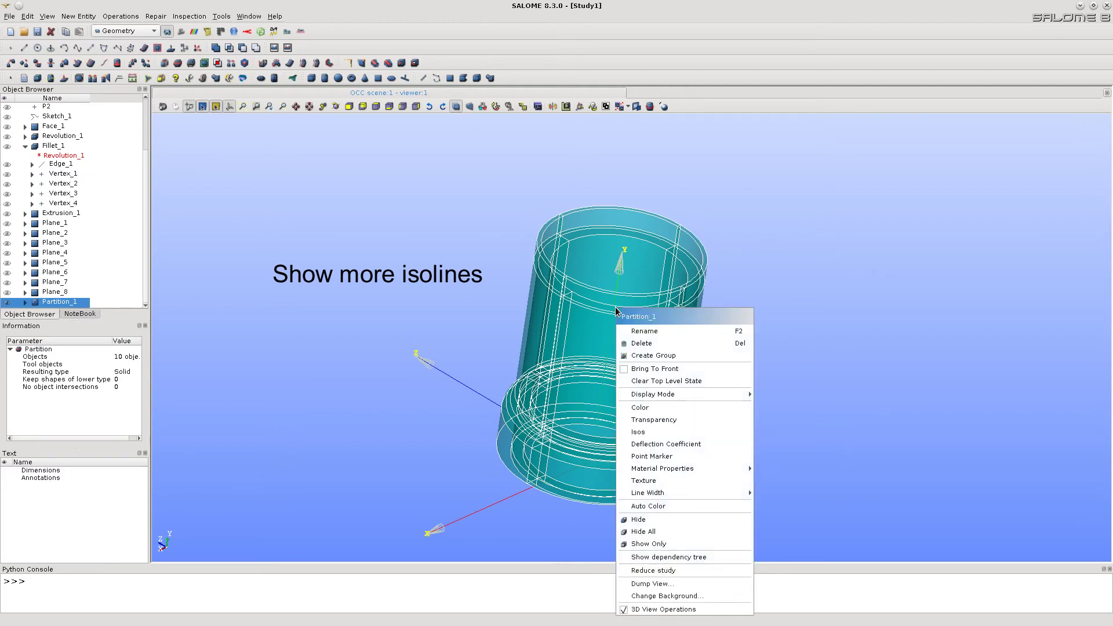
# - Show 2 U and 2 V isolines on Partition_1
pyautogui.click(637, 432)
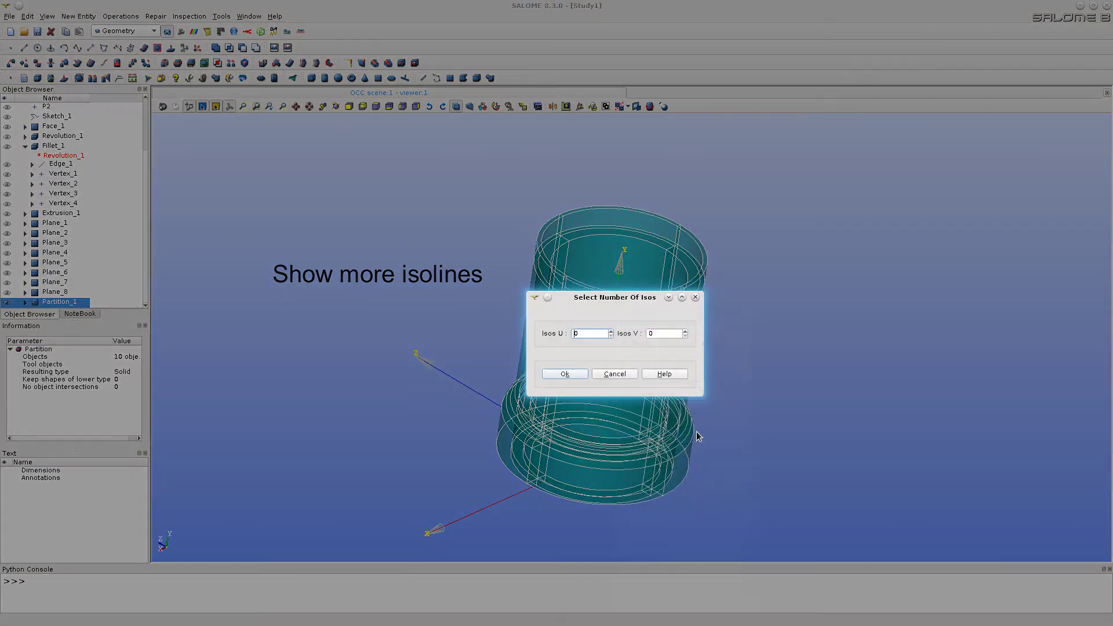
pyautogui.doubleClick(611, 331)
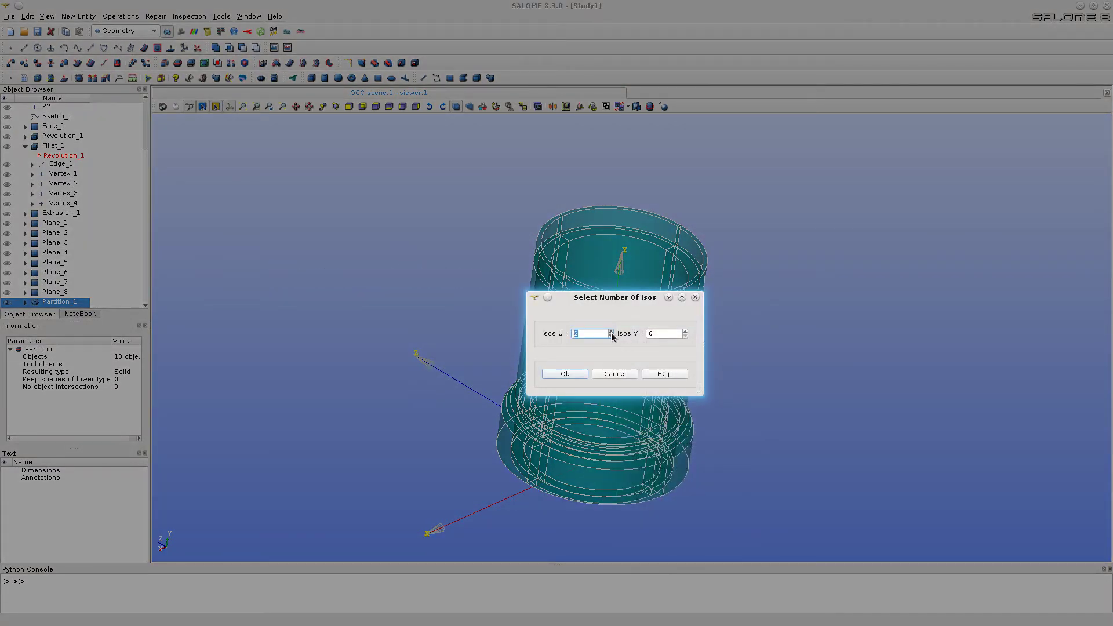
pyautogui.doubleClick(686, 331)
pyautogui.moveTo(631, 291); pyautogui.dragTo(897, 219)
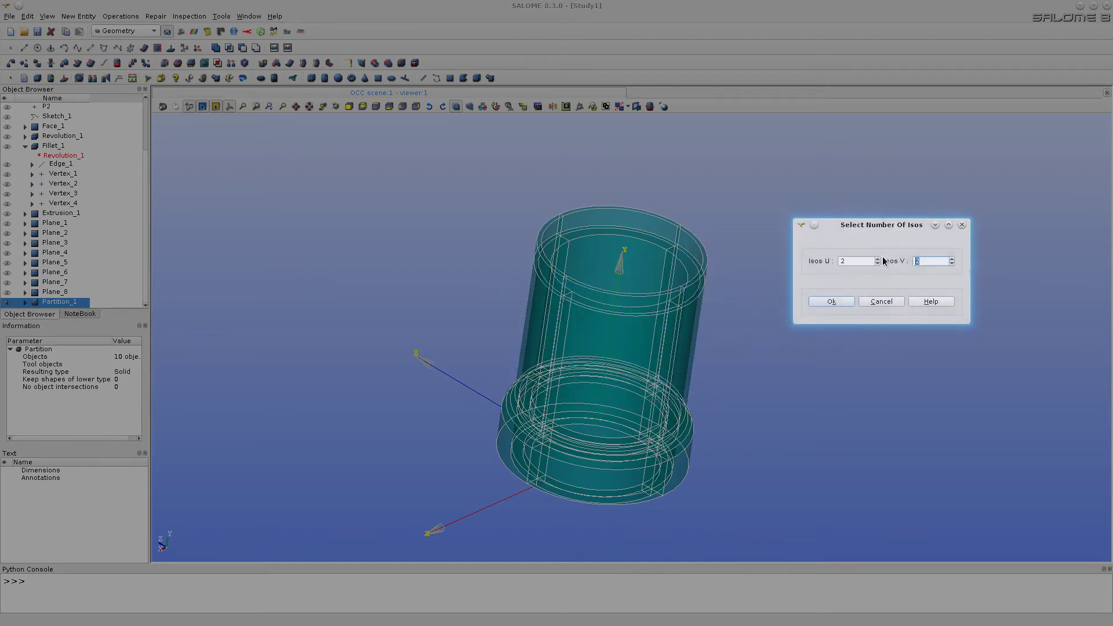
pyautogui.click(836, 302)
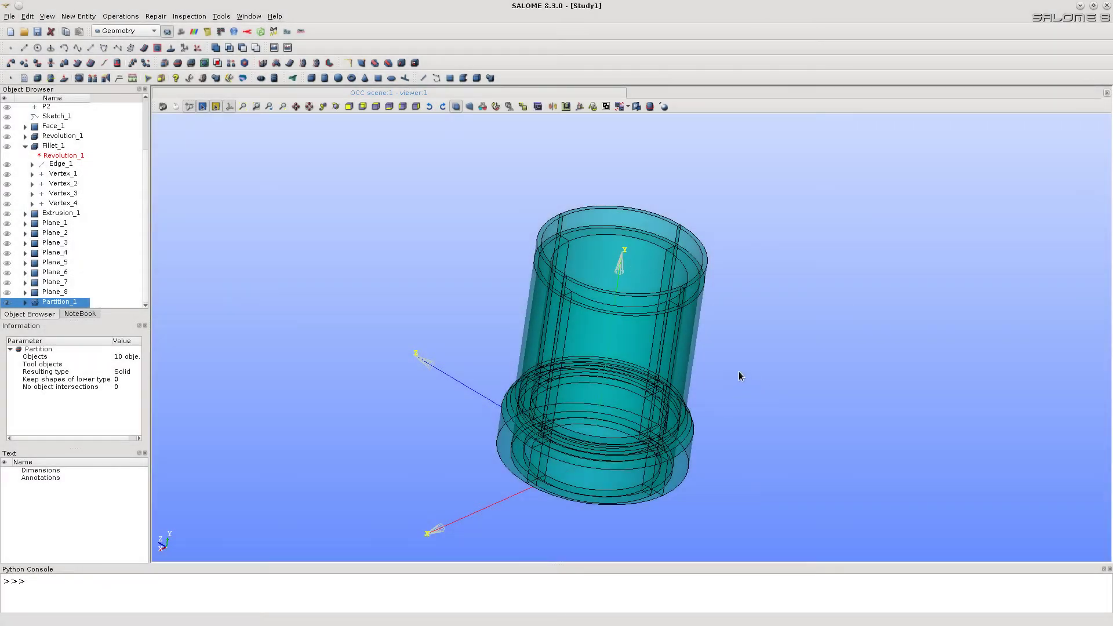
# - Return Partition_1 to 0% transparency, fully opaque
pyautogui.click(624, 344)
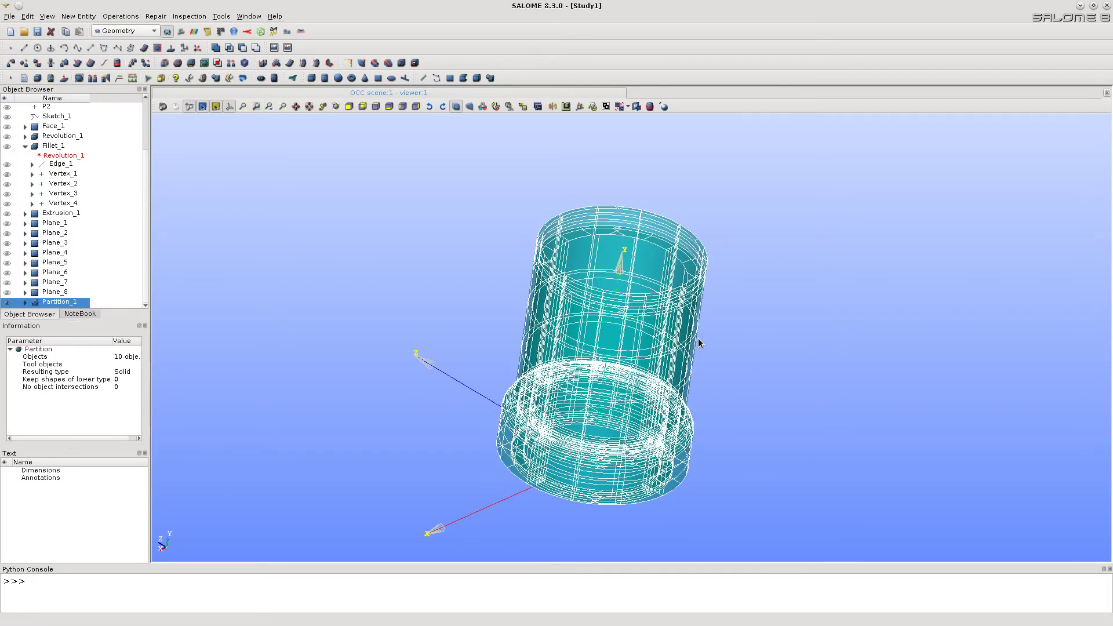
pyautogui.rightClick(674, 337)
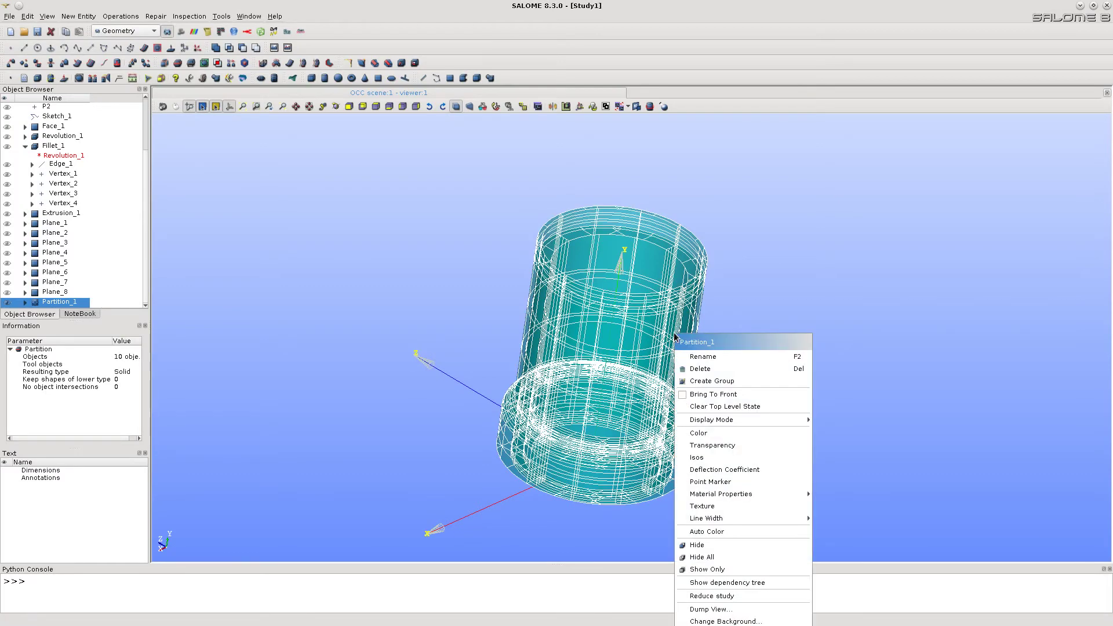
pyautogui.click(706, 446)
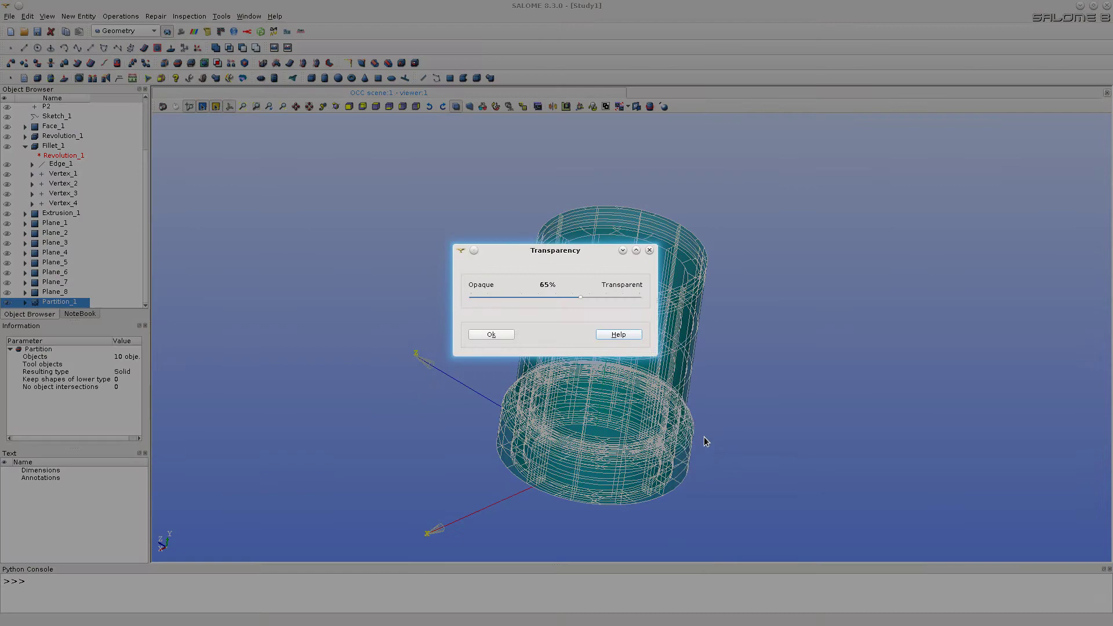
pyautogui.moveTo(581, 299); pyautogui.dragTo(480, 299)
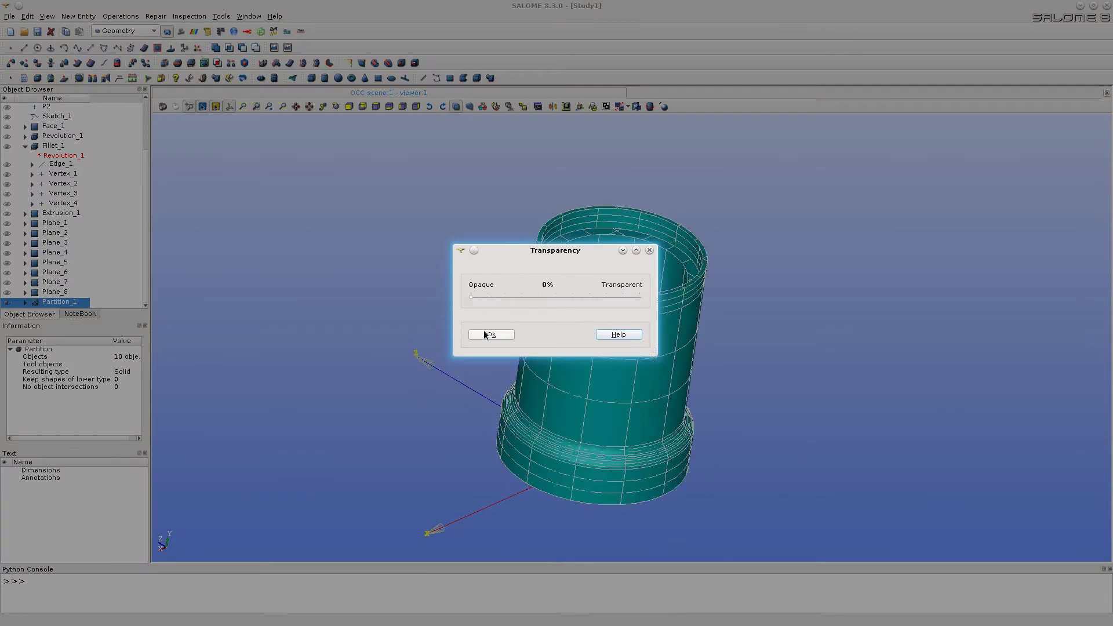
pyautogui.click(490, 335)
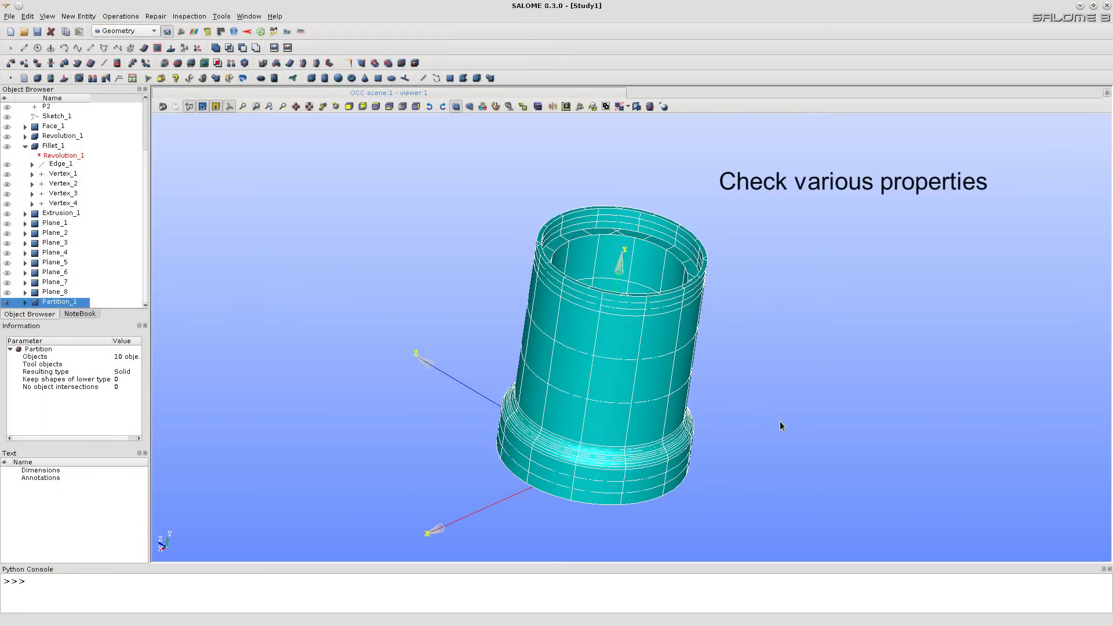
# - Check Partition_1's basic properties, showing volume 4830477.064304
pyautogui.click(200, 18)
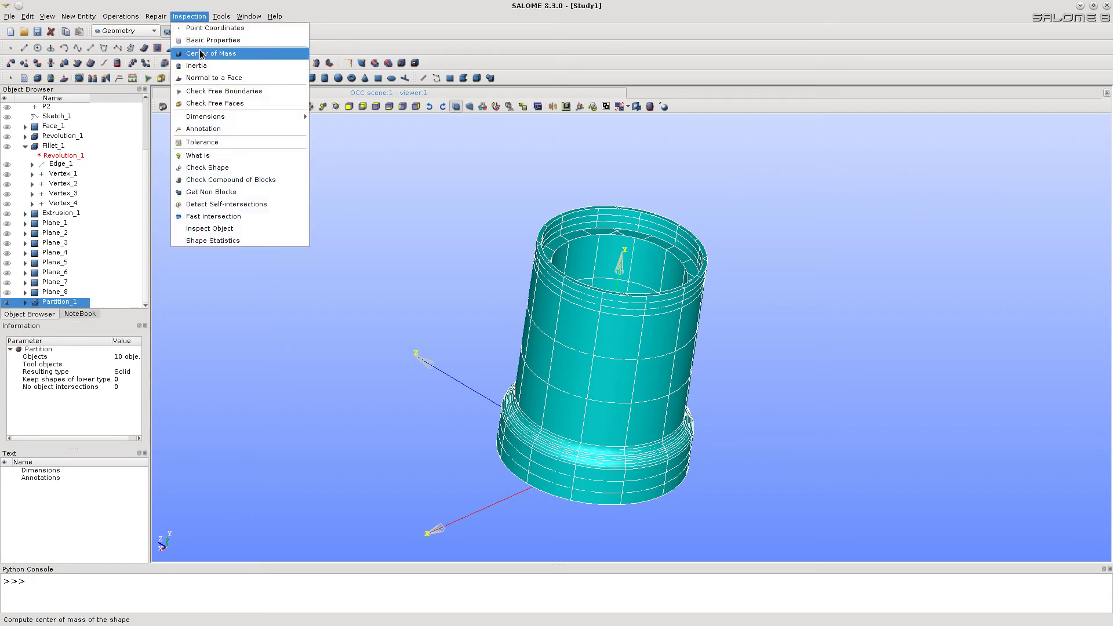
pyautogui.click(202, 40)
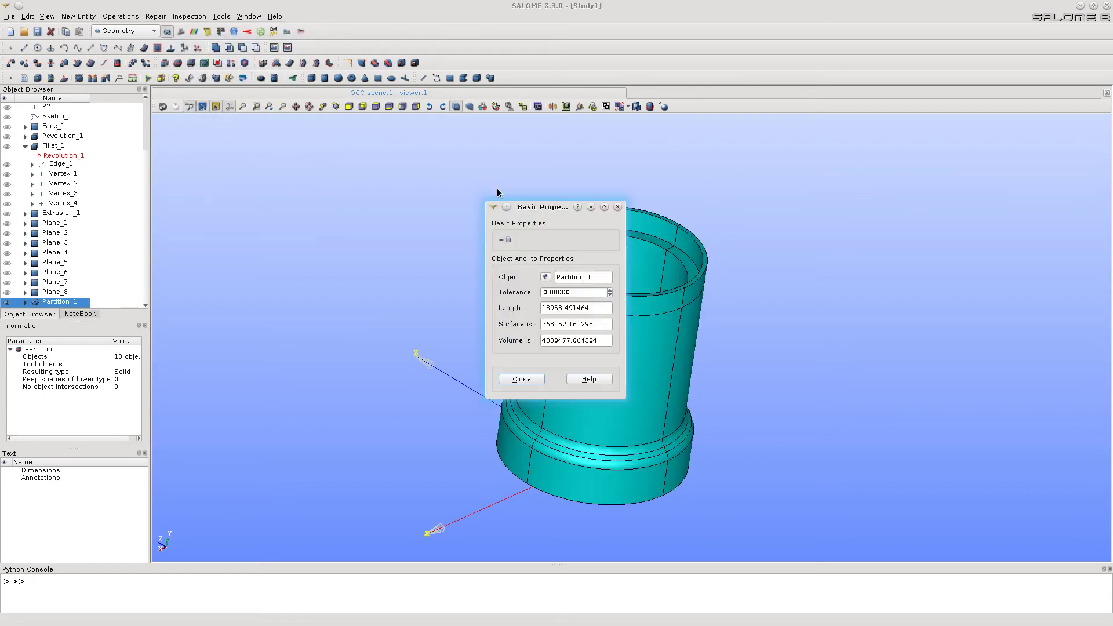
pyautogui.moveTo(535, 207); pyautogui.dragTo(318, 164)
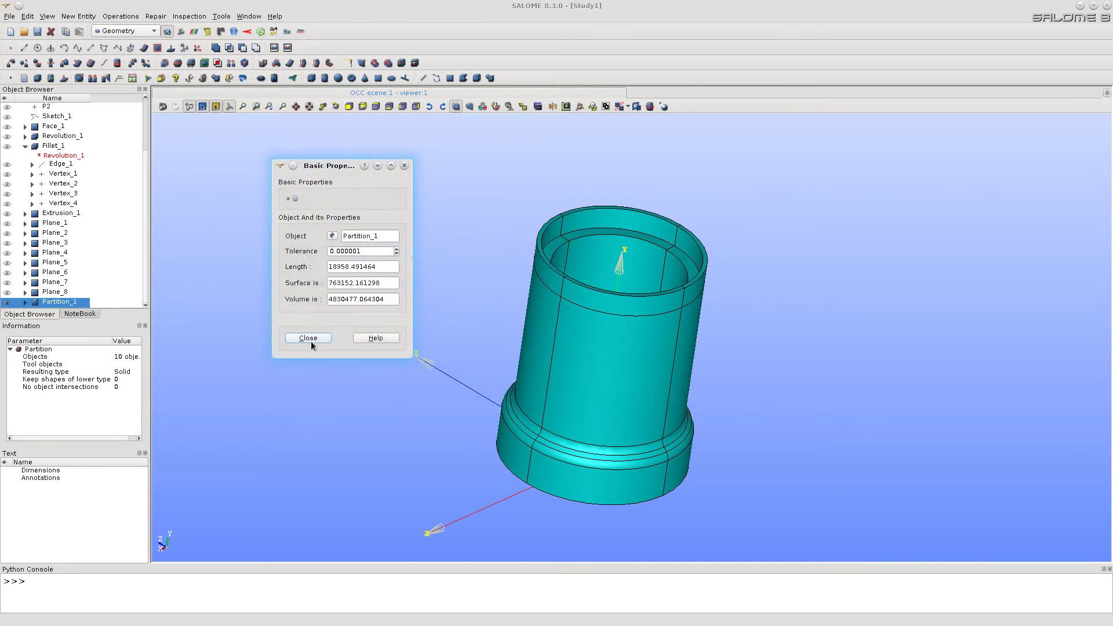
pyautogui.click(308, 338)
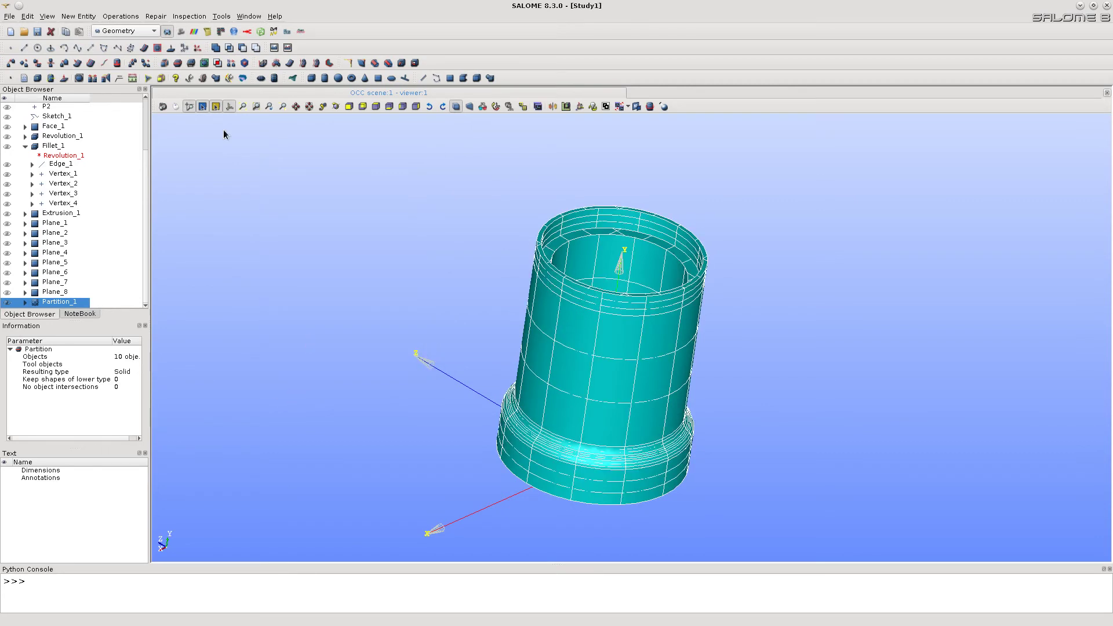
# - Review Partition_1's centre of mass (0, 135.591542, 0) and close without creating a point
pyautogui.click(191, 16)
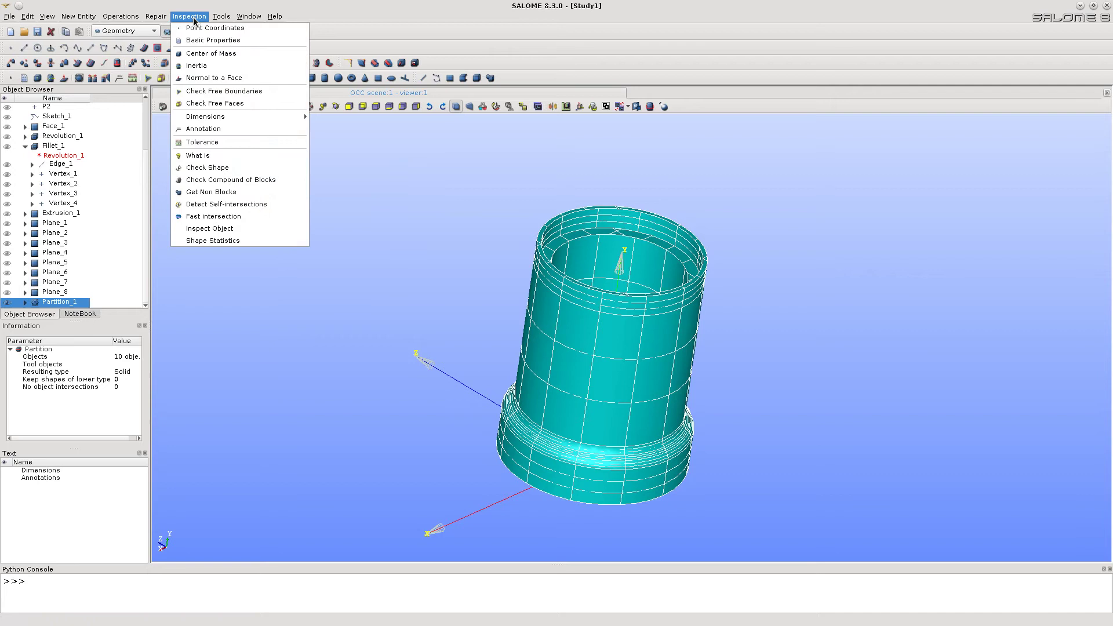
pyautogui.click(211, 53)
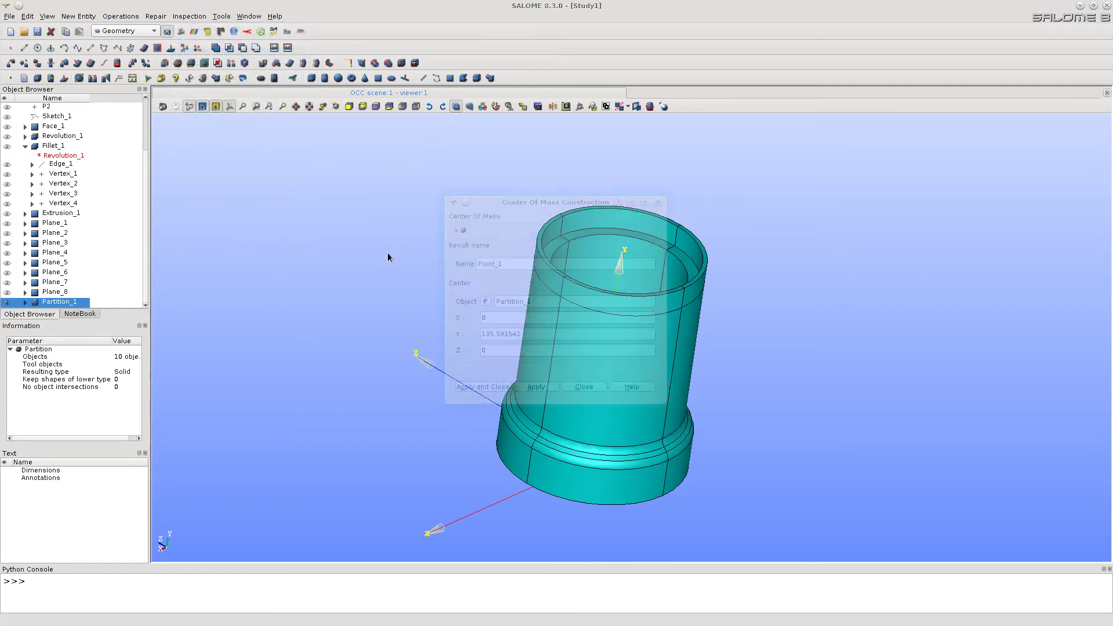
pyautogui.moveTo(571, 203); pyautogui.dragTo(302, 172)
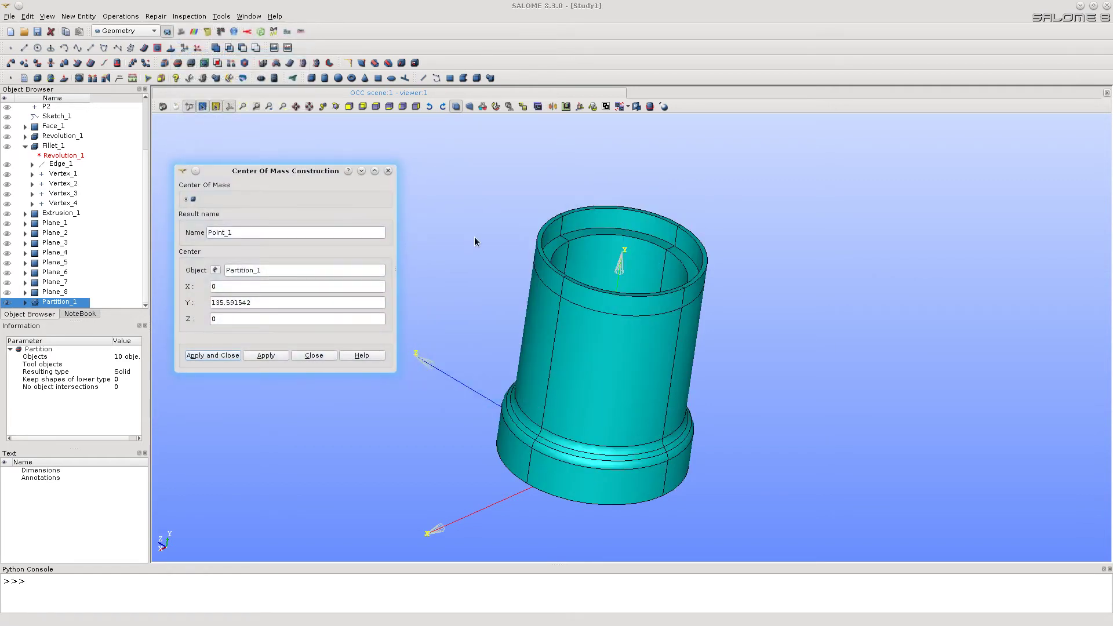
pyautogui.keyDown('ctrl'); pyautogui.moveTo(474, 237); pyautogui.dragTo(514, 368, button='right'); pyautogui.keyUp('ctrl')
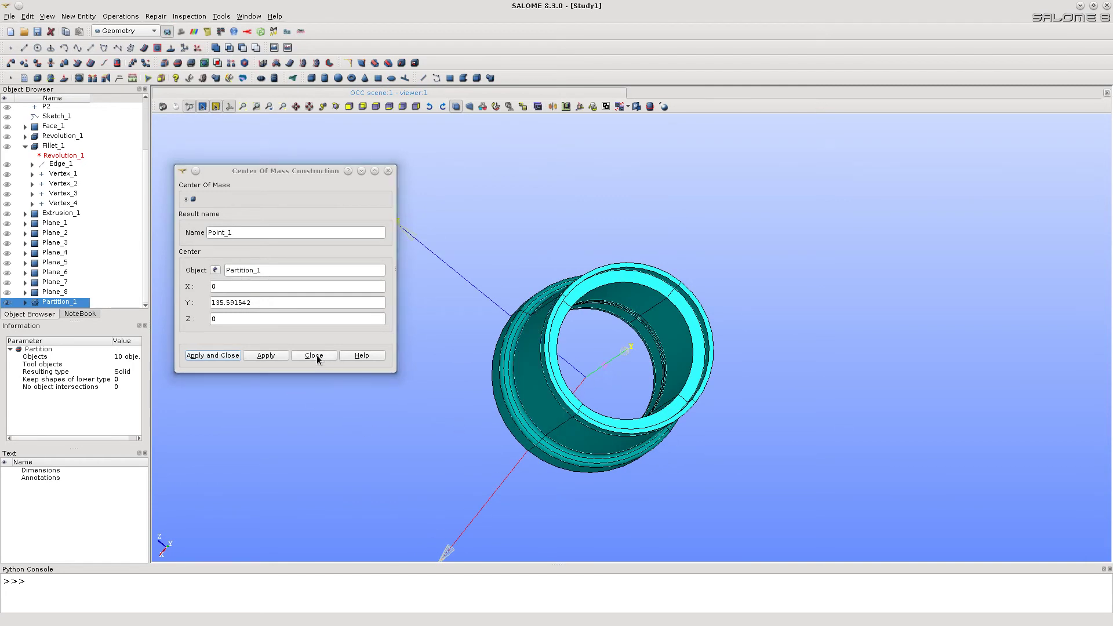
pyautogui.click(316, 354)
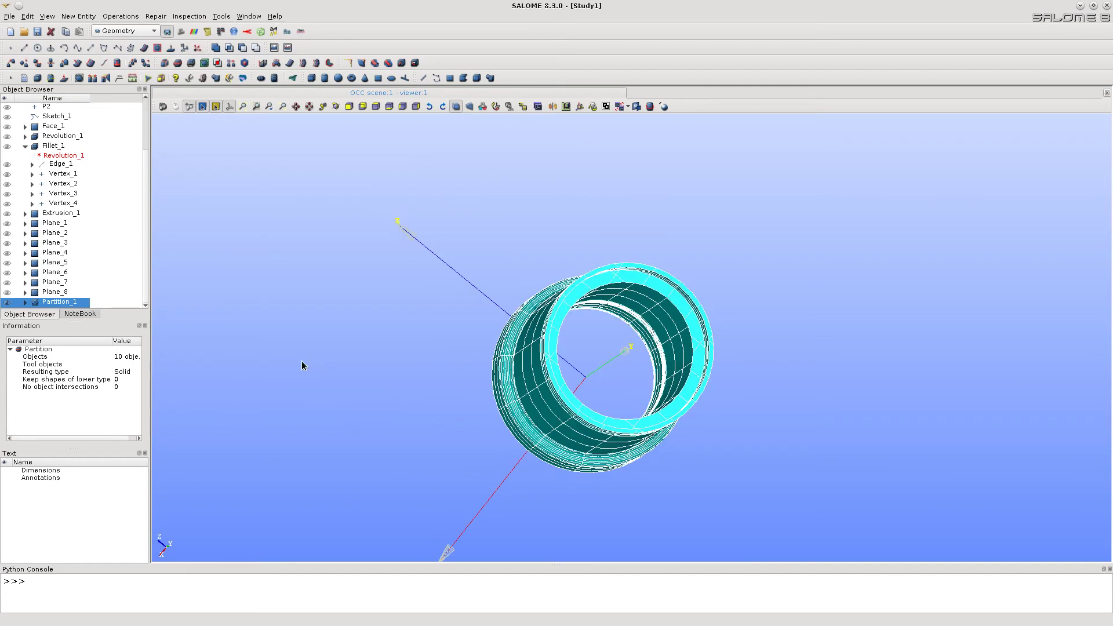
pyautogui.click(189, 17)
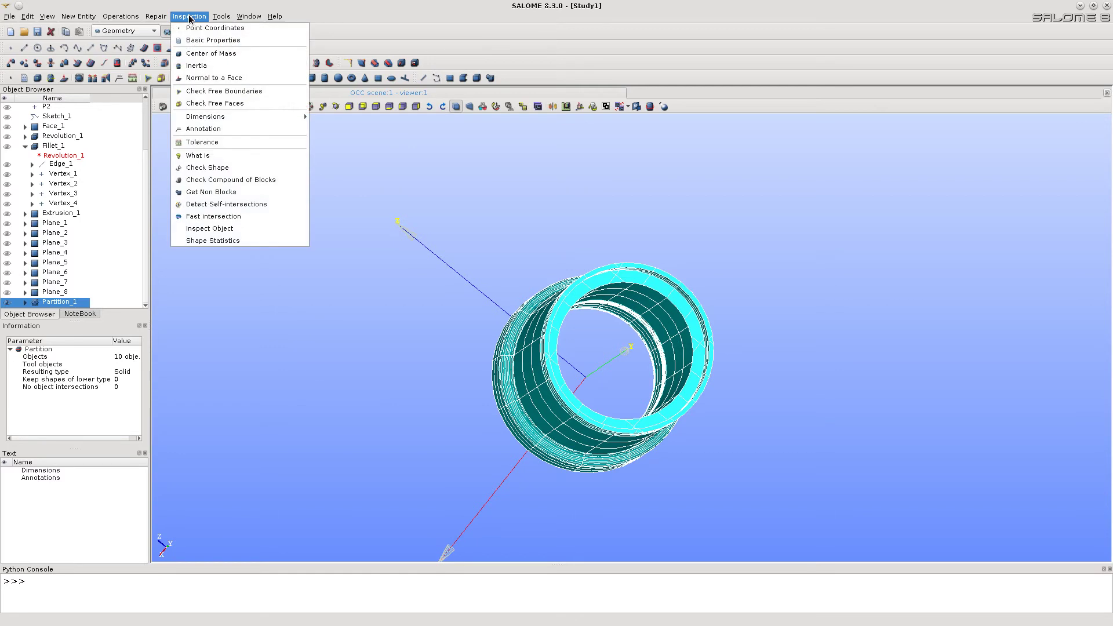
pyautogui.click(197, 66)
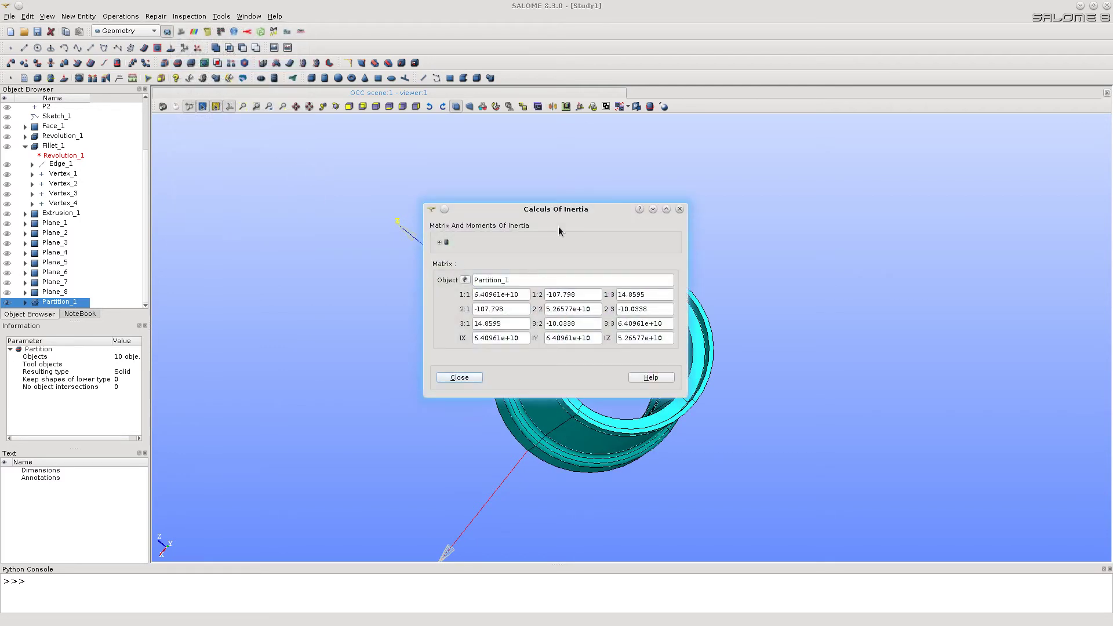
pyautogui.moveTo(556, 209); pyautogui.dragTo(321, 146)
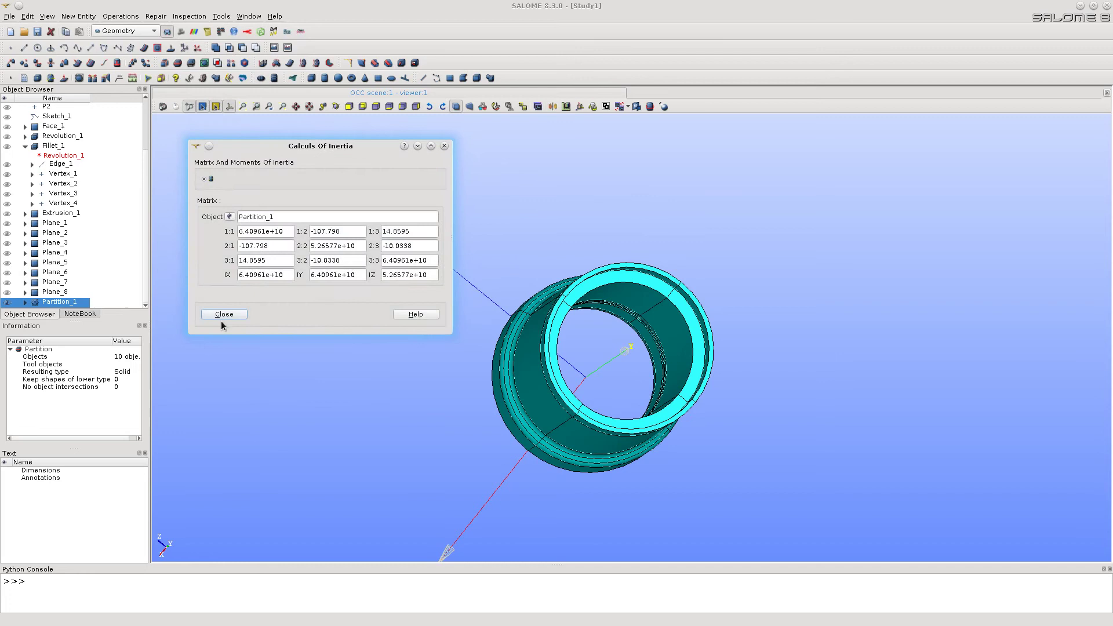
pyautogui.click(224, 314)
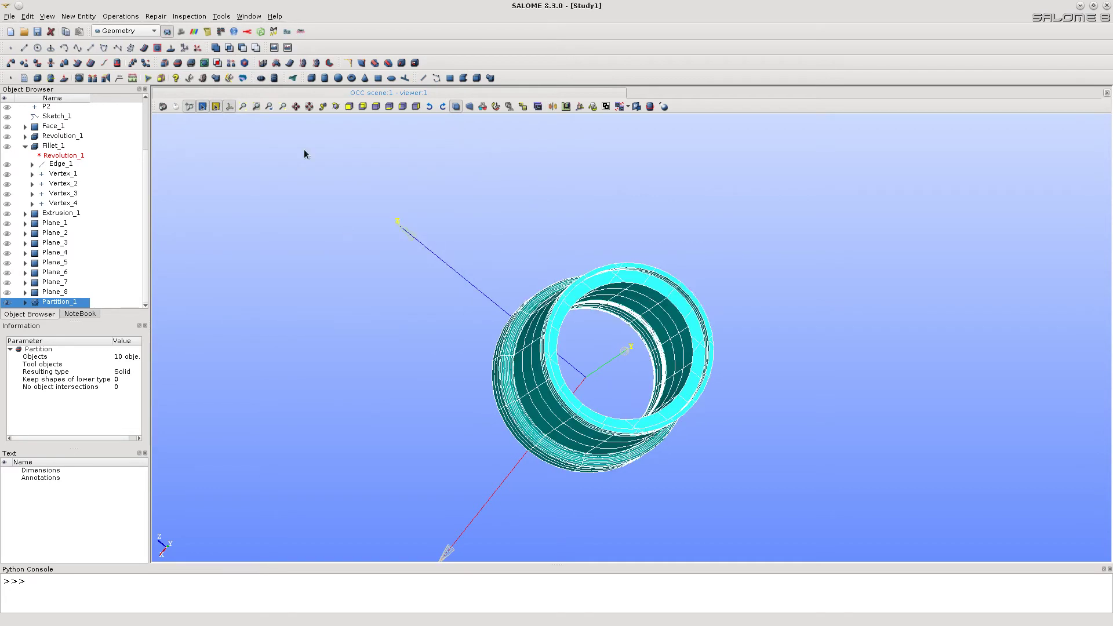
pyautogui.click(189, 17)
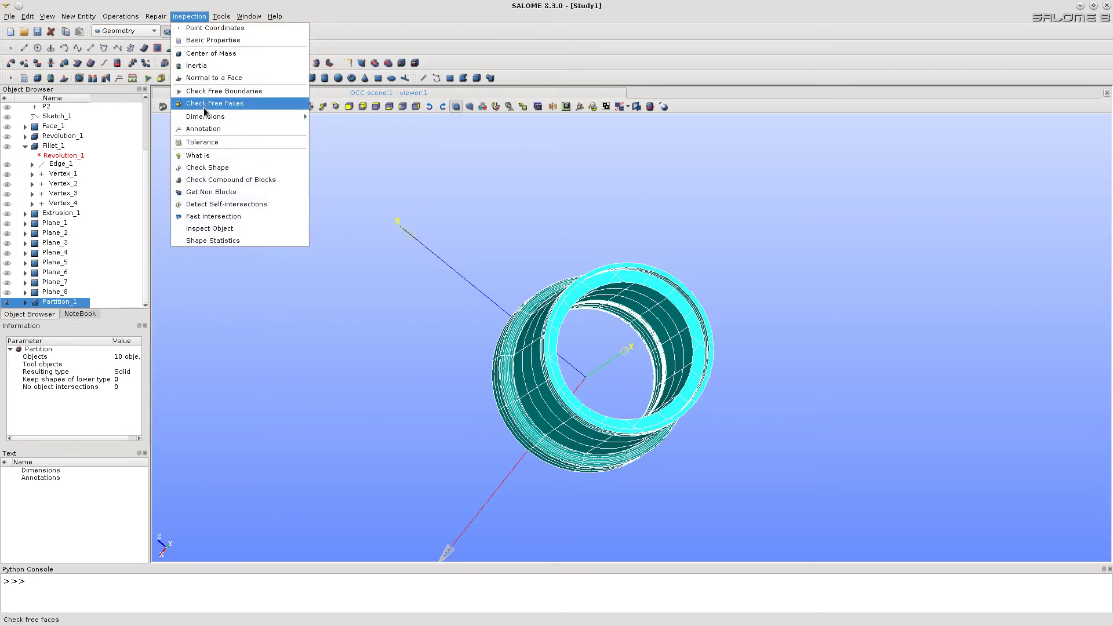
pyautogui.moveTo(206, 116)
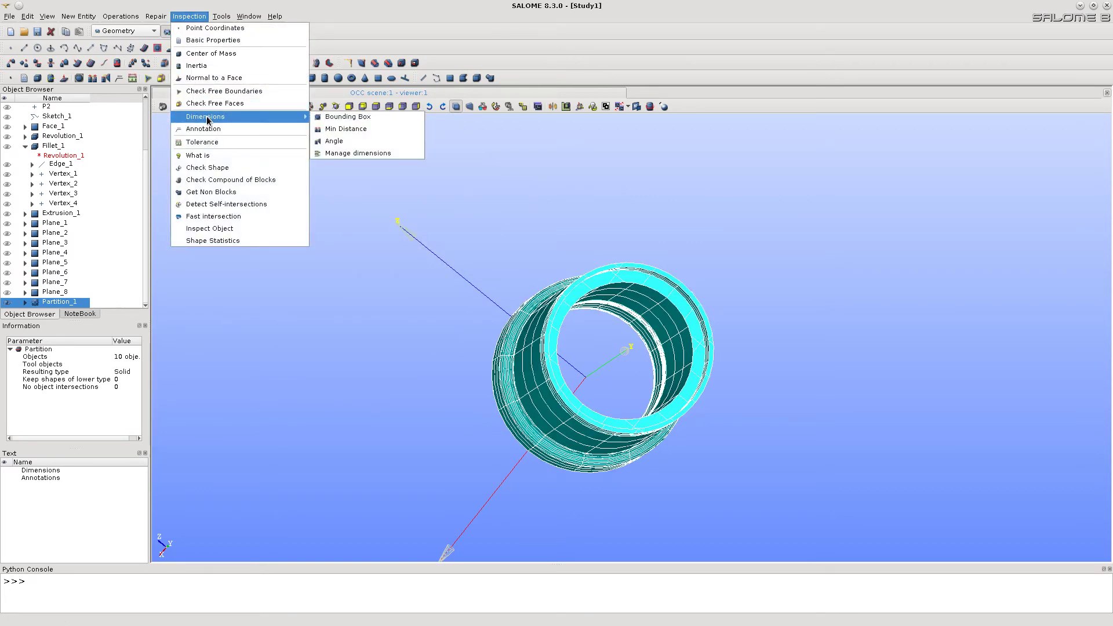
pyautogui.click(349, 119)
pyautogui.moveTo(586, 196); pyautogui.dragTo(338, 172)
pyautogui.keyDown('ctrl'); pyautogui.moveTo(580, 243); pyautogui.dragTo(781, 219, button='right'); pyautogui.keyUp('ctrl')
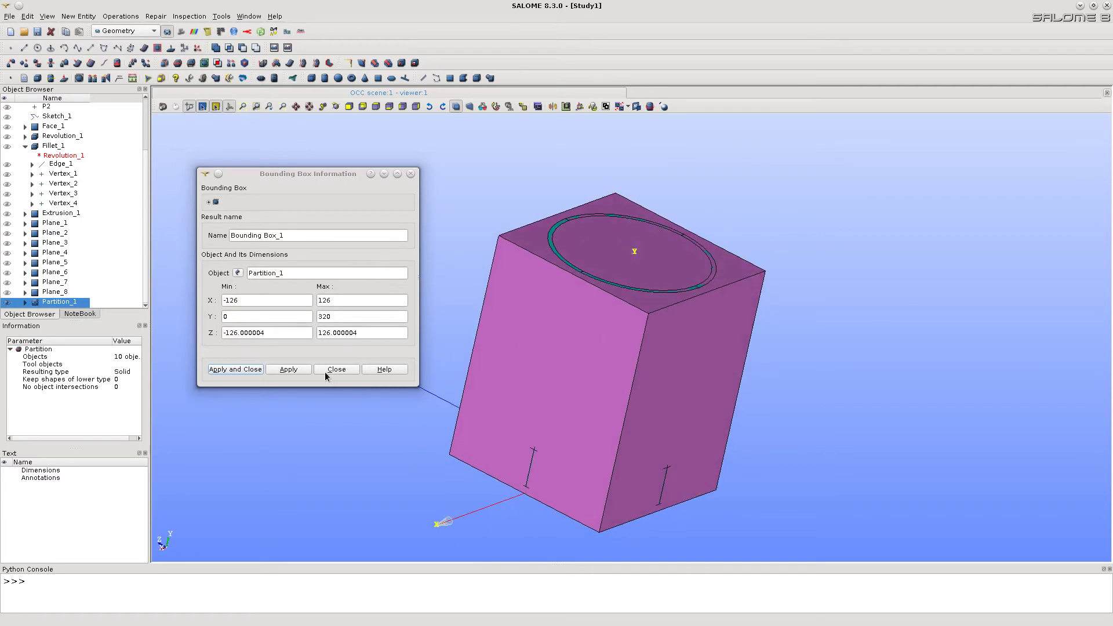
pyautogui.click(336, 369)
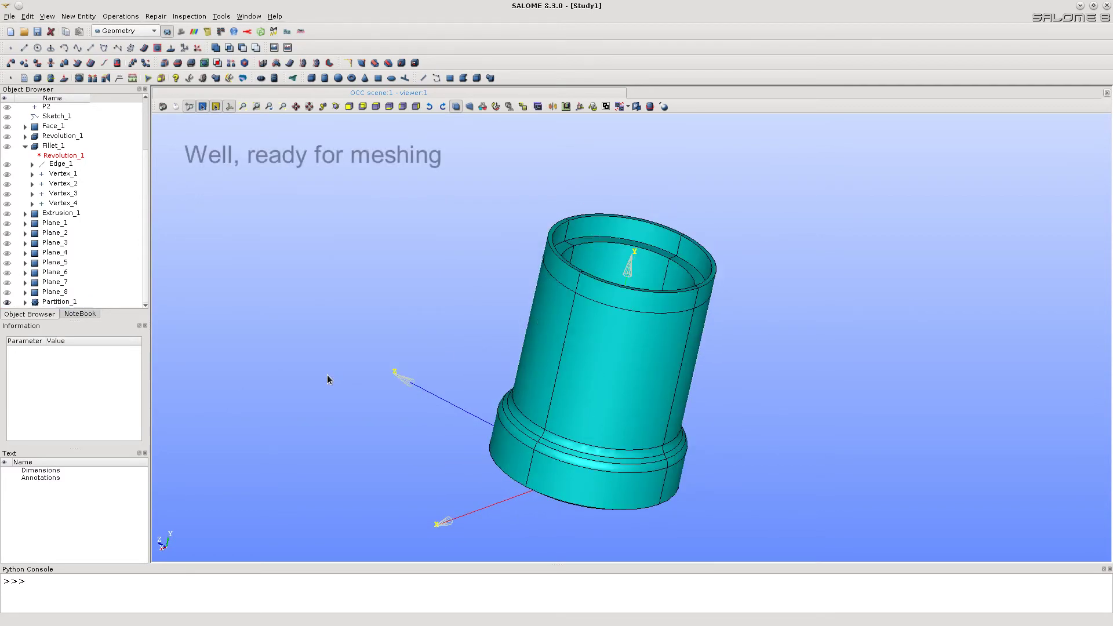
pyautogui.click(495, 106)
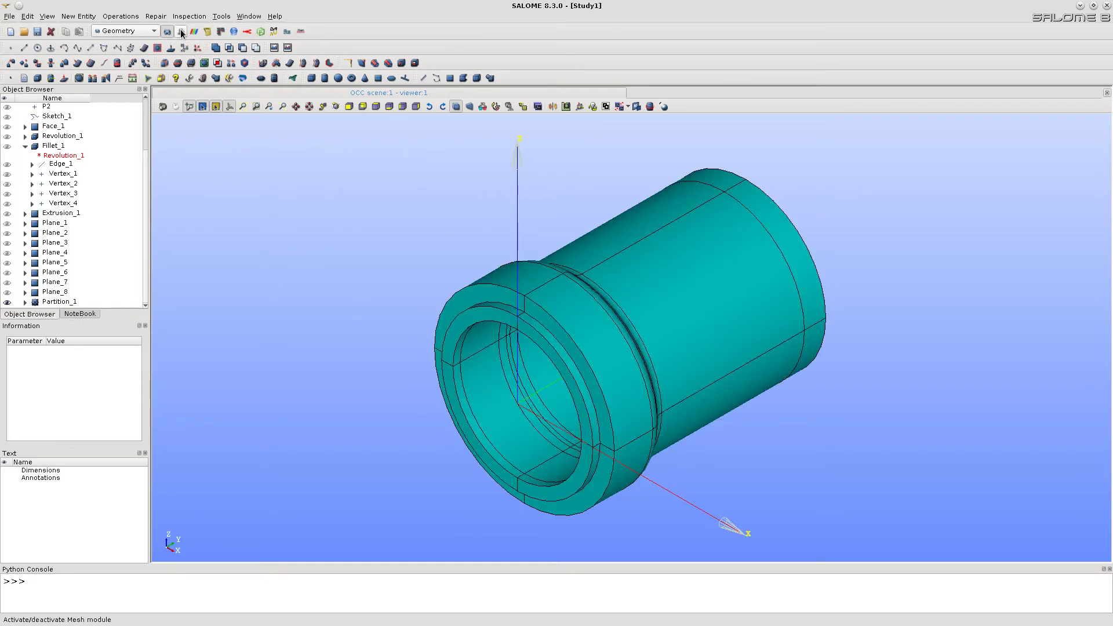
# - Switch to the Mesh module and show Partition_1 in the mesh viewer
pyautogui.click(181, 32)
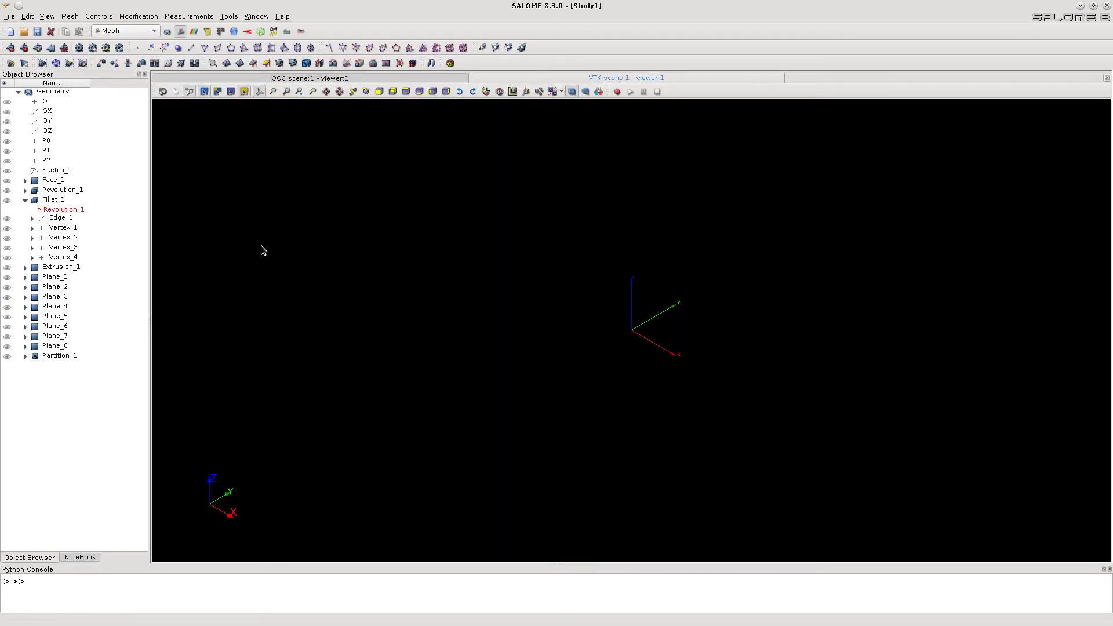
pyautogui.rightClick(51, 356)
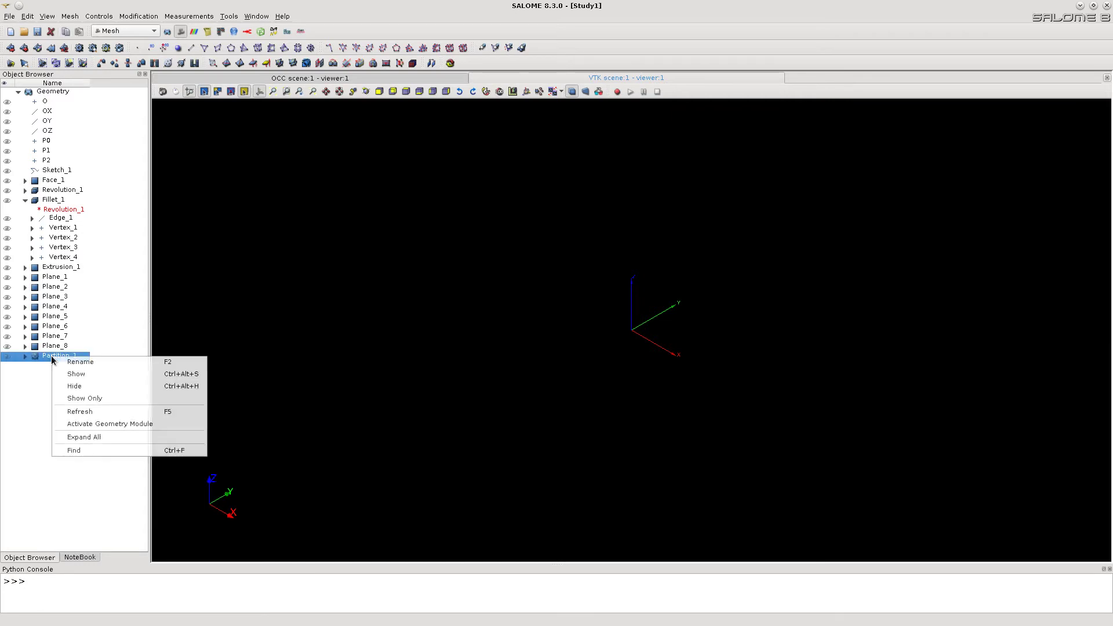
pyautogui.click(93, 374)
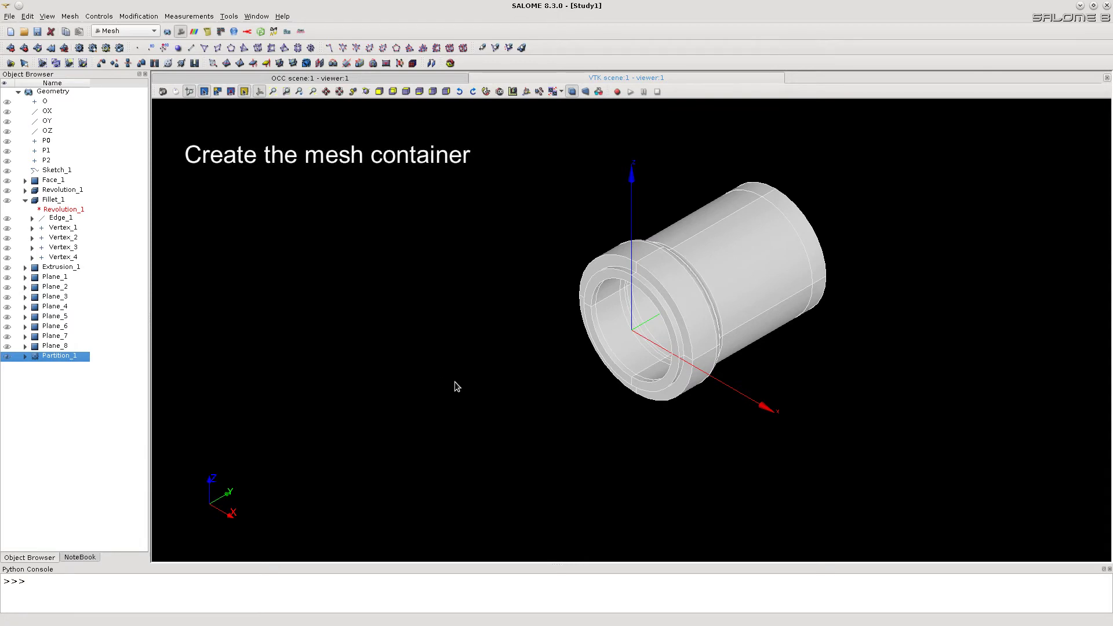
# - Start Mesh_1 with Wire Discretisation and a Number of Segments hypothesis of 10
pyautogui.click(75, 18)
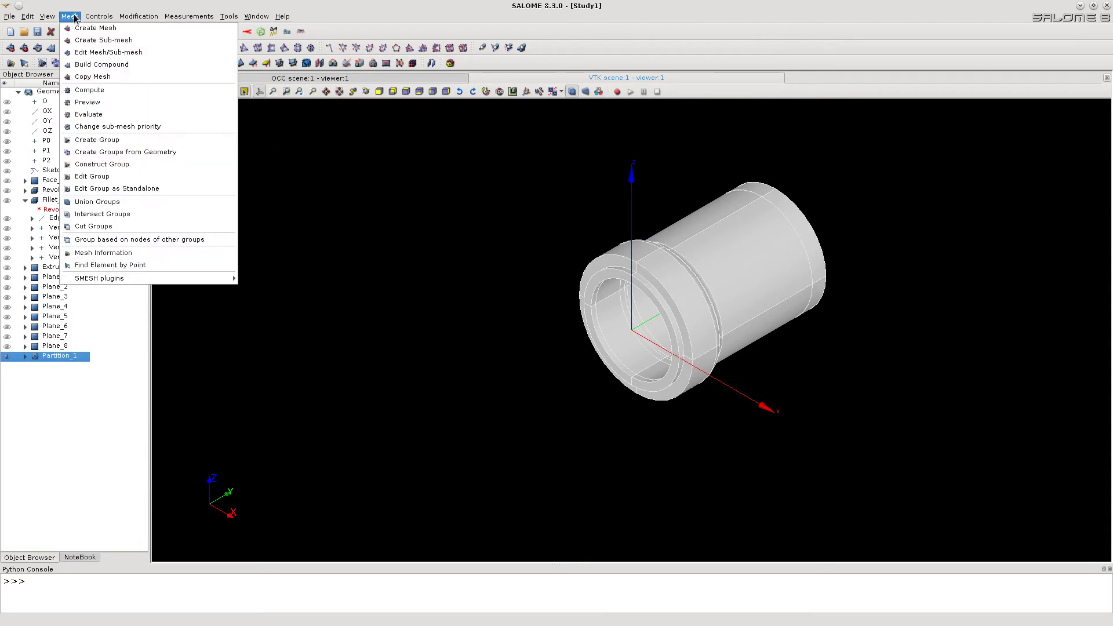
pyautogui.click(72, 28)
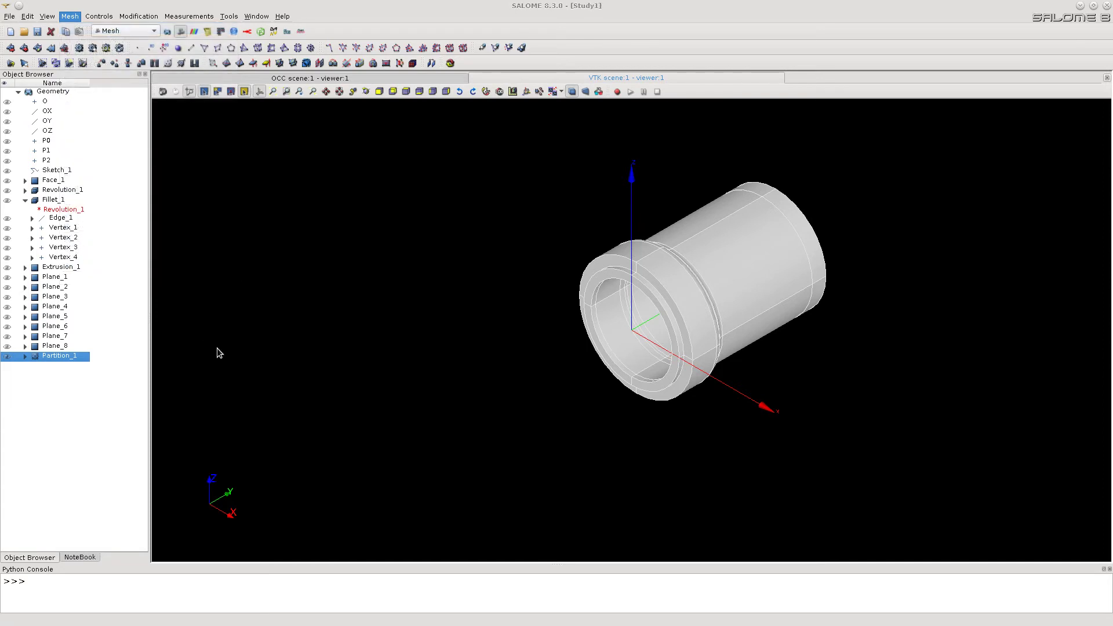
pyautogui.moveTo(549, 204); pyautogui.dragTo(332, 220)
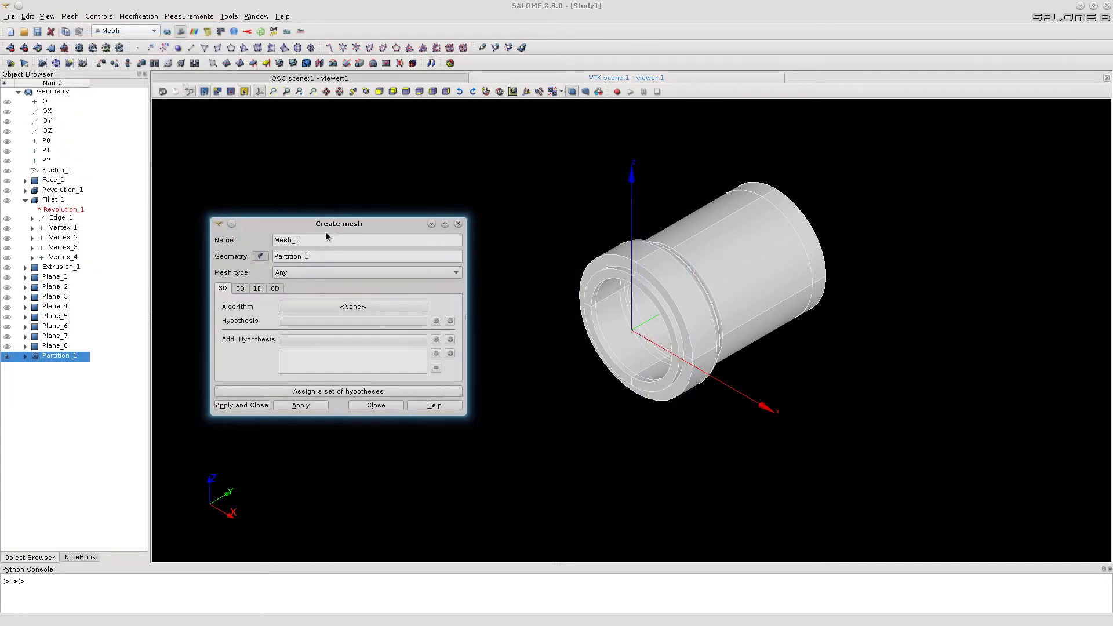
pyautogui.click(258, 289)
pyautogui.click(357, 305)
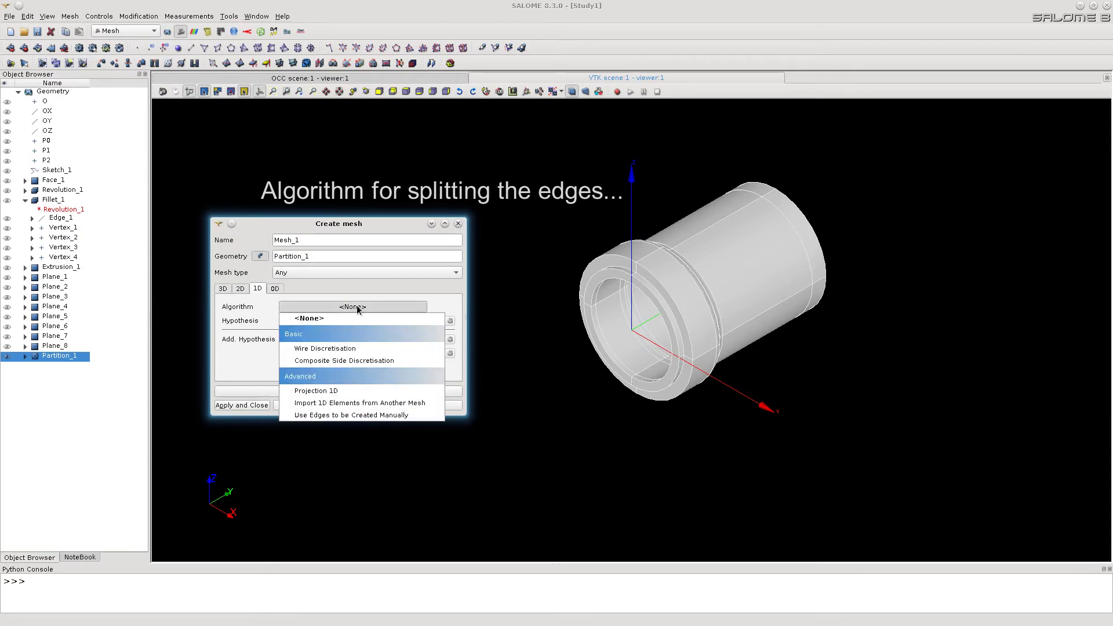
pyautogui.click(344, 348)
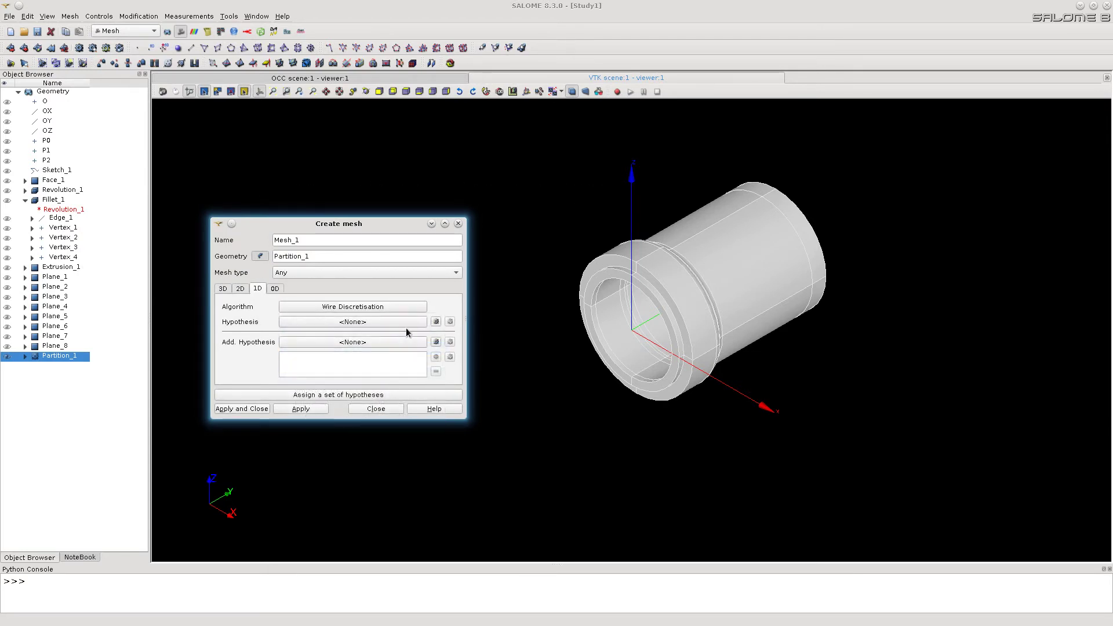
pyautogui.click(436, 322)
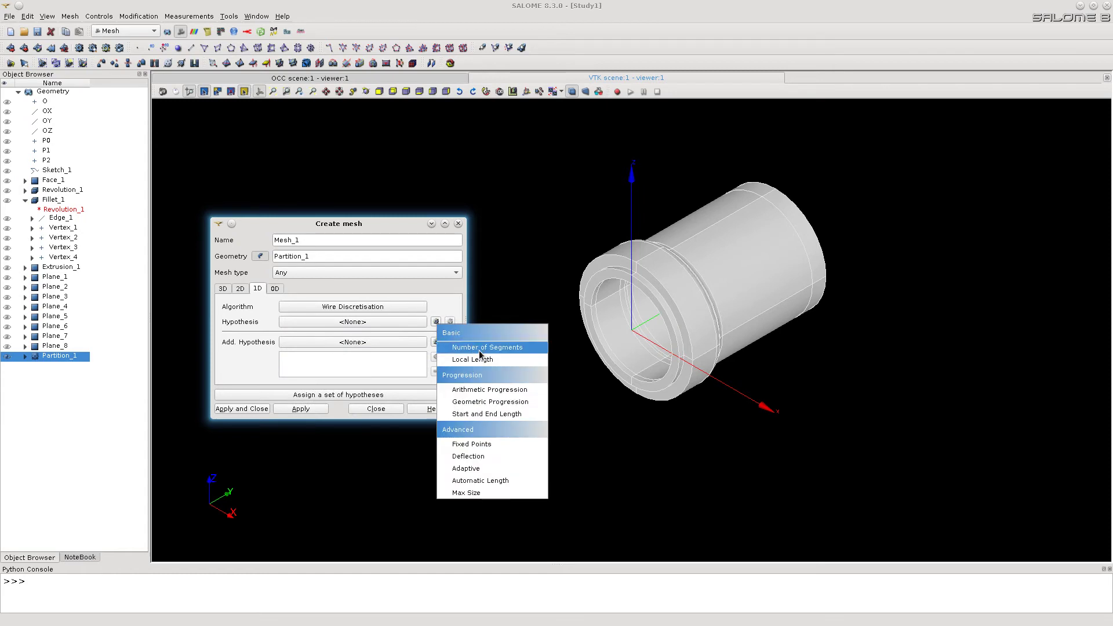
pyautogui.click(478, 346)
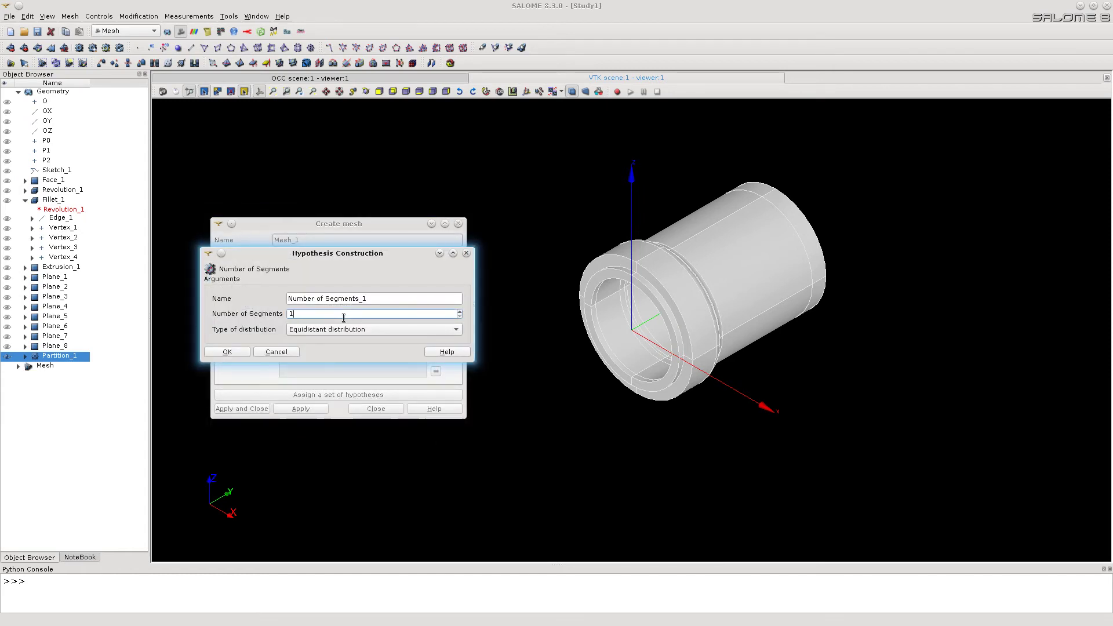
pyautogui.write('0')
pyautogui.click(227, 352)
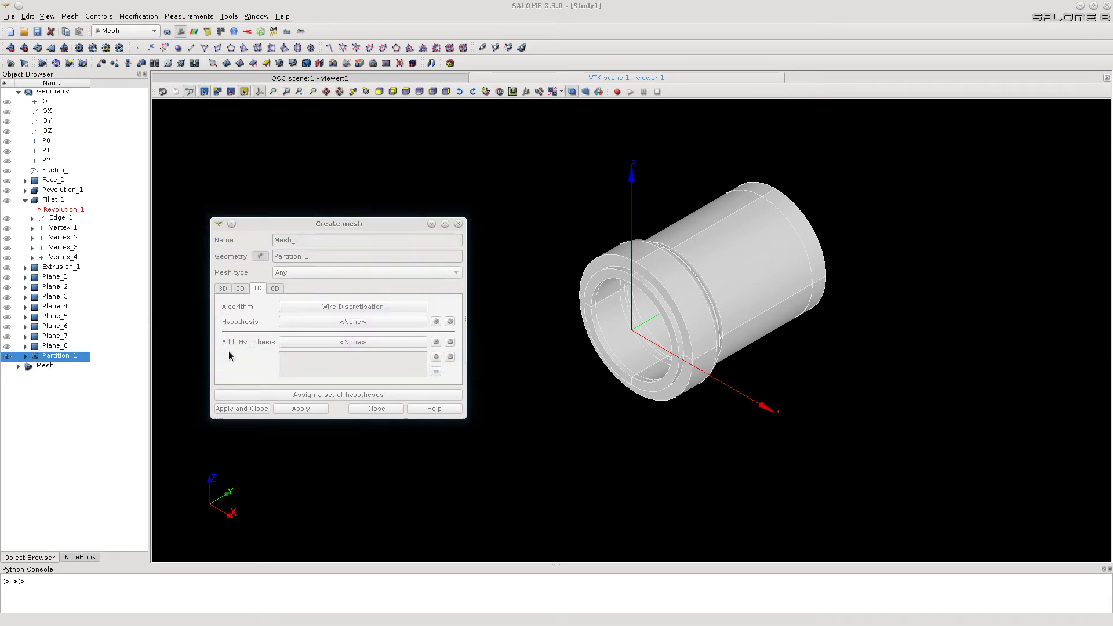
# - Set Mesh_1's 2D algorithm to Quadrangle: Mapping with standard Quadrangle Parameters_1
pyautogui.click(241, 290)
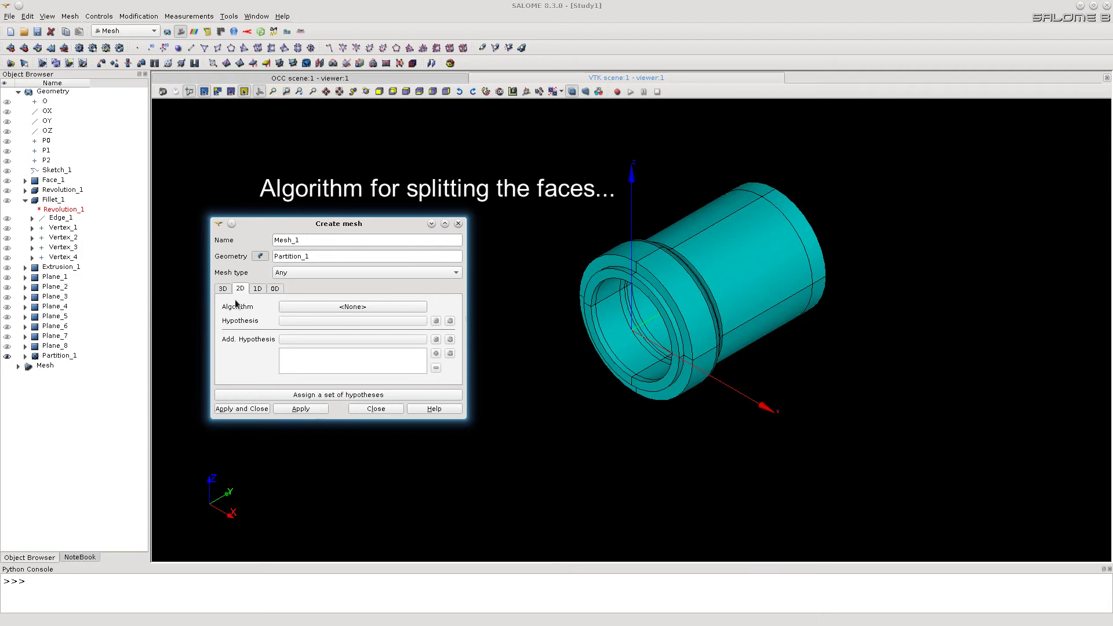
pyautogui.click(356, 306)
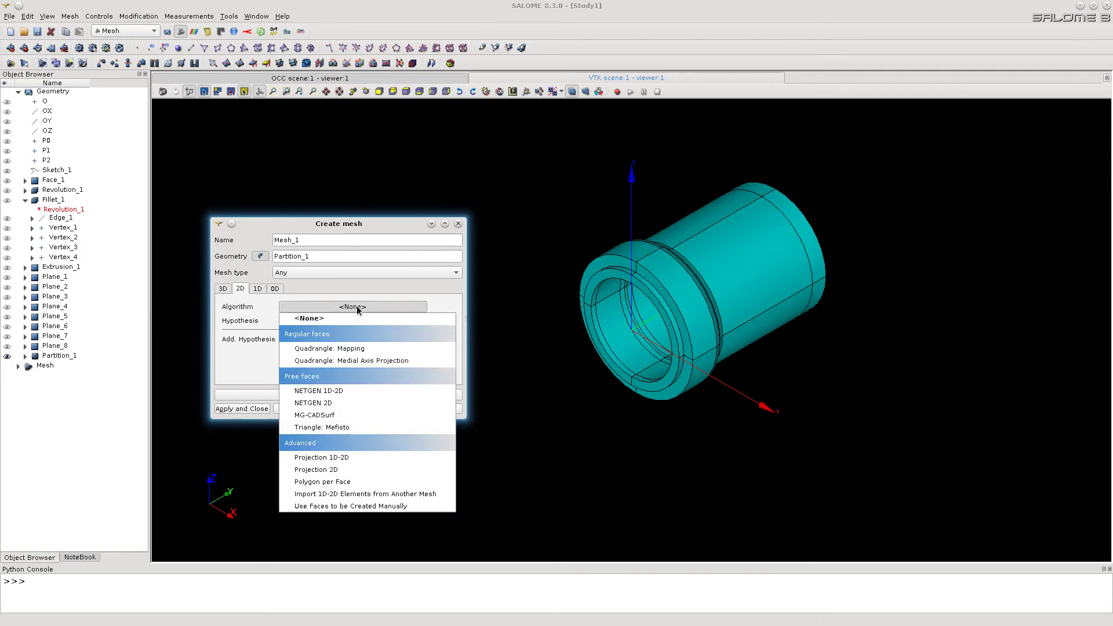
pyautogui.click(348, 349)
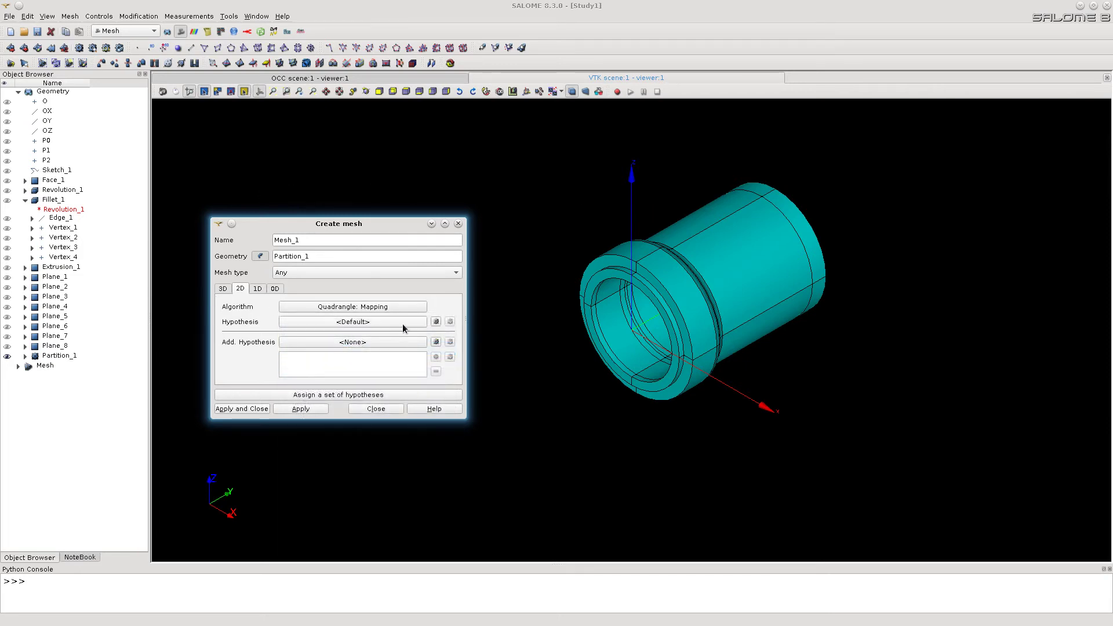
pyautogui.click(435, 321)
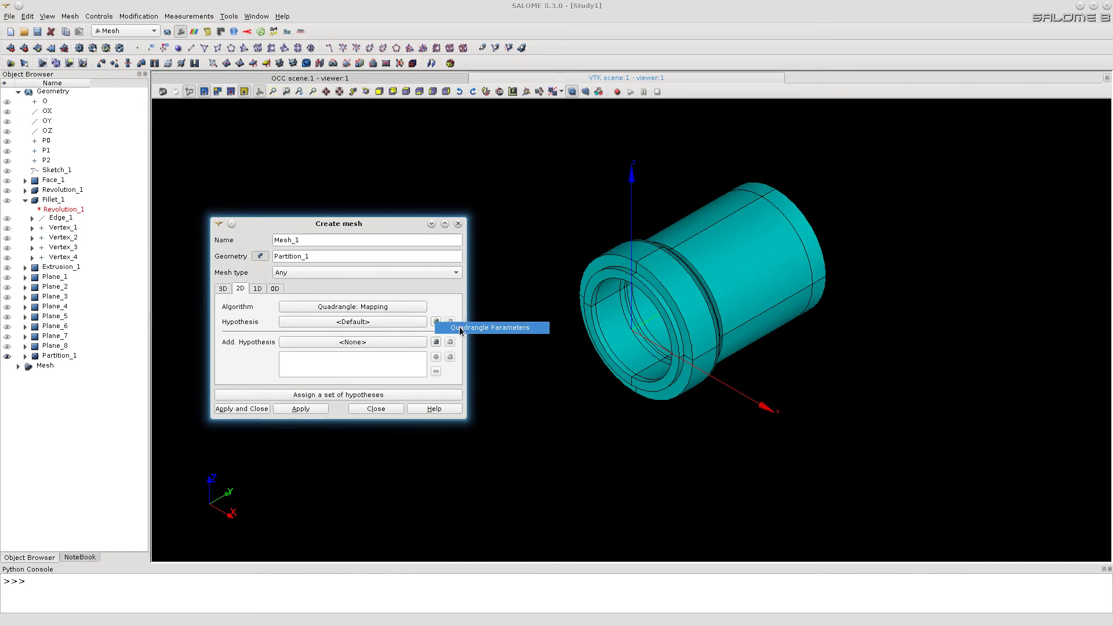
pyautogui.click(484, 330)
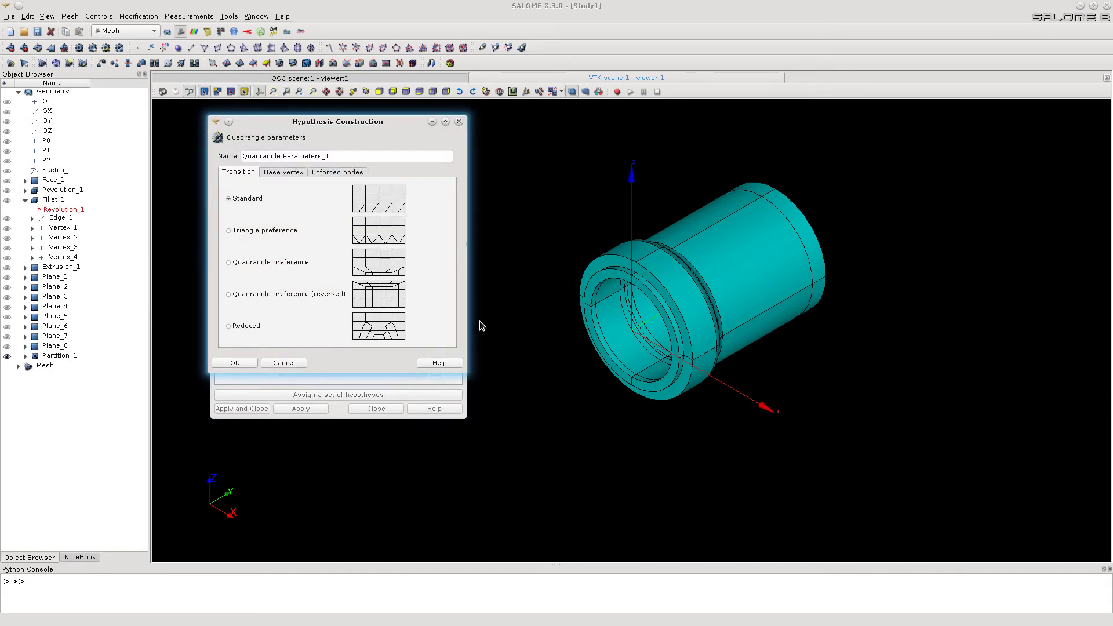
pyautogui.click(235, 363)
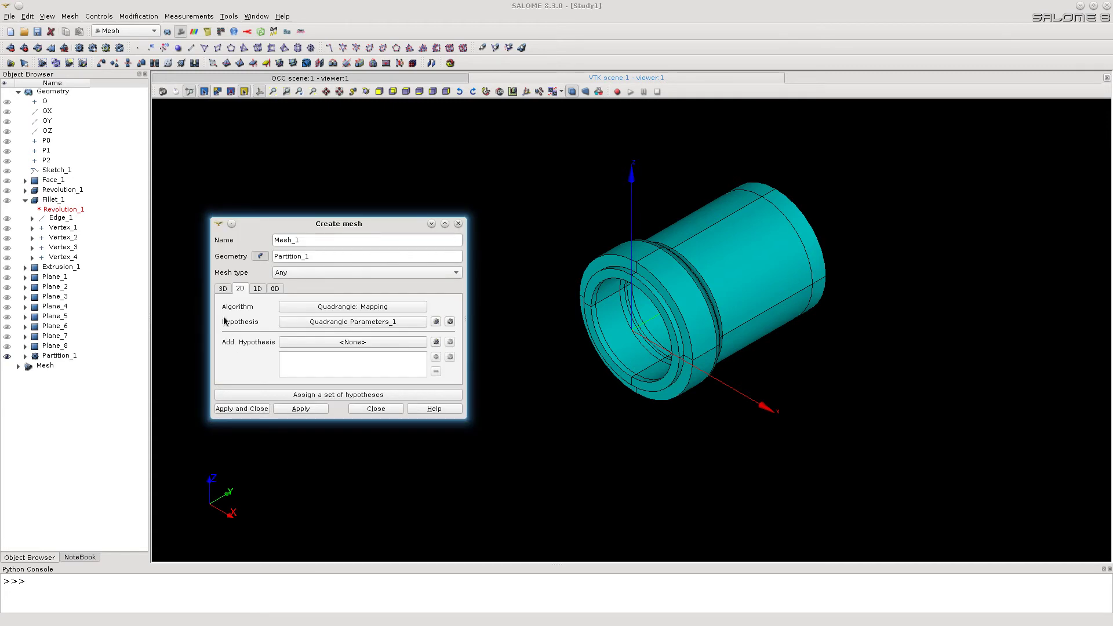
# - Choose Hexahedron (i,j,k) as the 3D volume algorithm for Mesh_1 on Partition_1
pyautogui.click(223, 288)
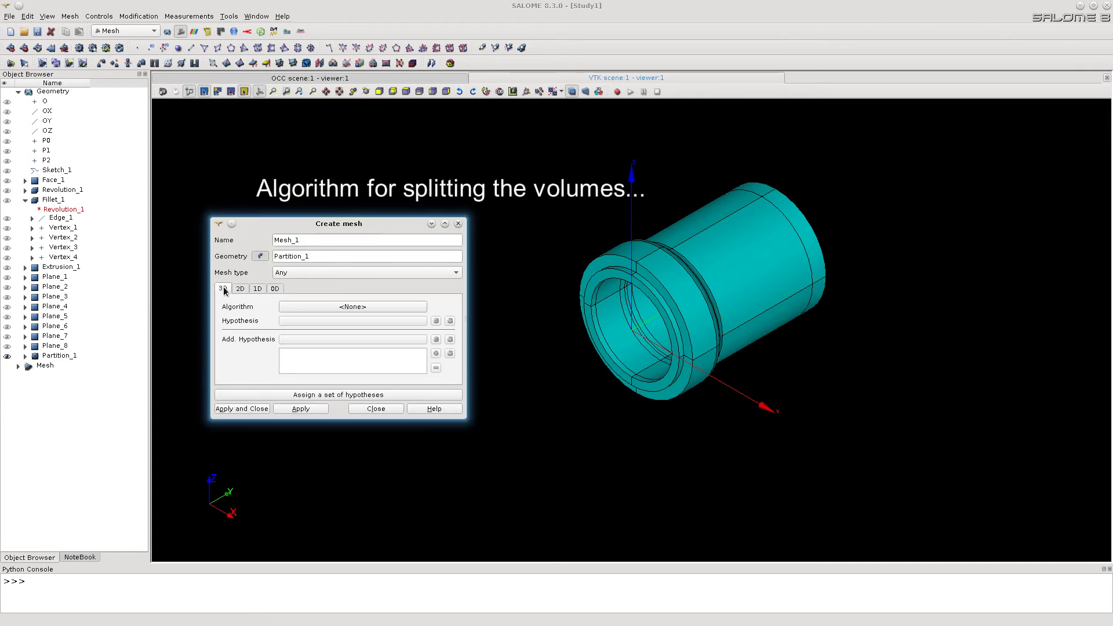
pyautogui.click(362, 307)
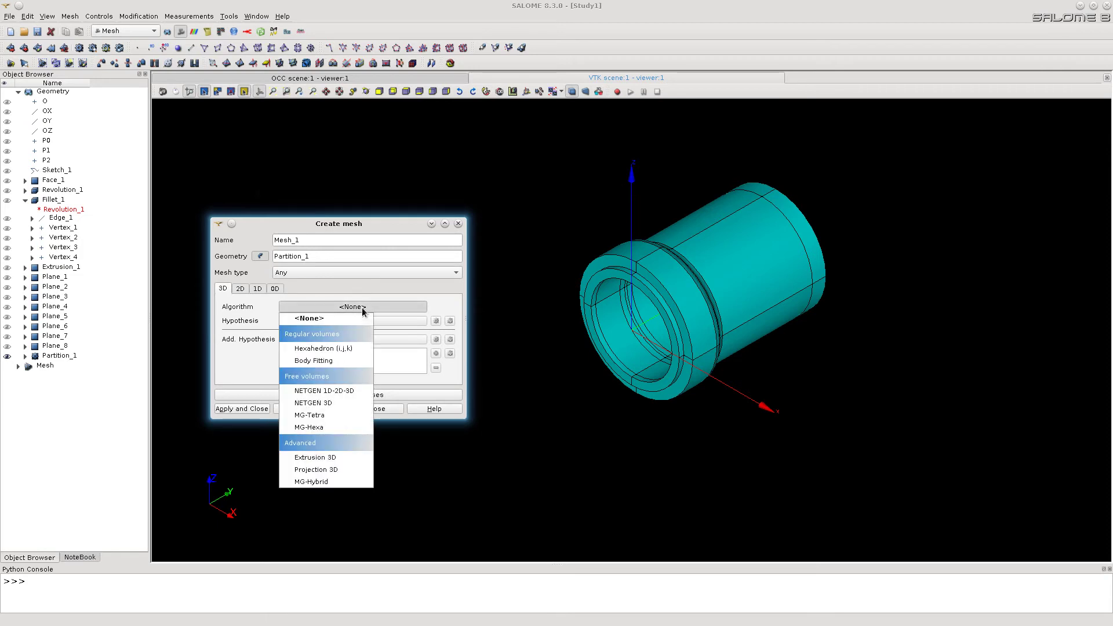
pyautogui.click(332, 347)
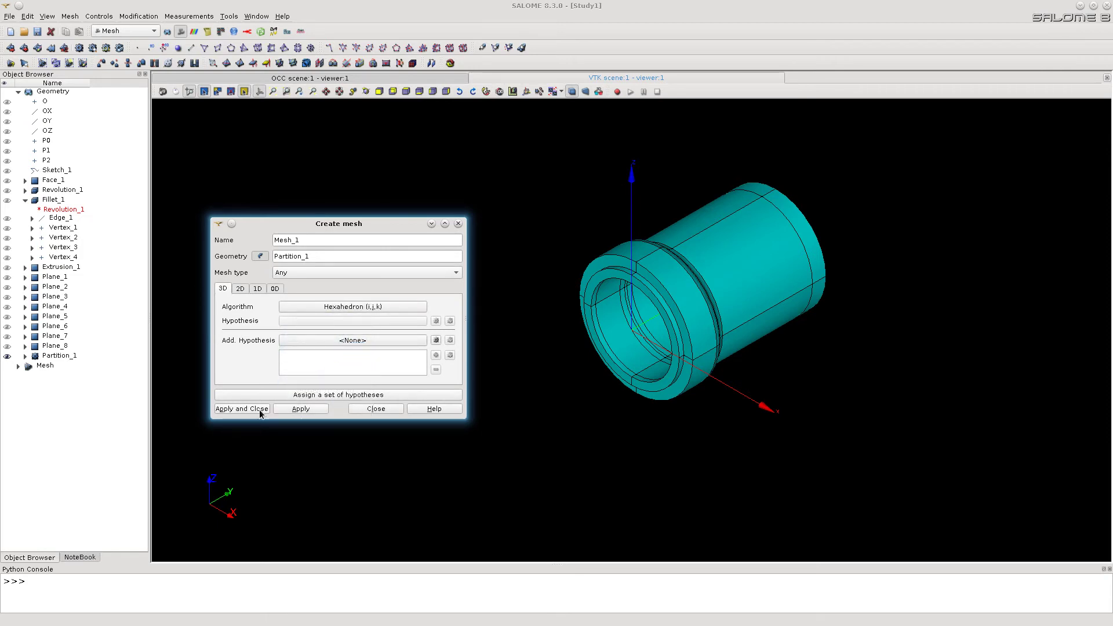
# - Create Mesh_1 and compute it, producing 51640 nodes and 48000 hexahedra
pyautogui.click(243, 408)
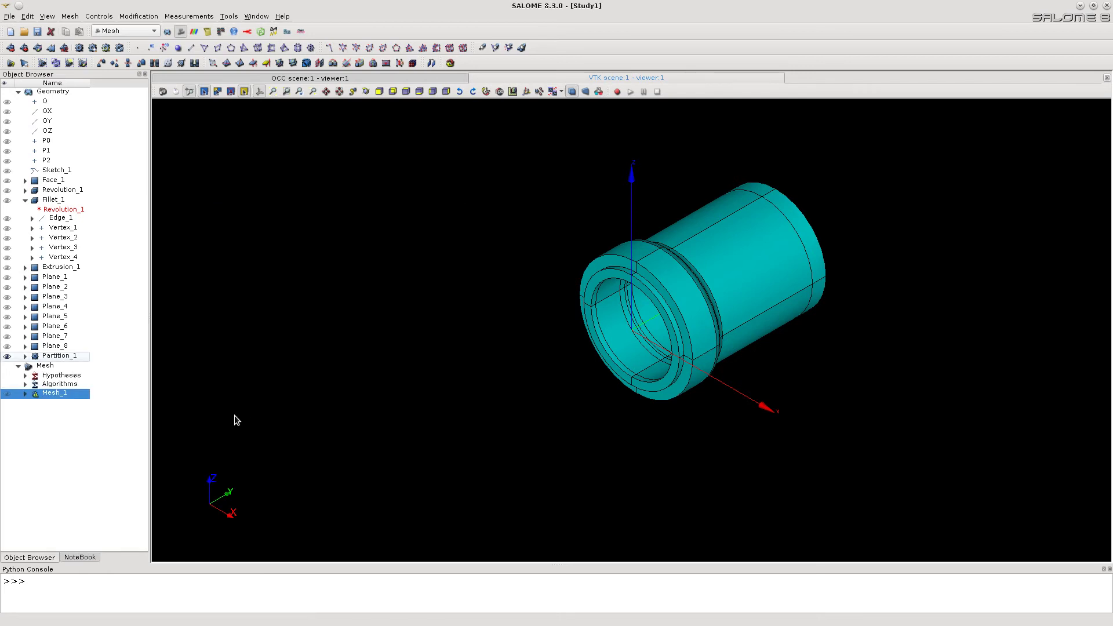
pyautogui.rightClick(46, 393)
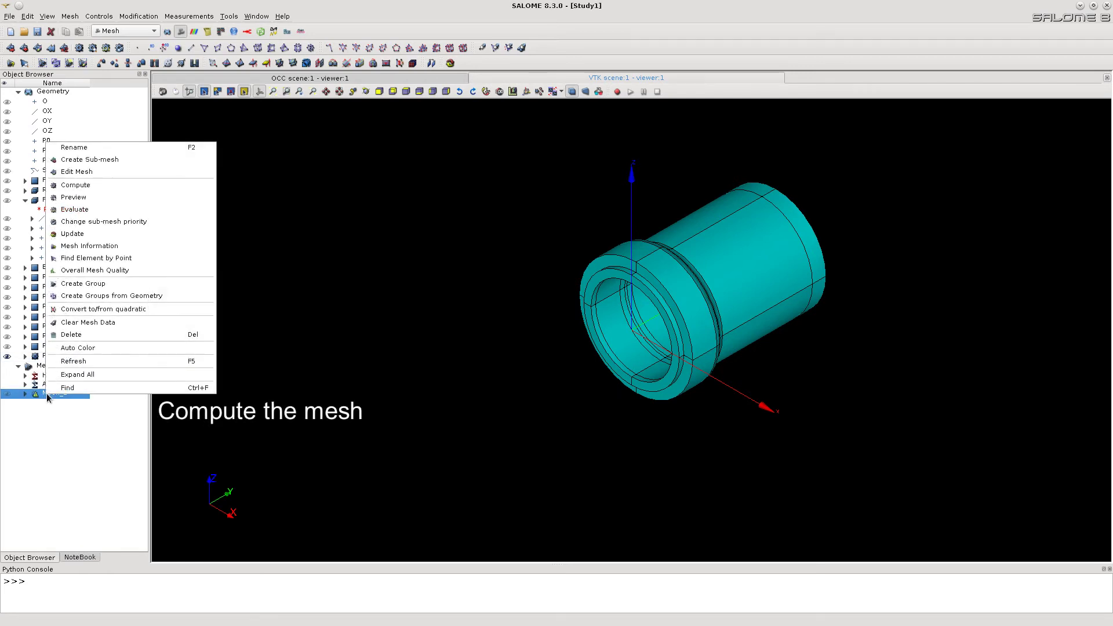
pyautogui.click(79, 186)
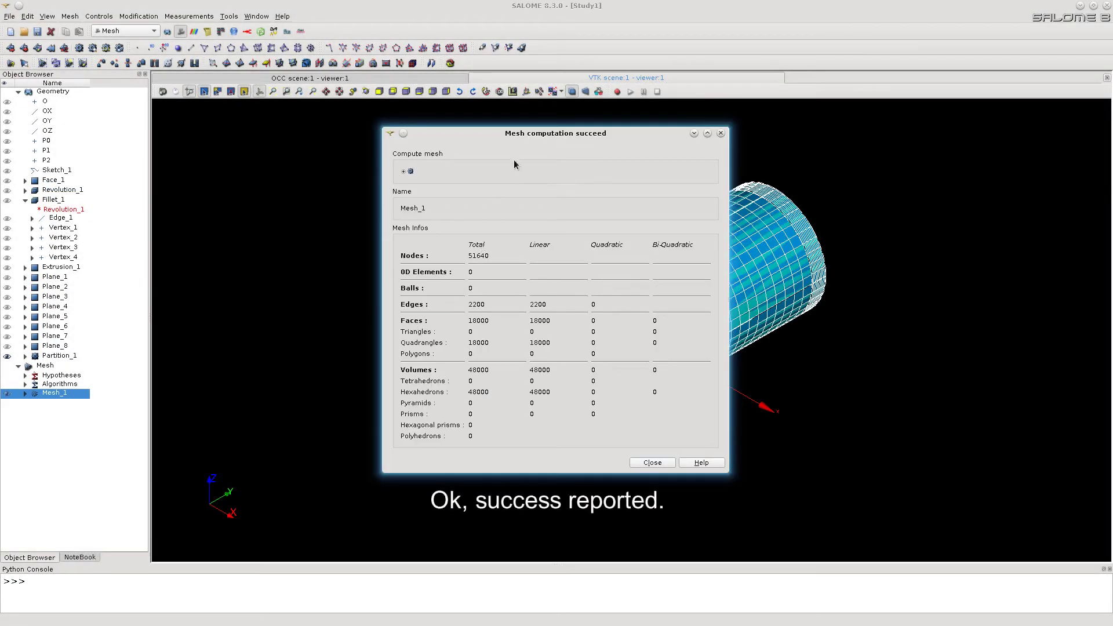
pyautogui.moveTo(530, 134); pyautogui.dragTo(337, 132)
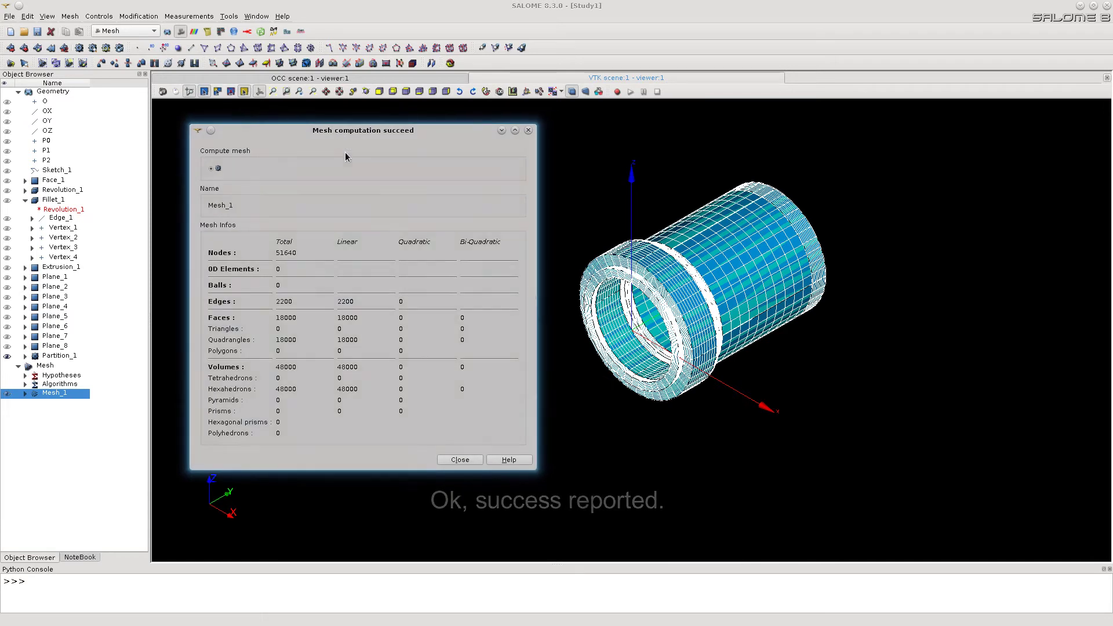
pyautogui.click(460, 460)
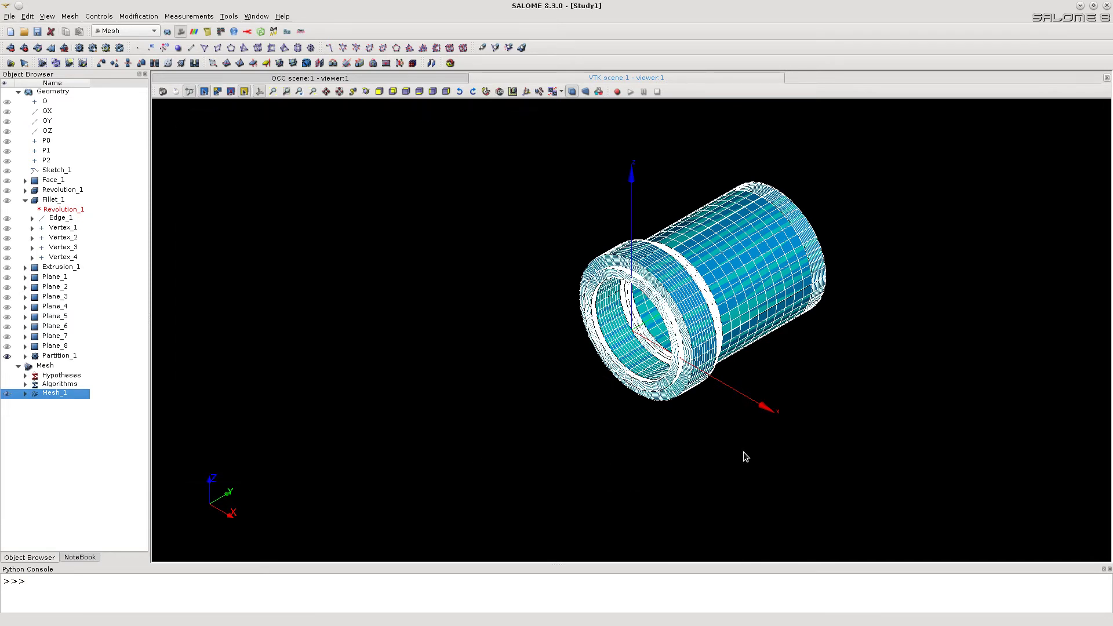
# - Show only Mesh_1 in the viewer, hiding the geometry
pyautogui.rightClick(46, 395)
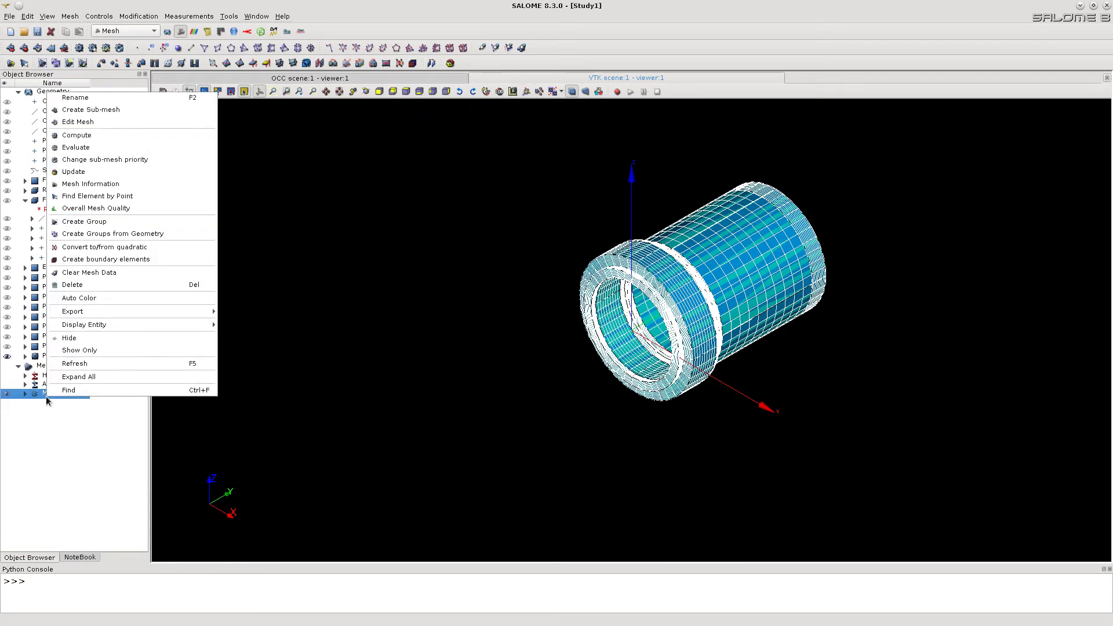
pyautogui.click(82, 350)
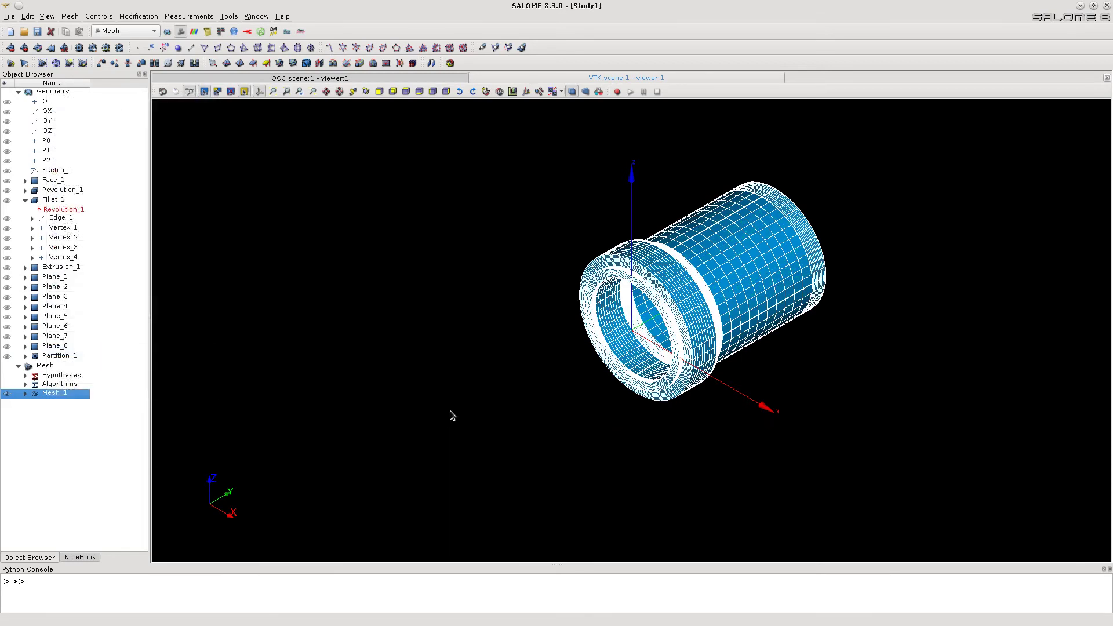
pyautogui.click(449, 410)
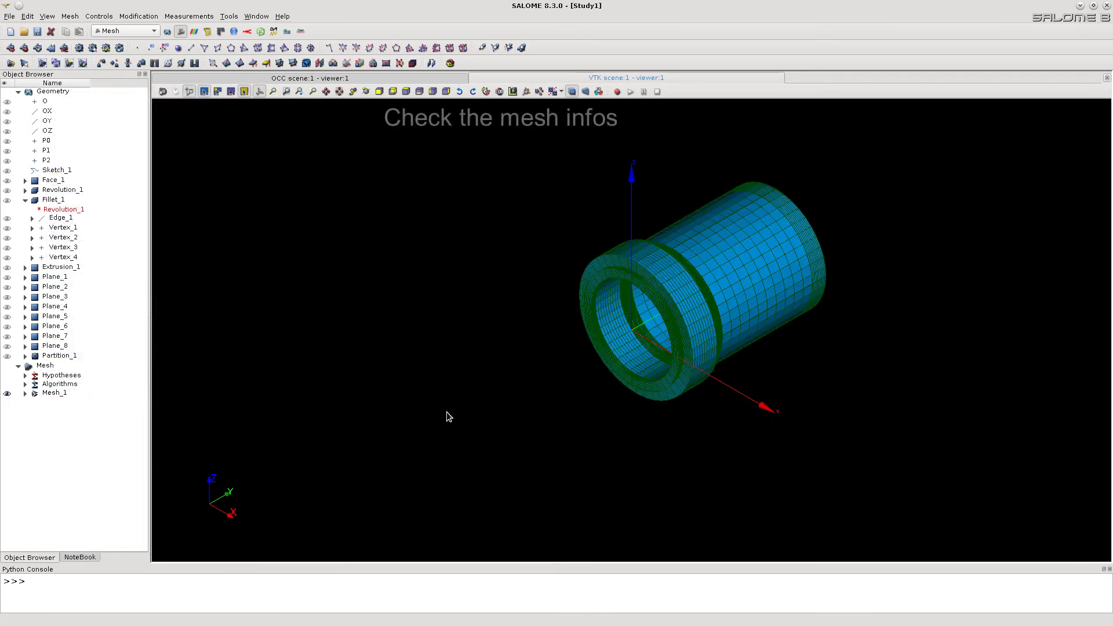
pyautogui.click(673, 309)
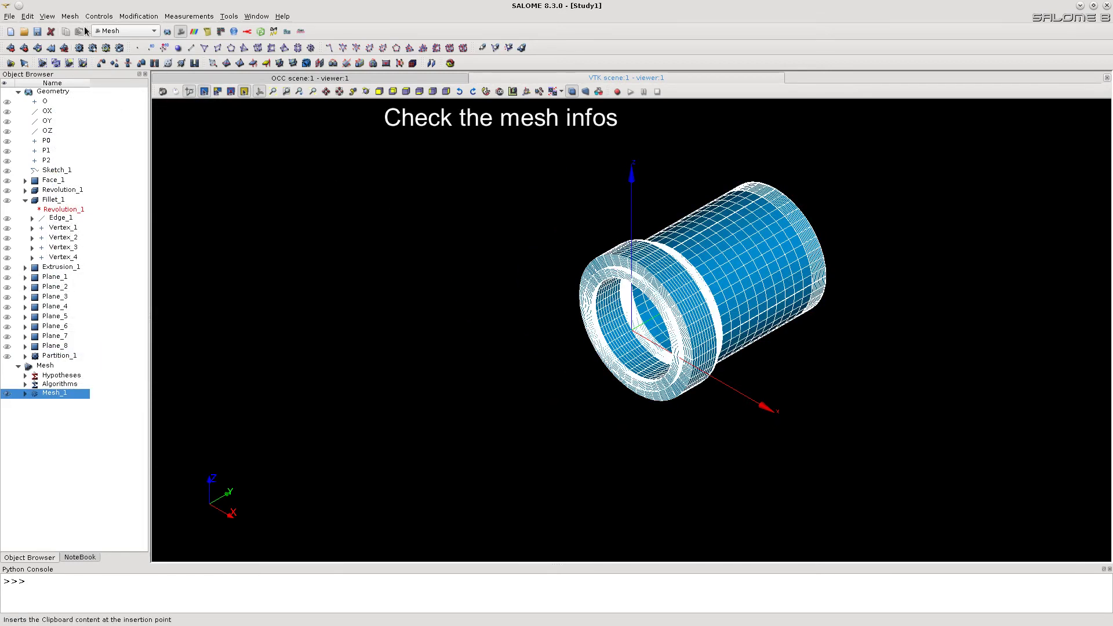
pyautogui.click(70, 16)
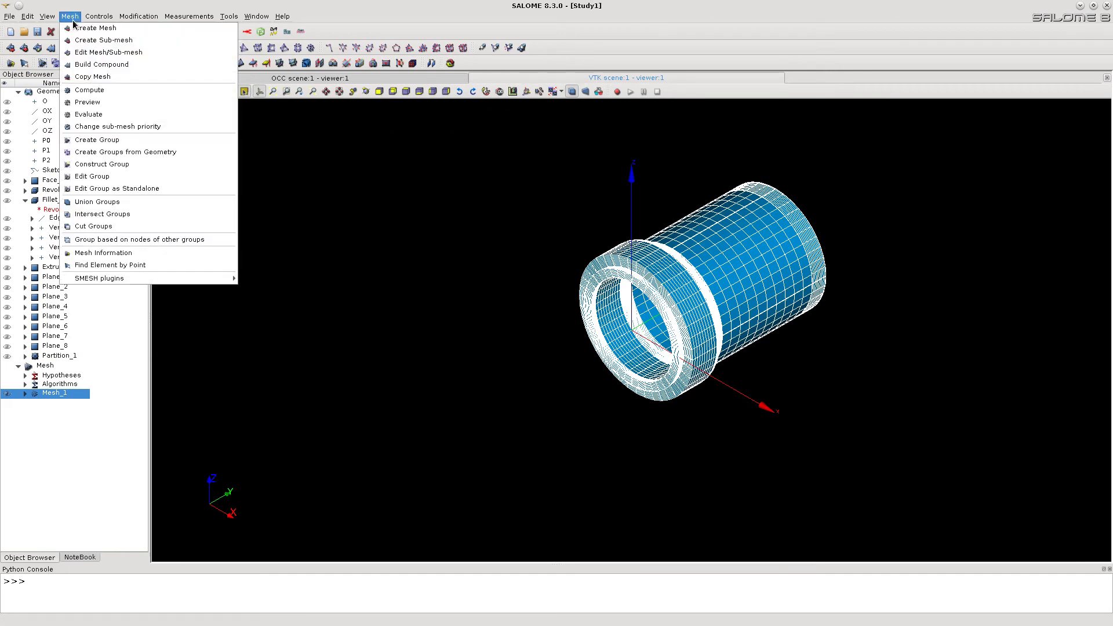
pyautogui.click(90, 252)
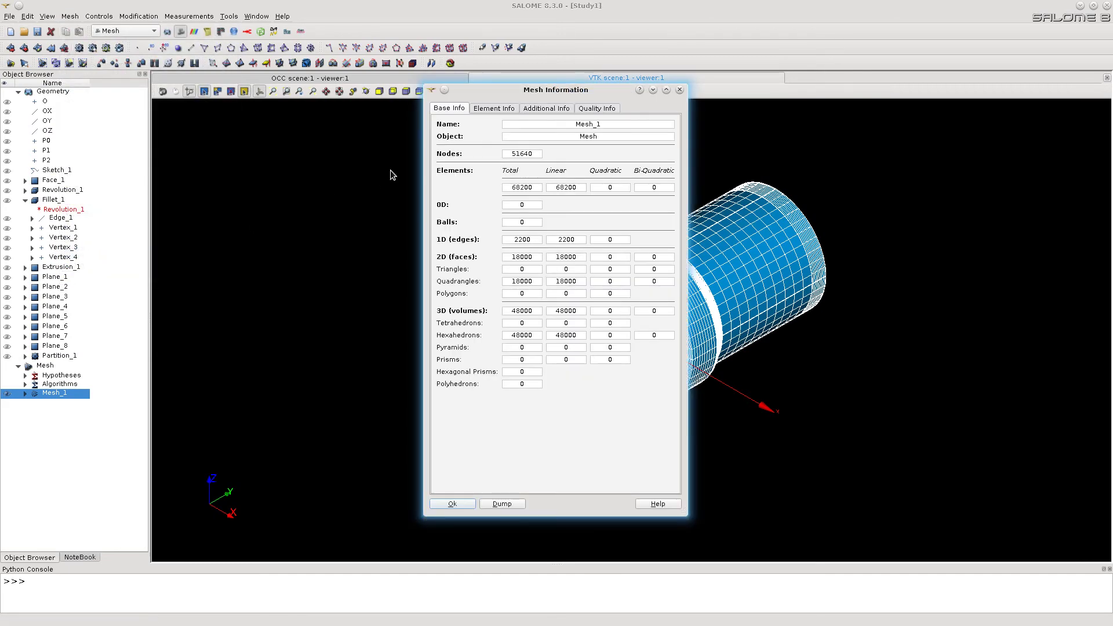
pyautogui.moveTo(536, 94); pyautogui.dragTo(291, 124)
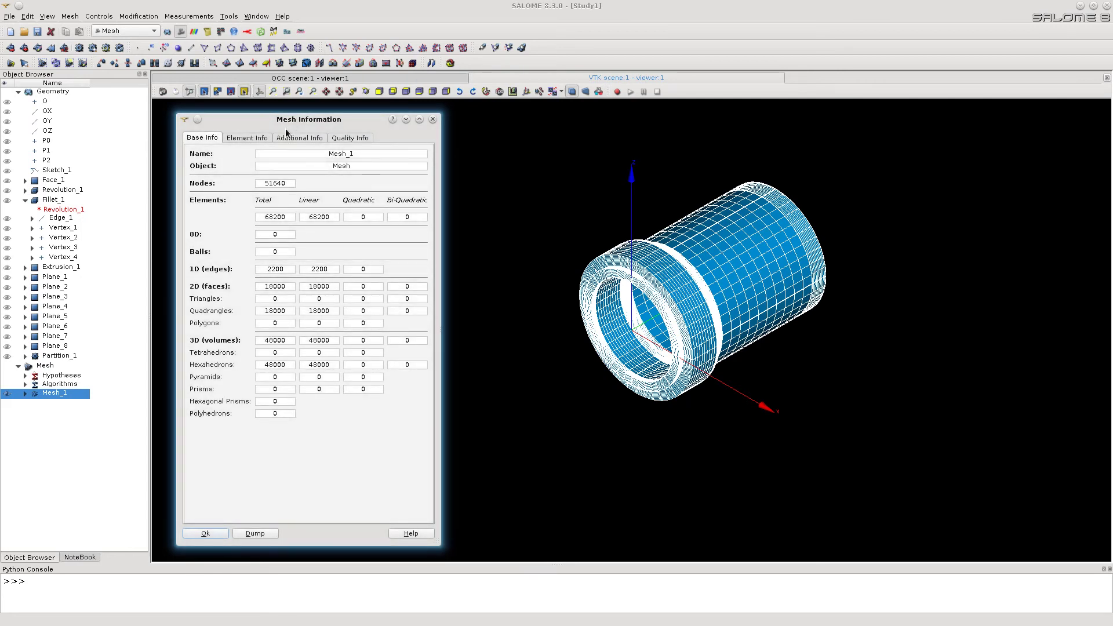
pyautogui.click(250, 139)
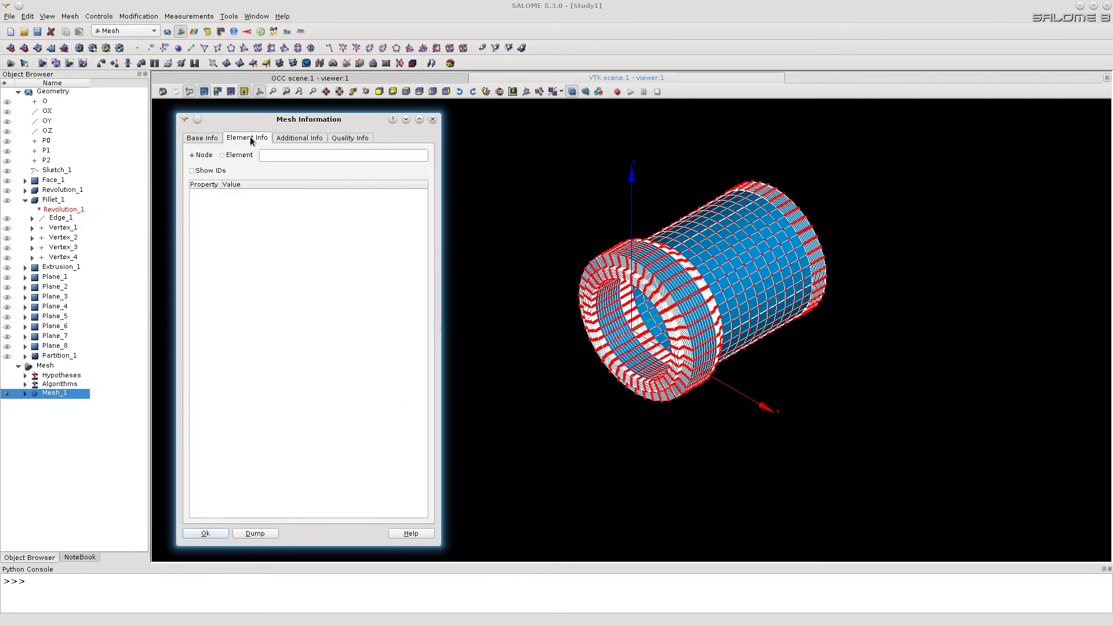
pyautogui.click(298, 138)
pyautogui.click(344, 138)
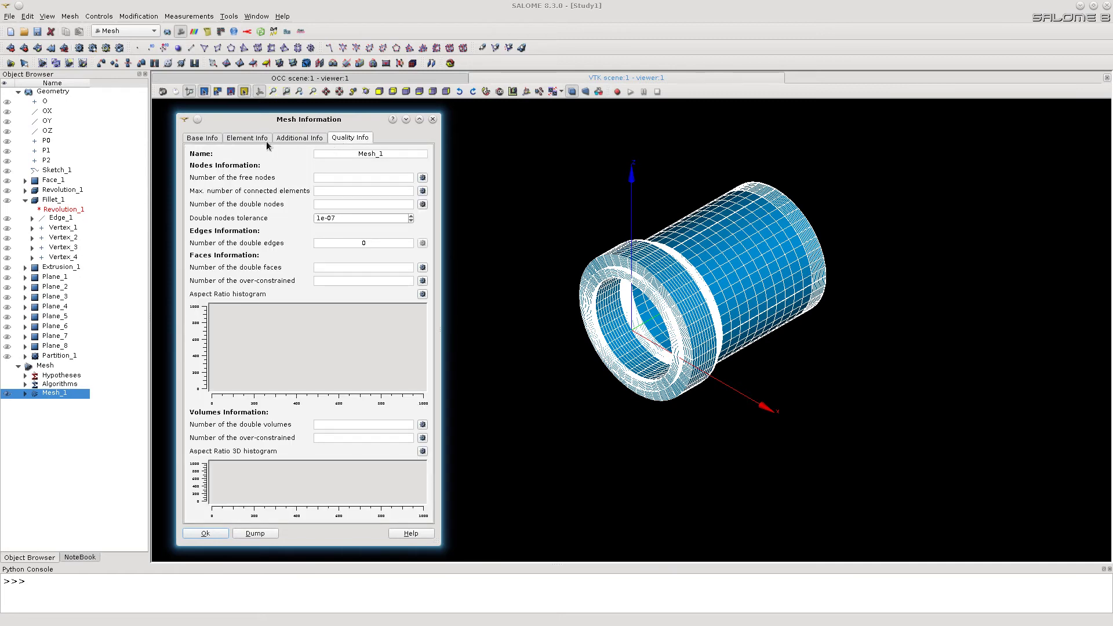
pyautogui.click(195, 139)
pyautogui.click(210, 532)
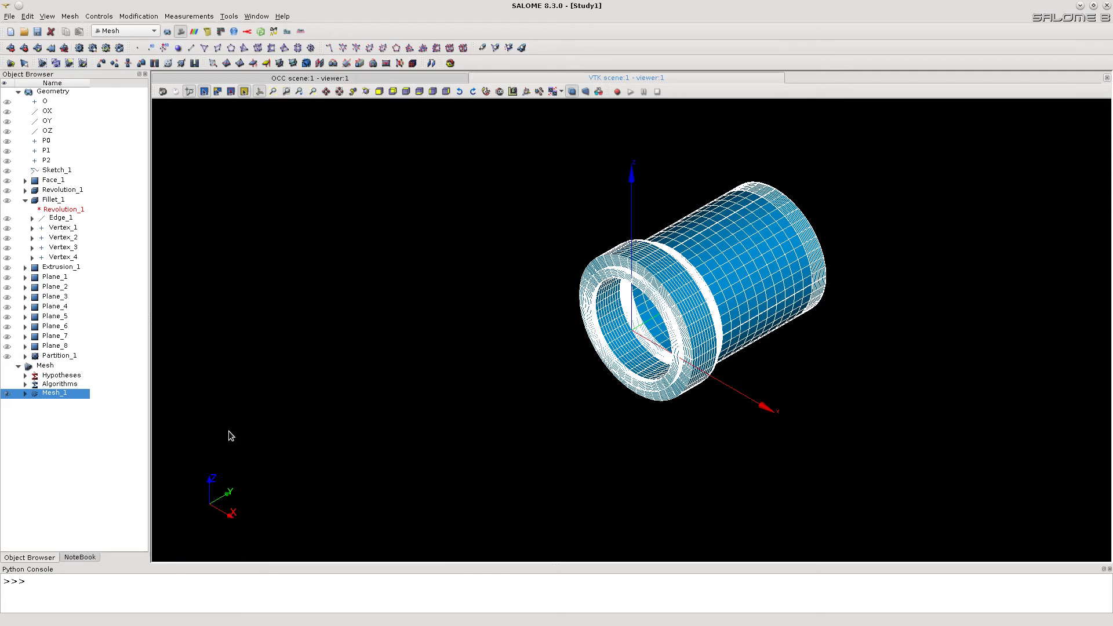
pyautogui.click(99, 18)
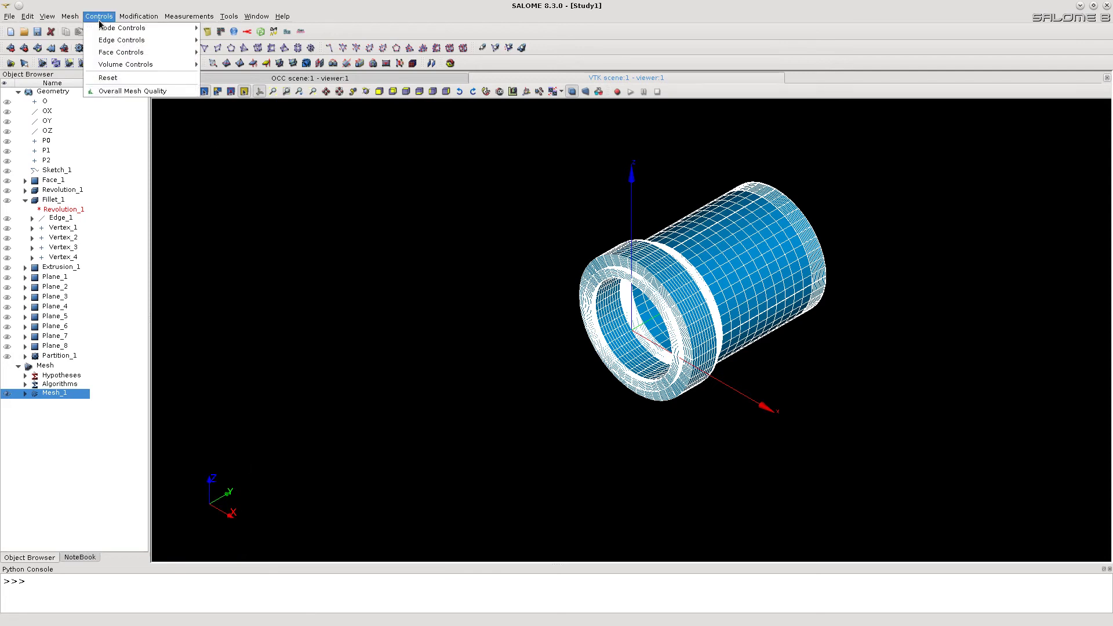
pyautogui.click(122, 90)
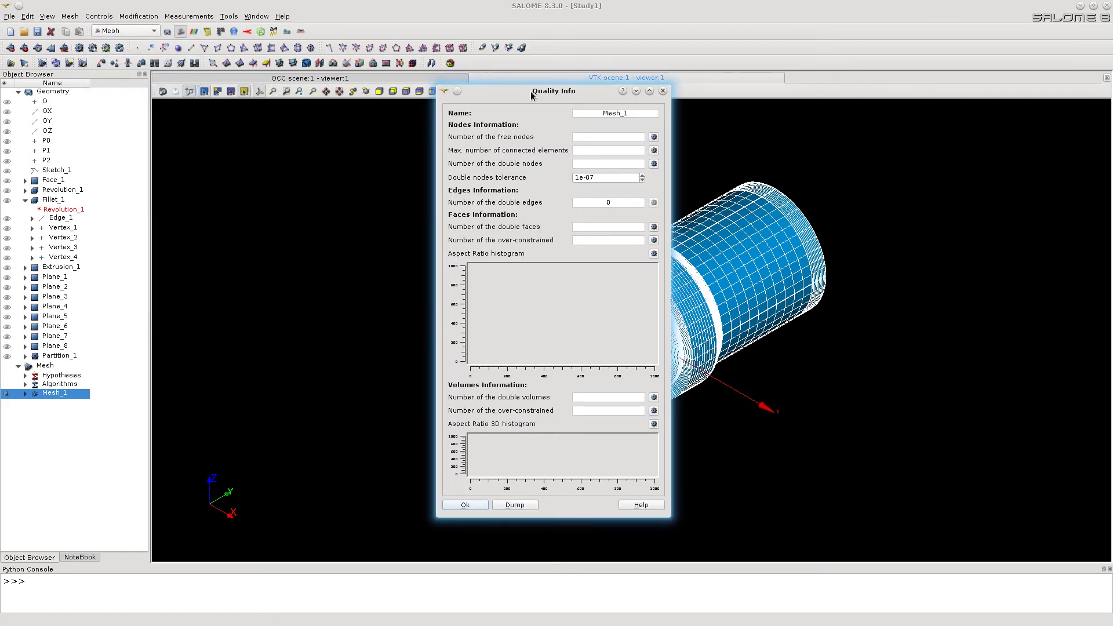
pyautogui.moveTo(537, 91); pyautogui.dragTo(301, 123)
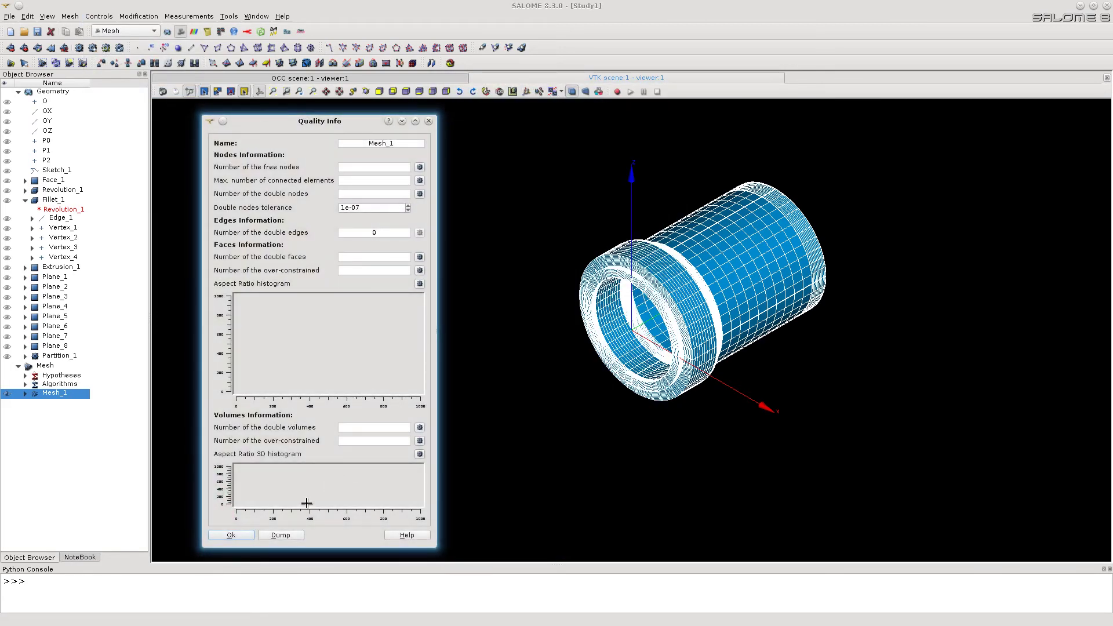
# - Add an absolute clipping plane on Mesh_1 with live preview enabled
pyautogui.click(232, 535)
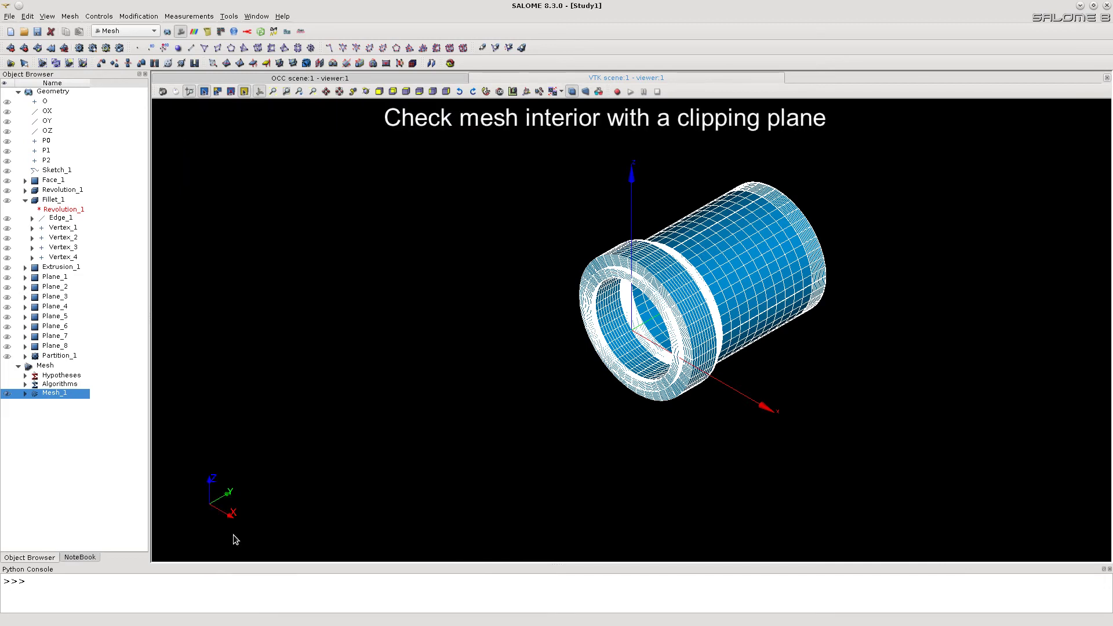
pyautogui.rightClick(664, 287)
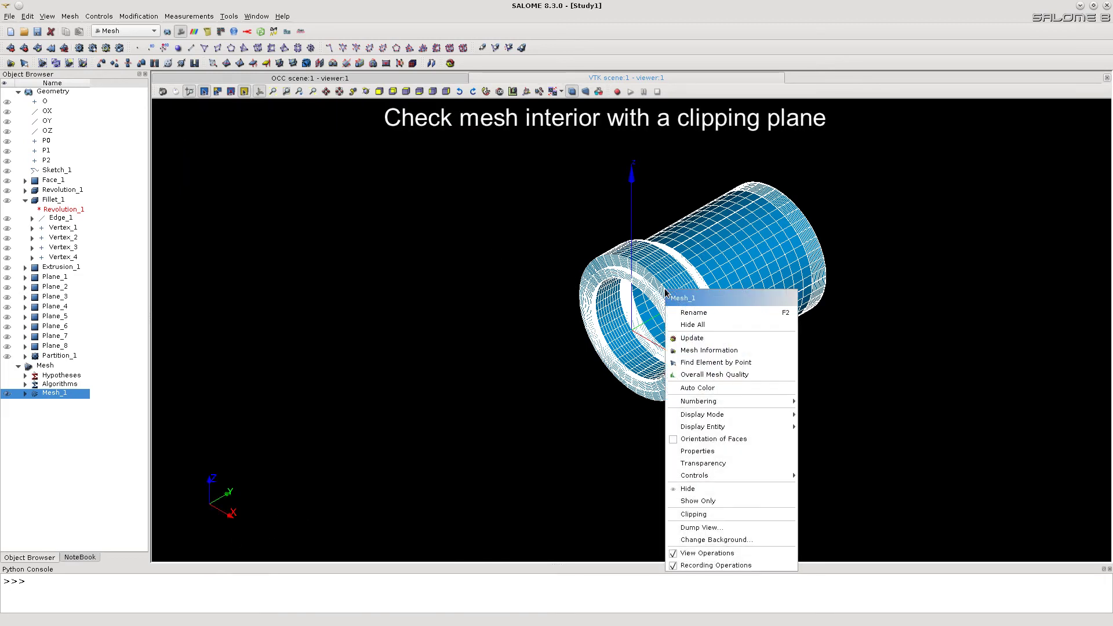
pyautogui.click(710, 515)
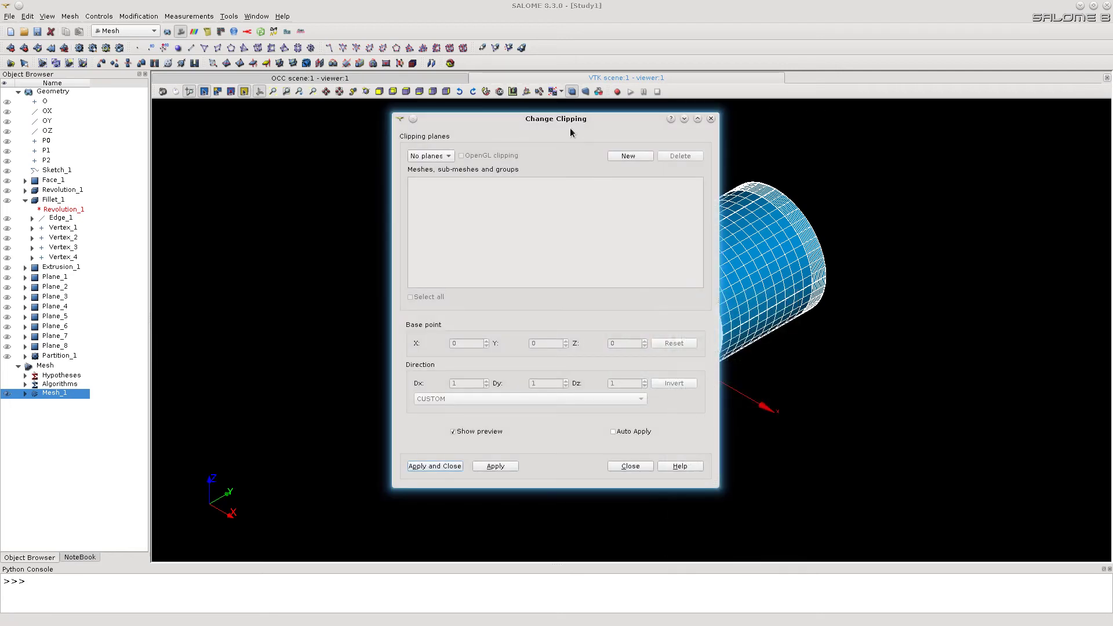
pyautogui.moveTo(569, 124); pyautogui.dragTo(343, 155)
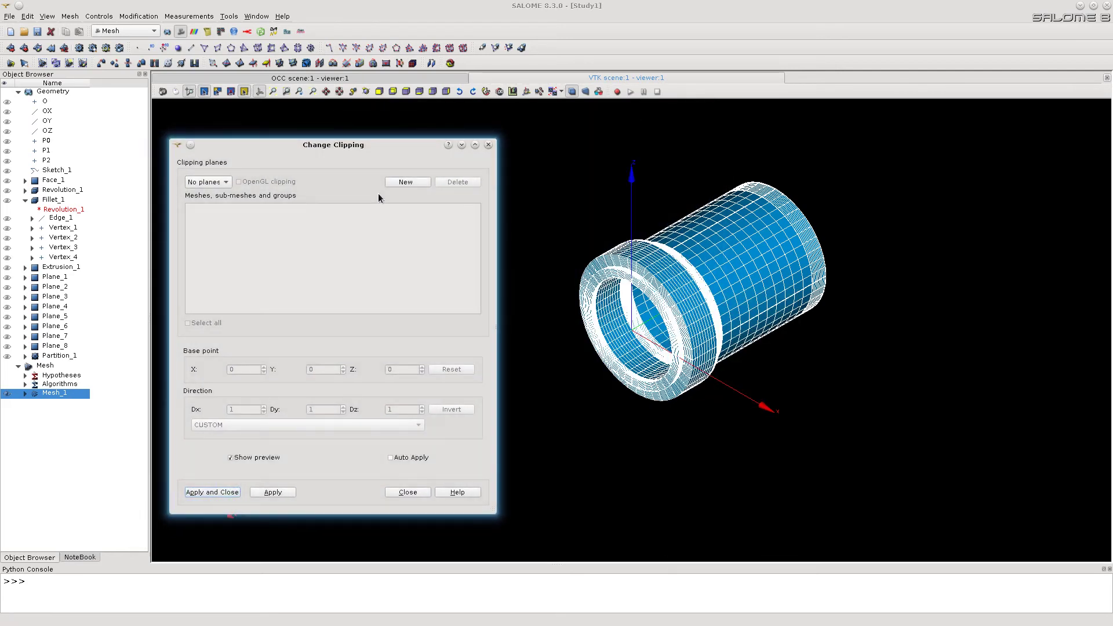
pyautogui.click(416, 182)
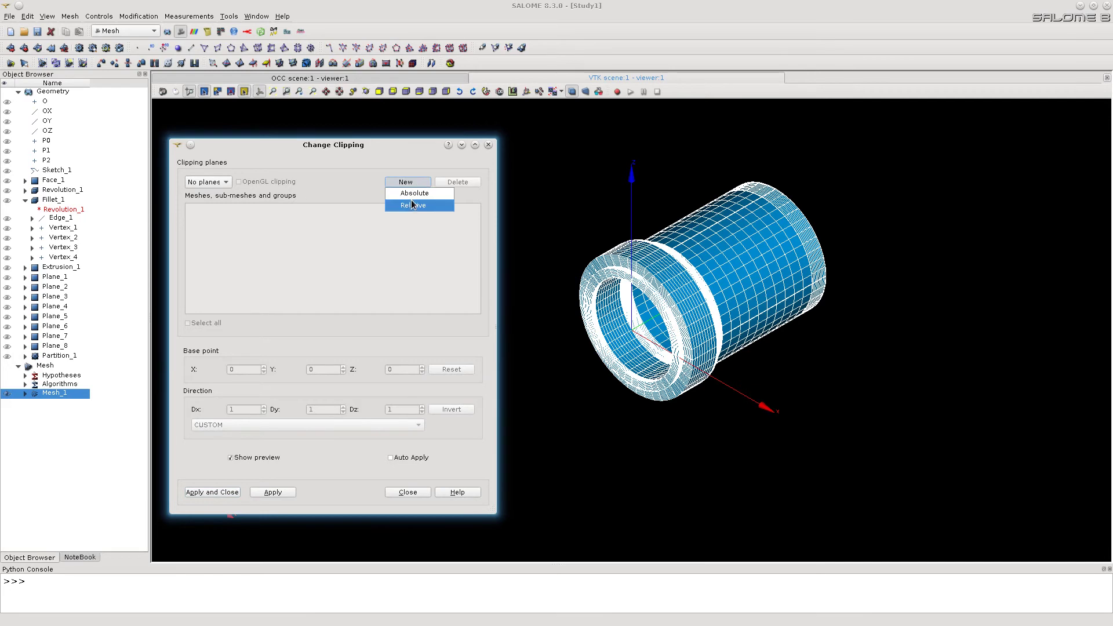
pyautogui.click(414, 194)
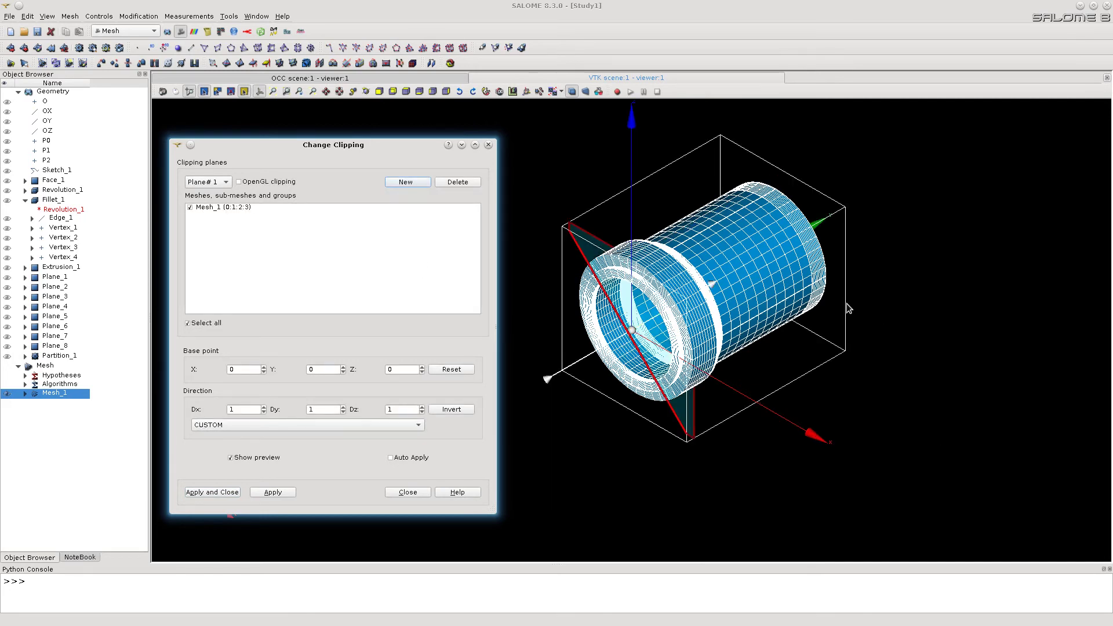
pyautogui.click(390, 457)
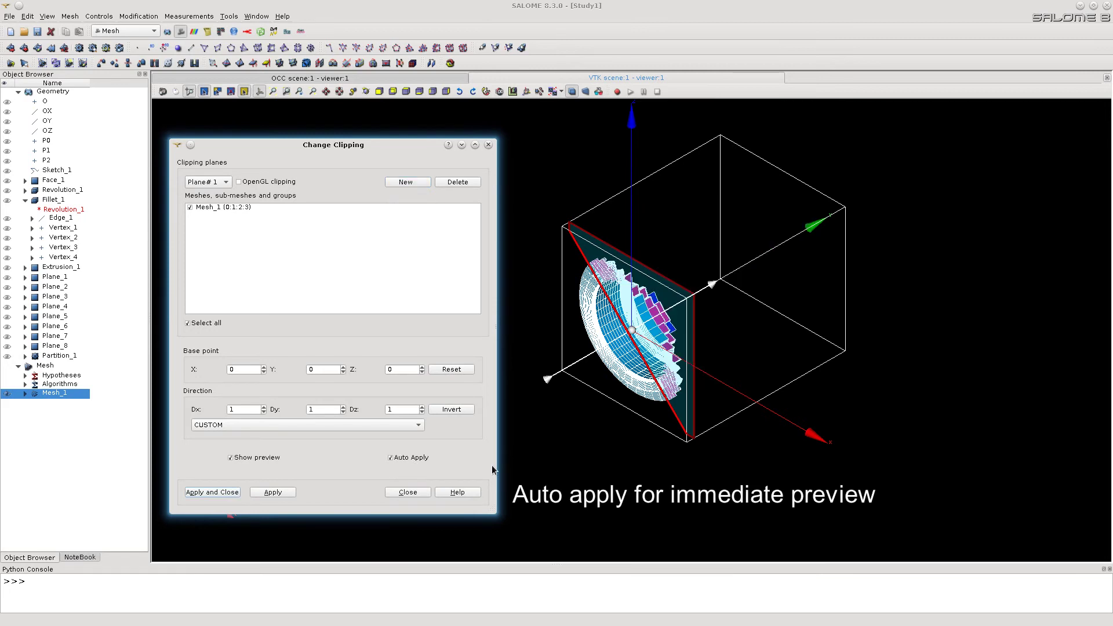
# - Tilt the clipping plane to direction 0.64, -0.28, 0.72 through the tube and apply it
pyautogui.keyDown('ctrl'); pyautogui.moveTo(779, 339); pyautogui.dragTo(701, 369, button='right'); pyautogui.keyUp('ctrl')
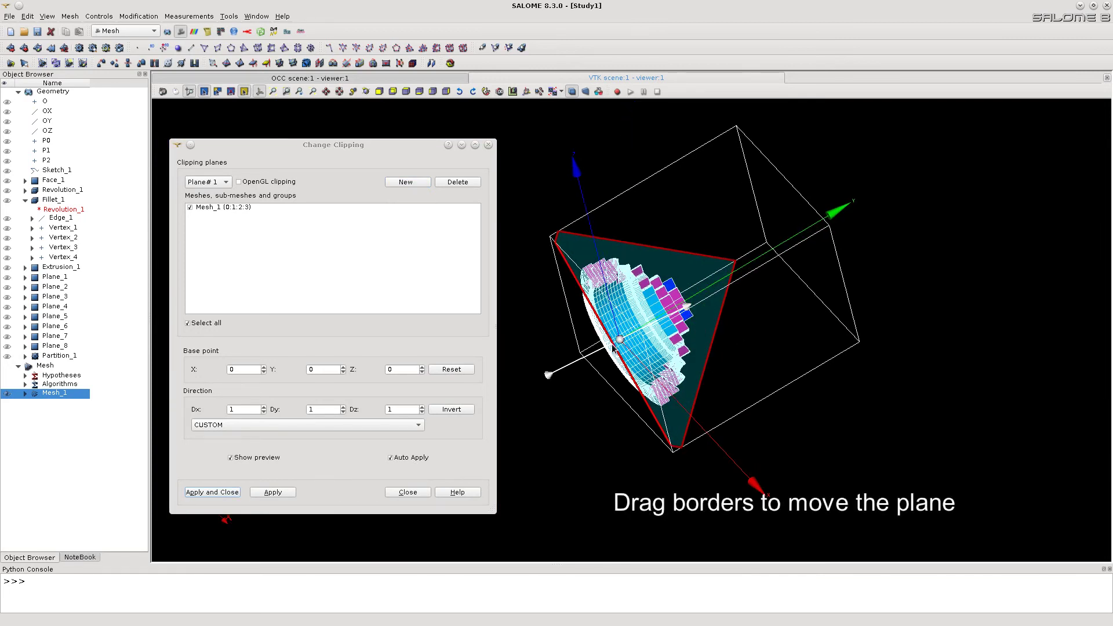
pyautogui.moveTo(613, 347); pyautogui.dragTo(659, 330)
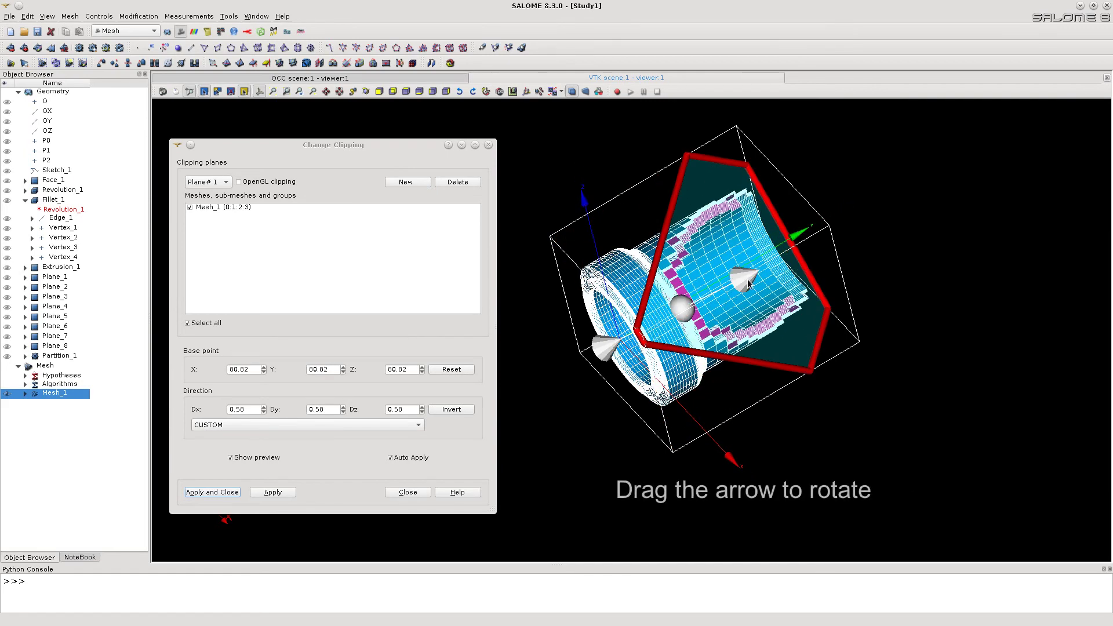
pyautogui.moveTo(746, 280); pyautogui.dragTo(965, 283)
pyautogui.moveTo(804, 234); pyautogui.dragTo(798, 310)
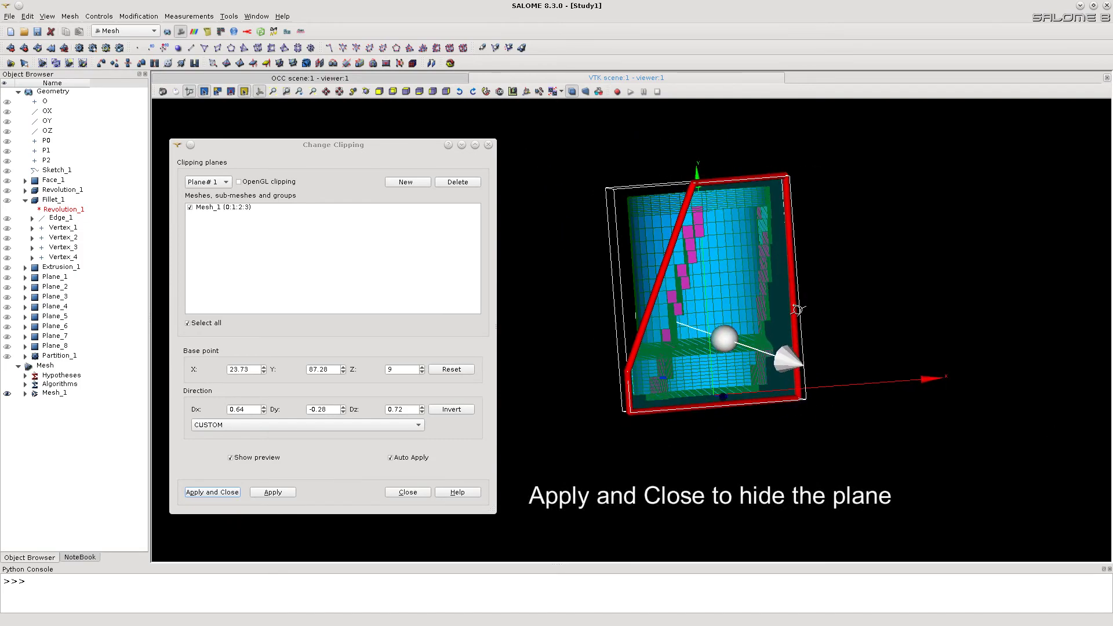
pyautogui.click(212, 492)
# - Reset the view and zoom onto the cut-open mesh
pyautogui.moveTo(217, 496); pyautogui.dragTo(689, 455)
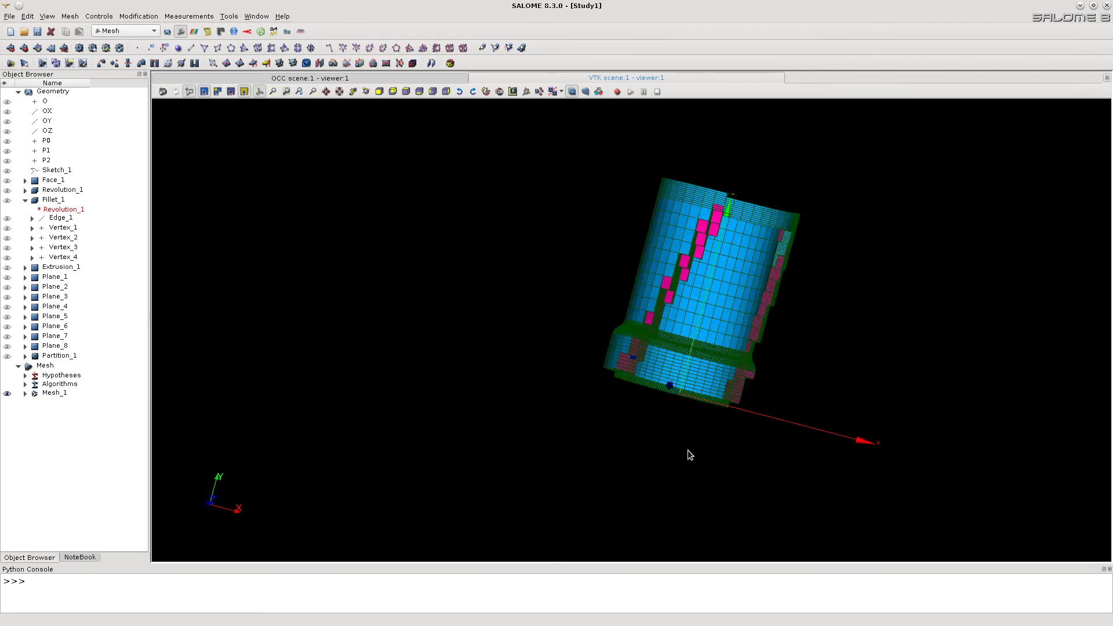
pyautogui.scroll(6, 683, 446)
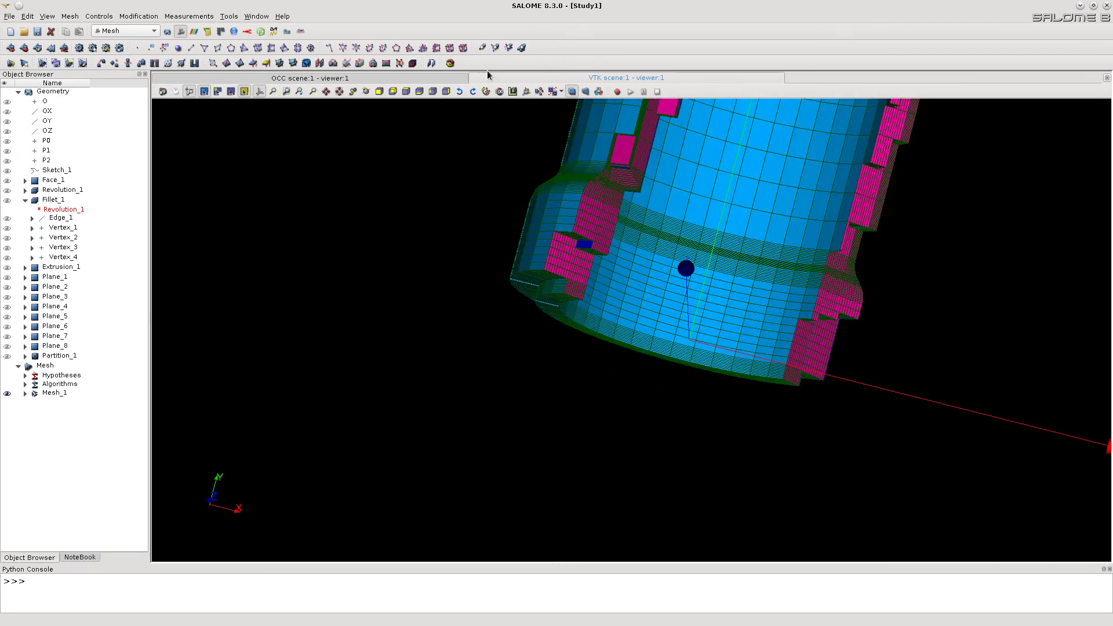
pyautogui.click(486, 91)
pyautogui.scroll(8, 707, 393)
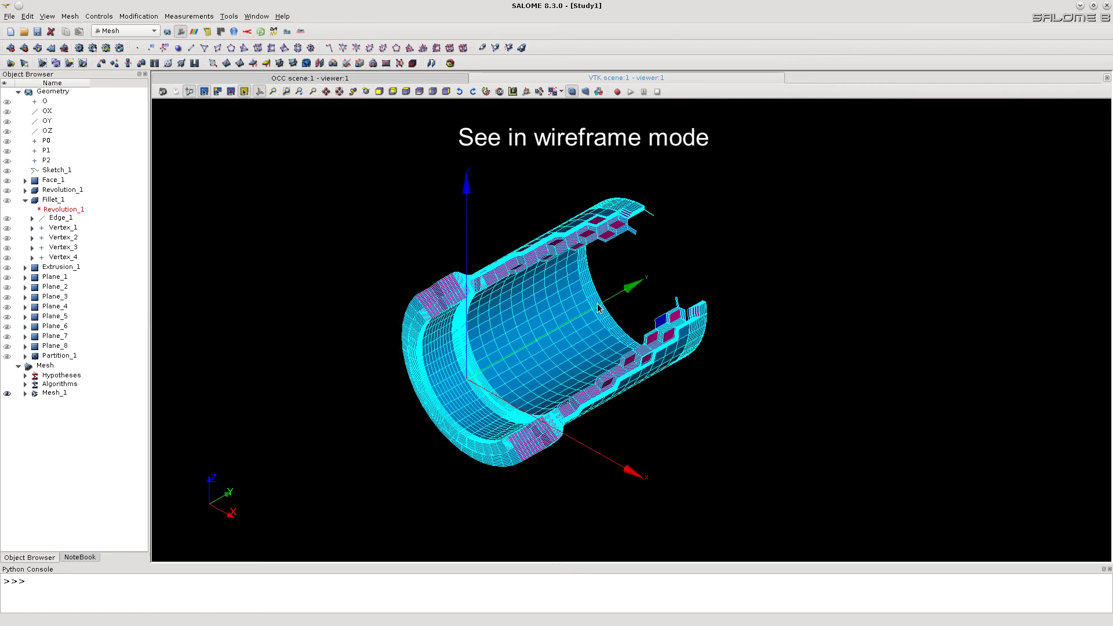
pyautogui.click(516, 281)
pyautogui.rightClick(515, 282)
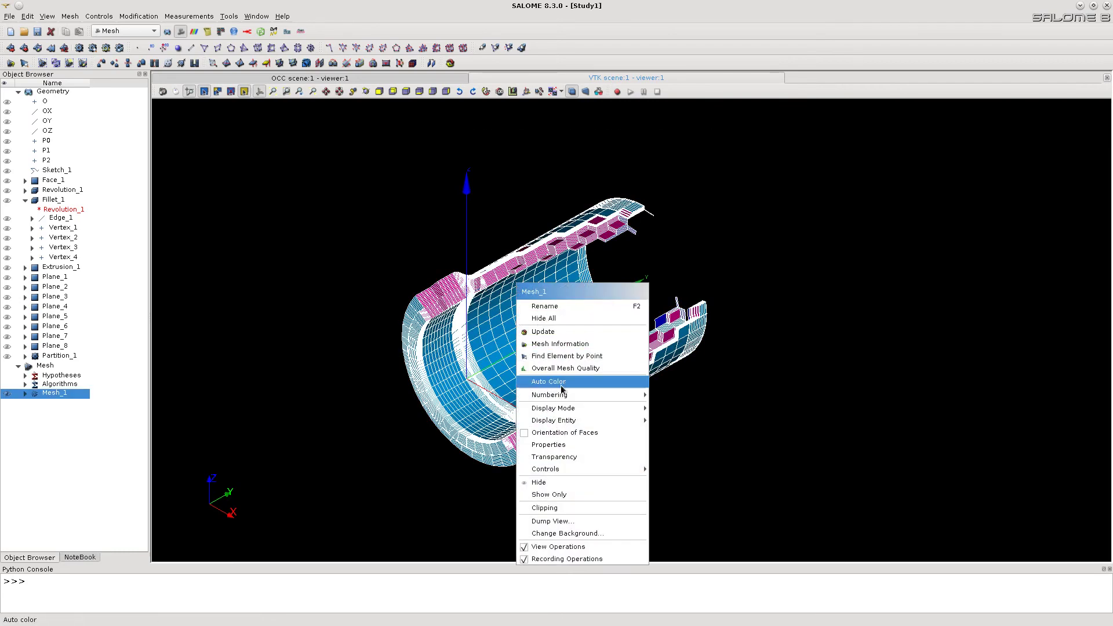
pyautogui.moveTo(564, 409)
pyautogui.click(713, 410)
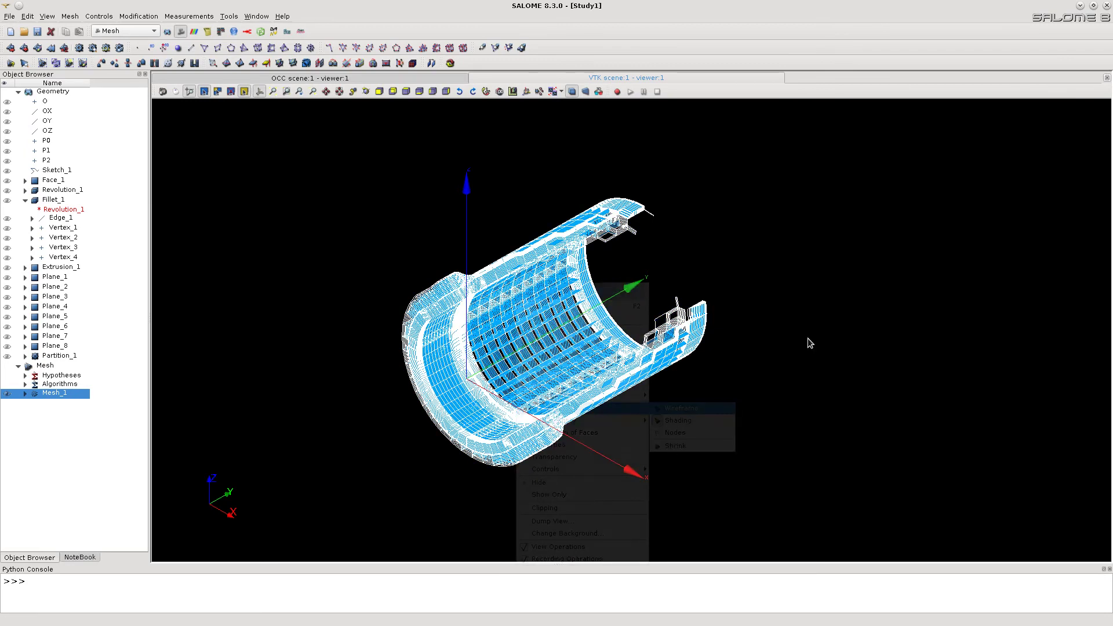
pyautogui.click(864, 246)
pyautogui.click(561, 281)
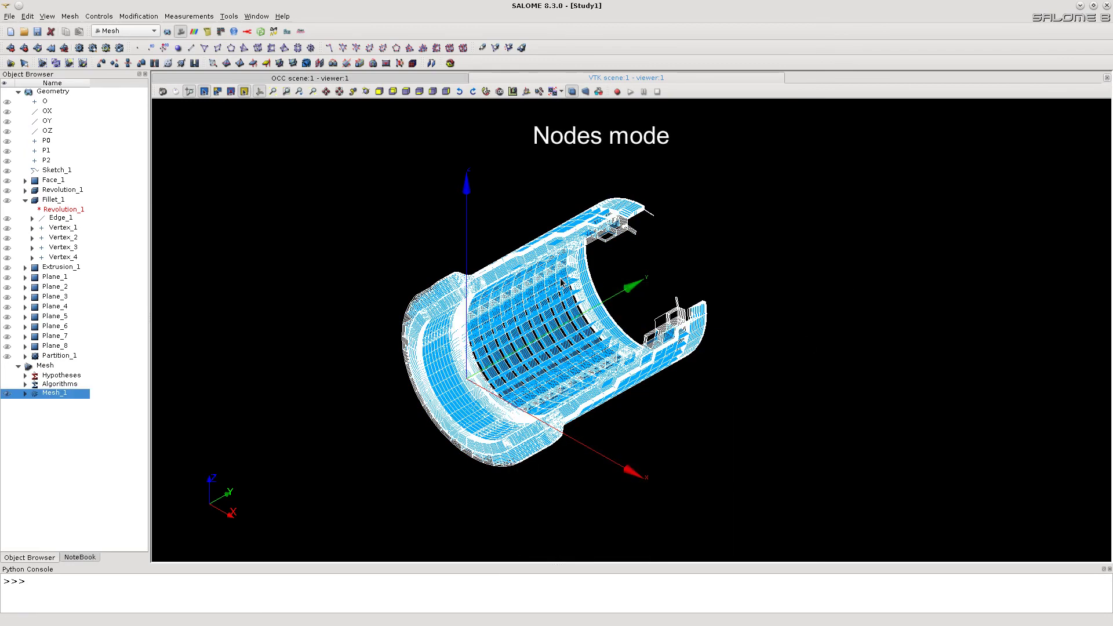
pyautogui.rightClick(561, 280)
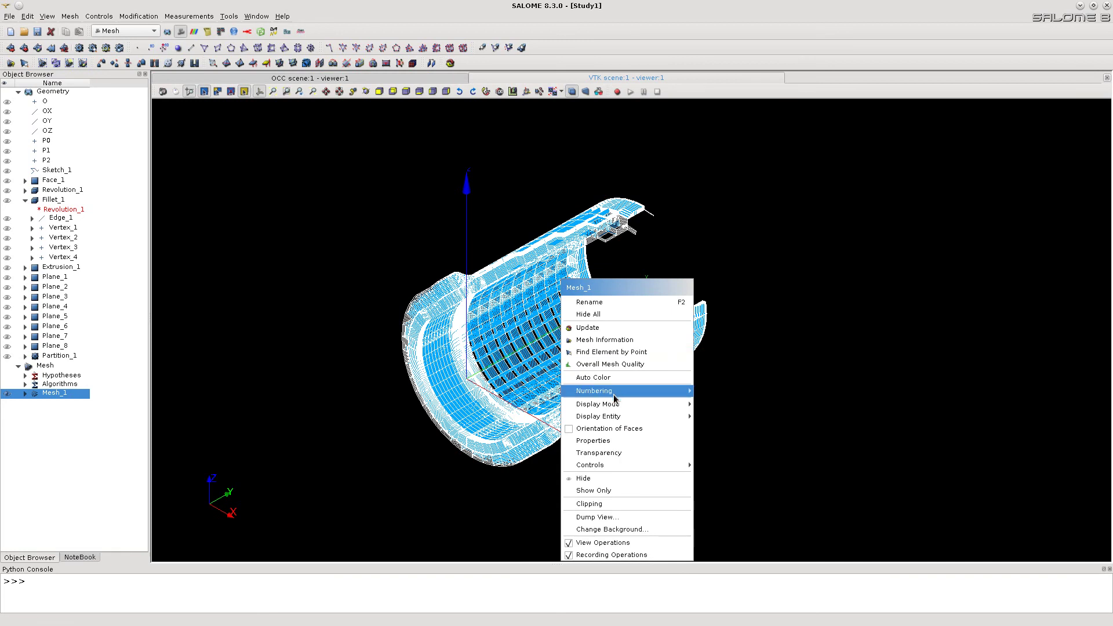
pyautogui.moveTo(614, 417)
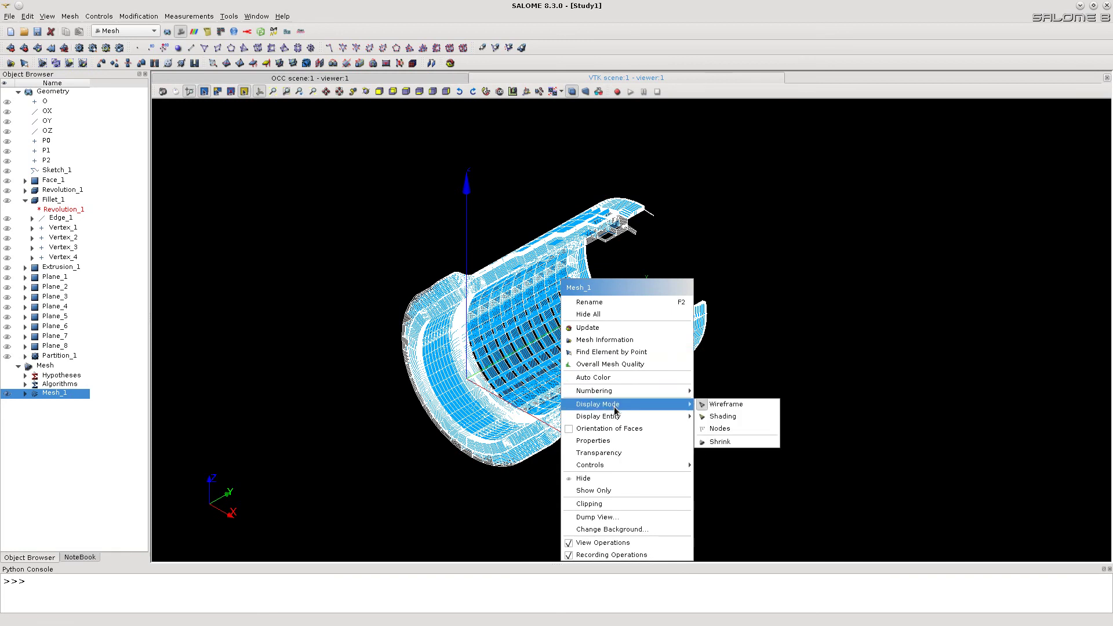
pyautogui.click(743, 429)
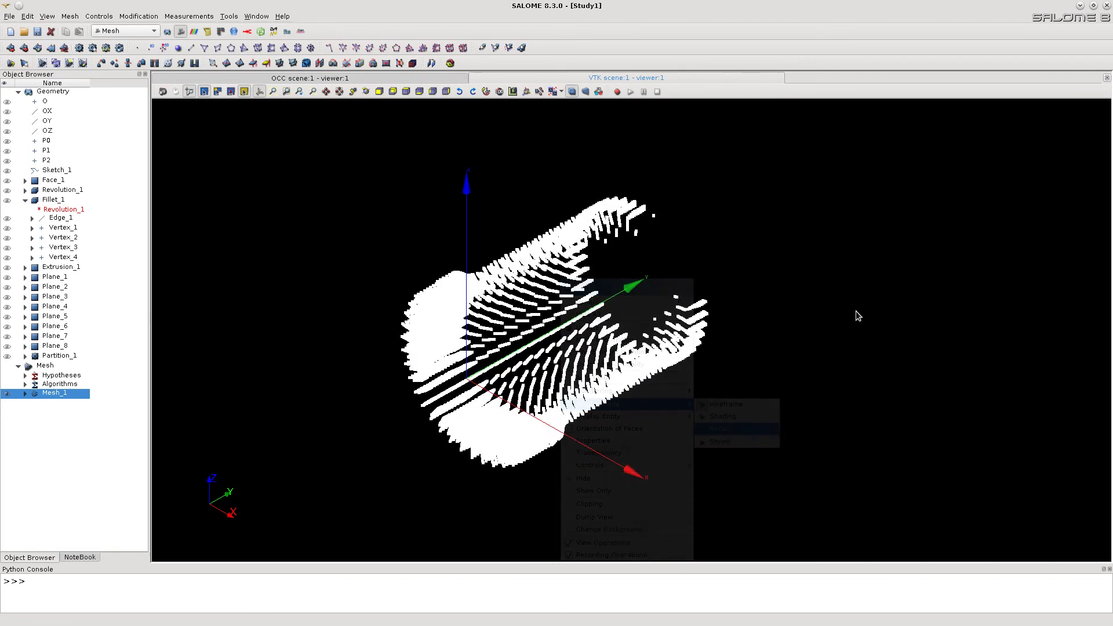
pyautogui.click(536, 279)
pyautogui.rightClick(535, 279)
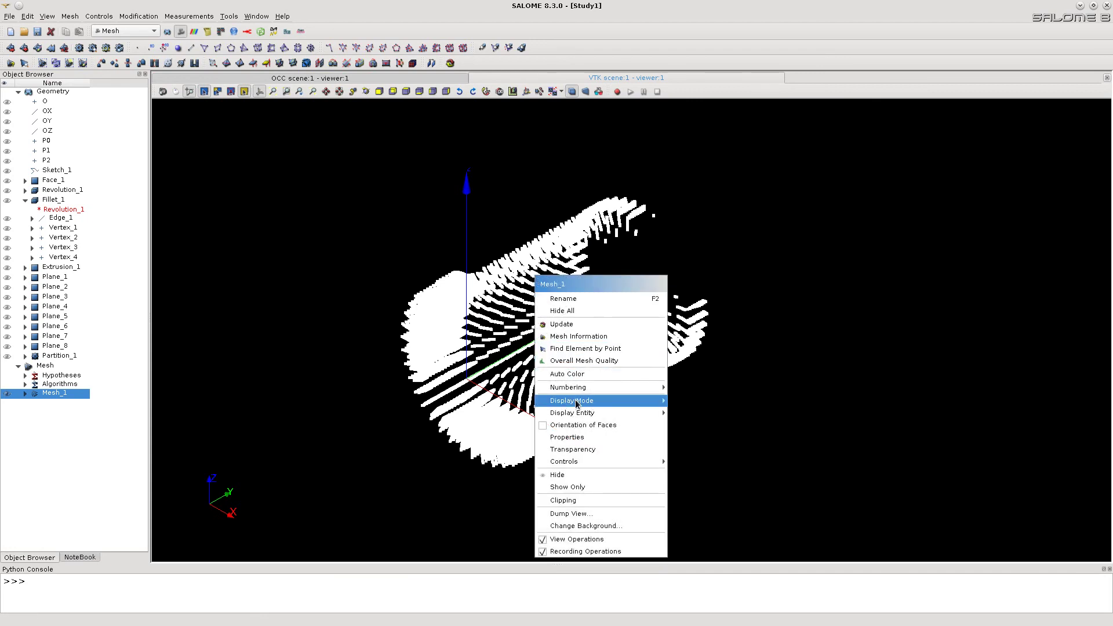
pyautogui.moveTo(576, 403)
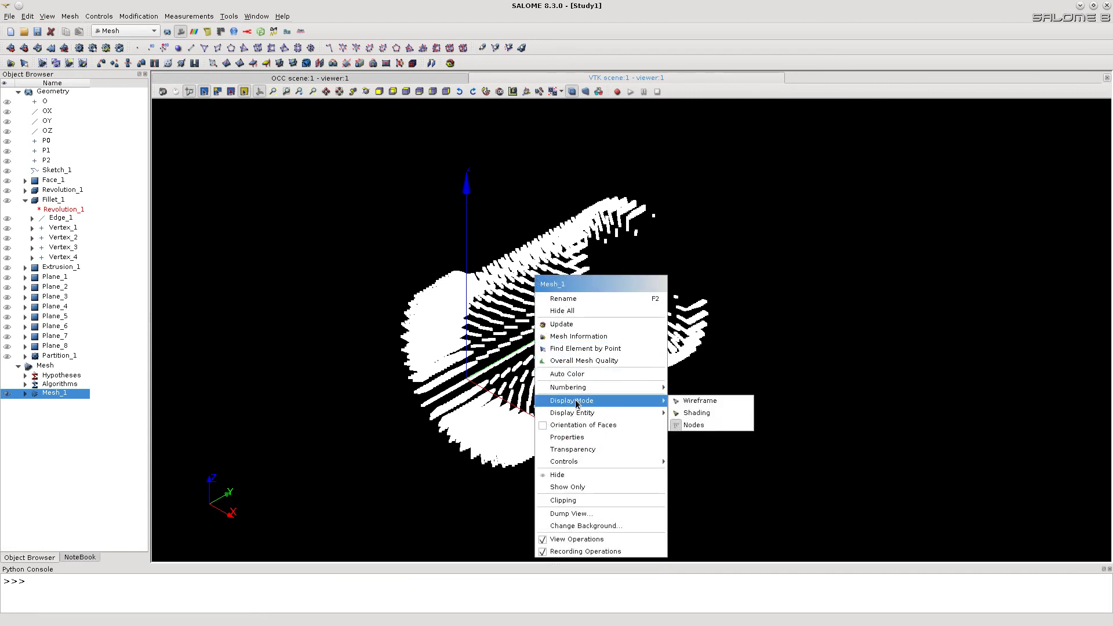
pyautogui.click(711, 411)
pyautogui.rightClick(533, 280)
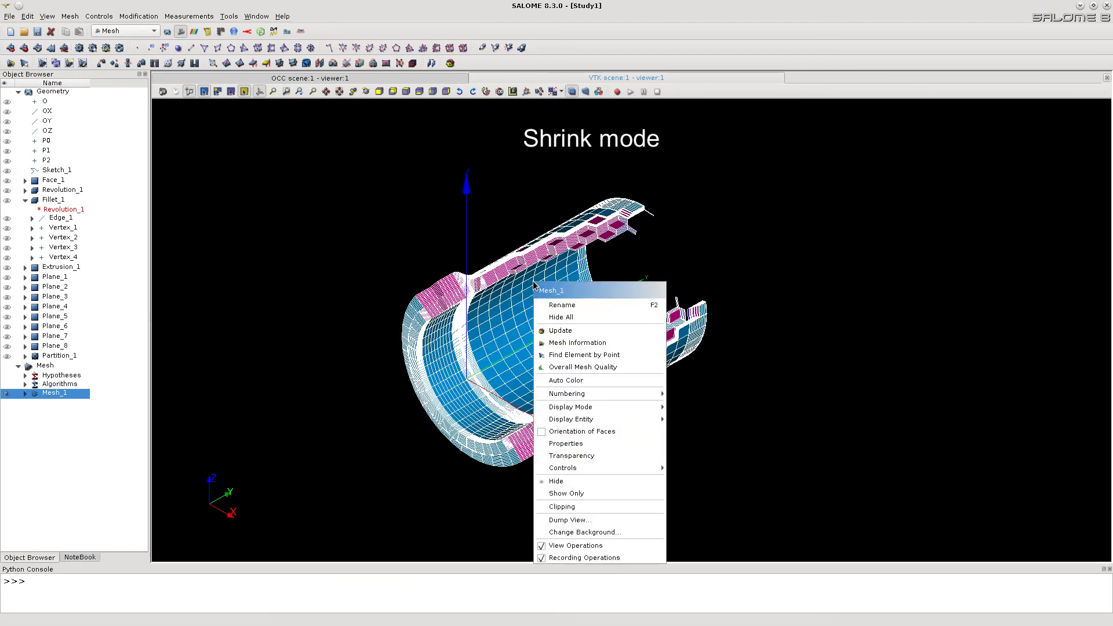
pyautogui.moveTo(600, 408)
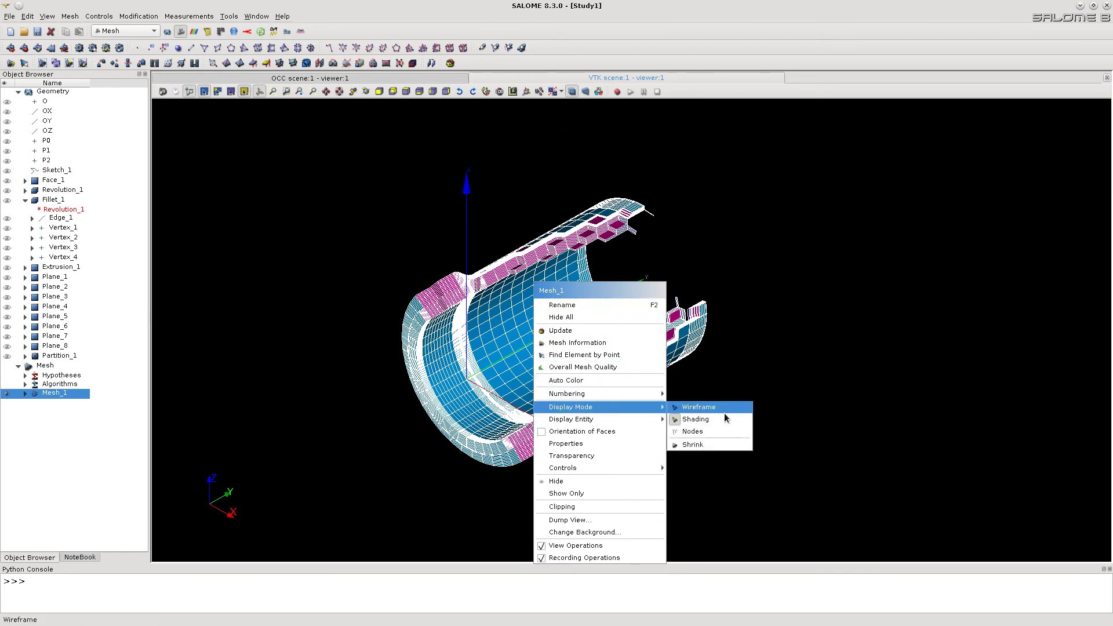
pyautogui.click(707, 443)
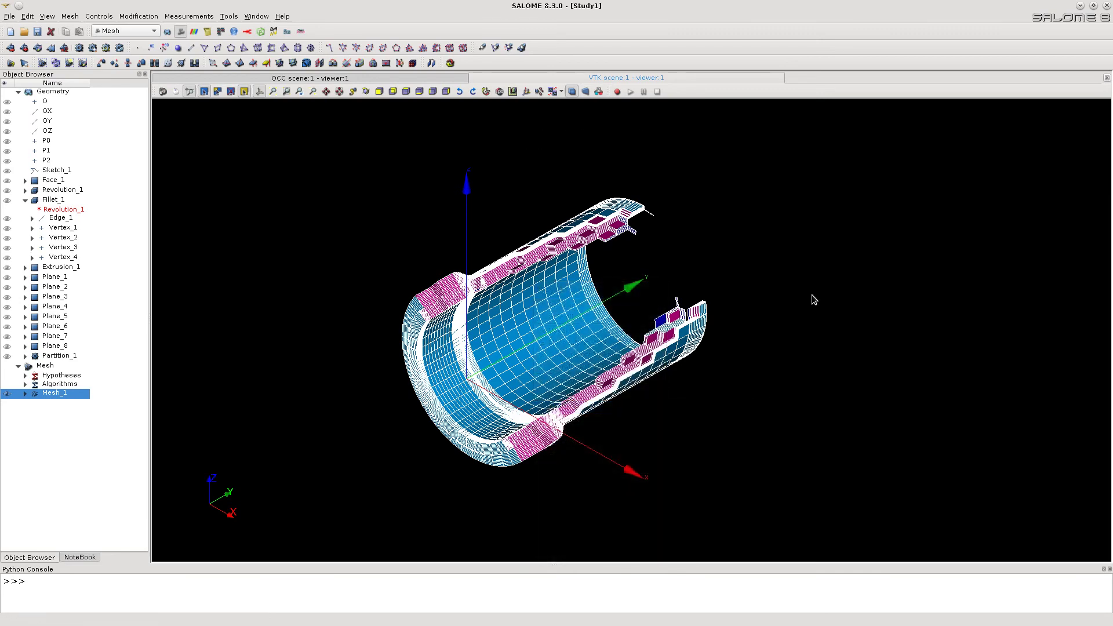
pyautogui.click(725, 237)
pyautogui.scroll(1, 687, 262)
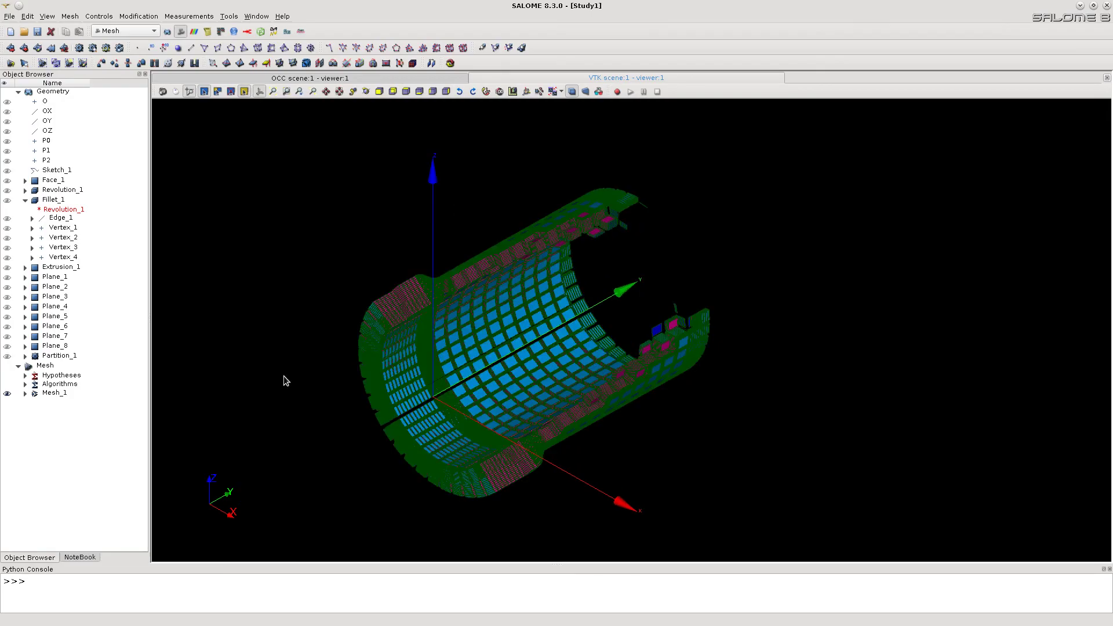
pyautogui.scroll(5, 460, 389)
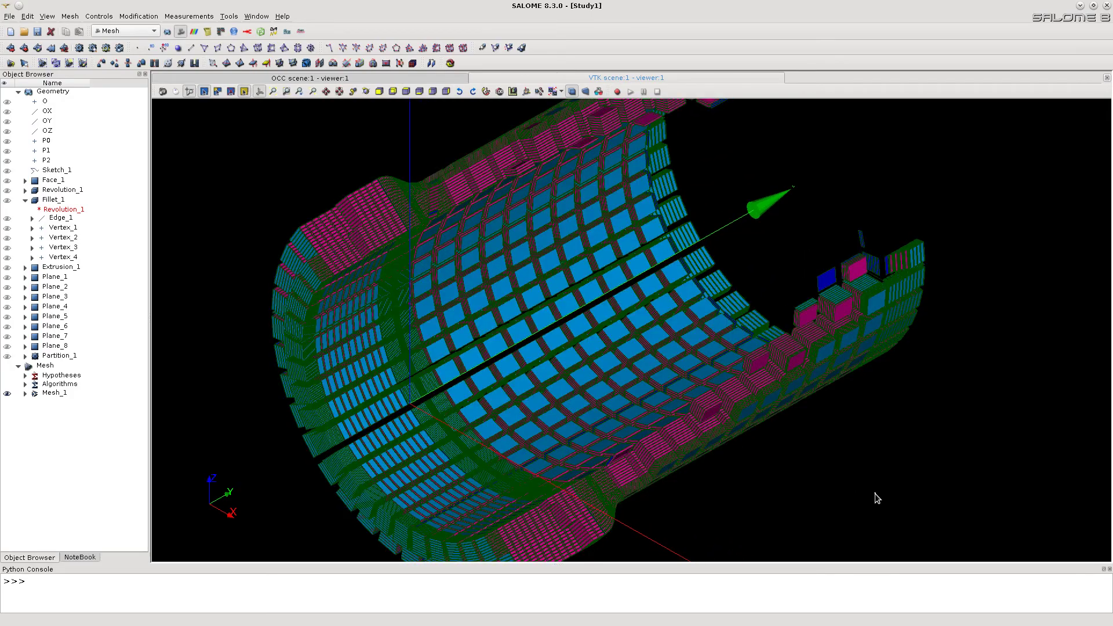
pyautogui.keyDown('ctrl'); pyautogui.moveTo(862, 469); pyautogui.dragTo(534, 133, button='right'); pyautogui.keyUp('ctrl')
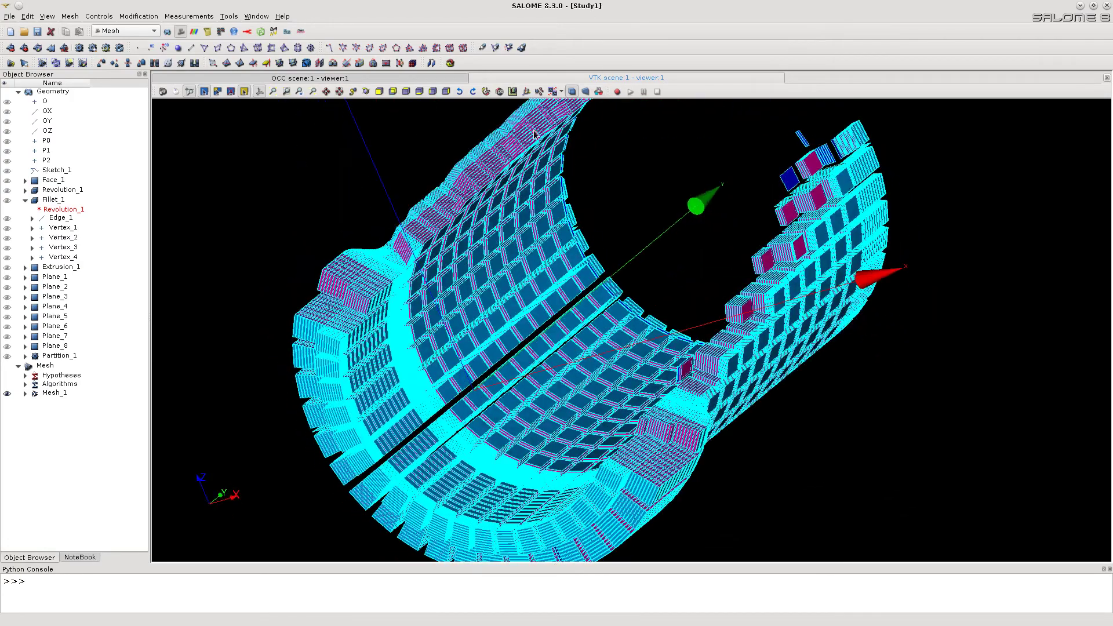
pyautogui.click(485, 93)
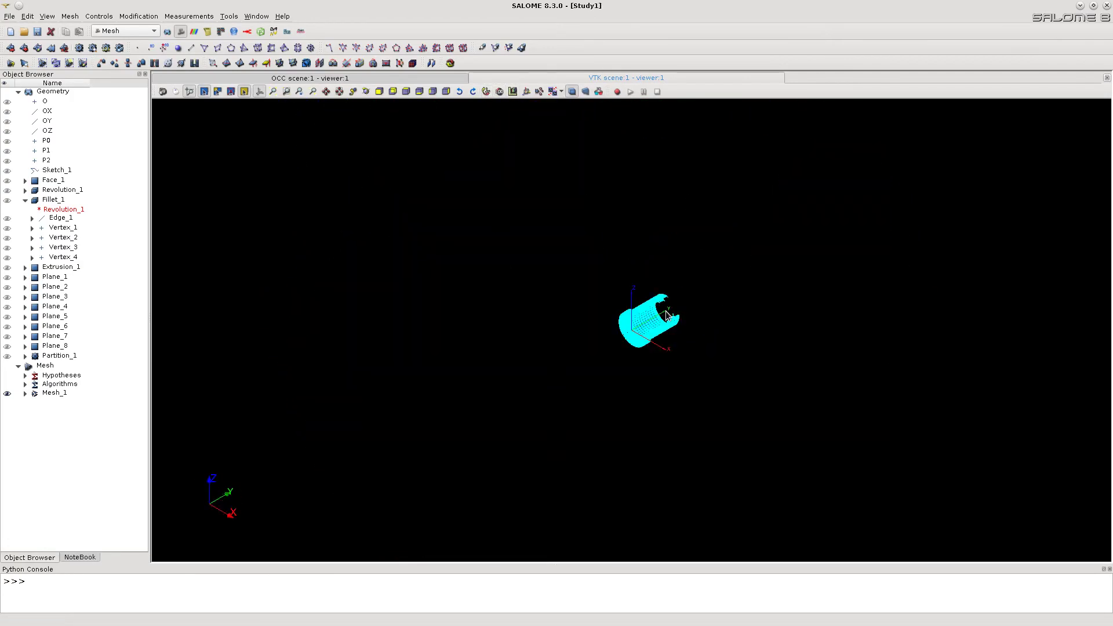
pyautogui.click(275, 91)
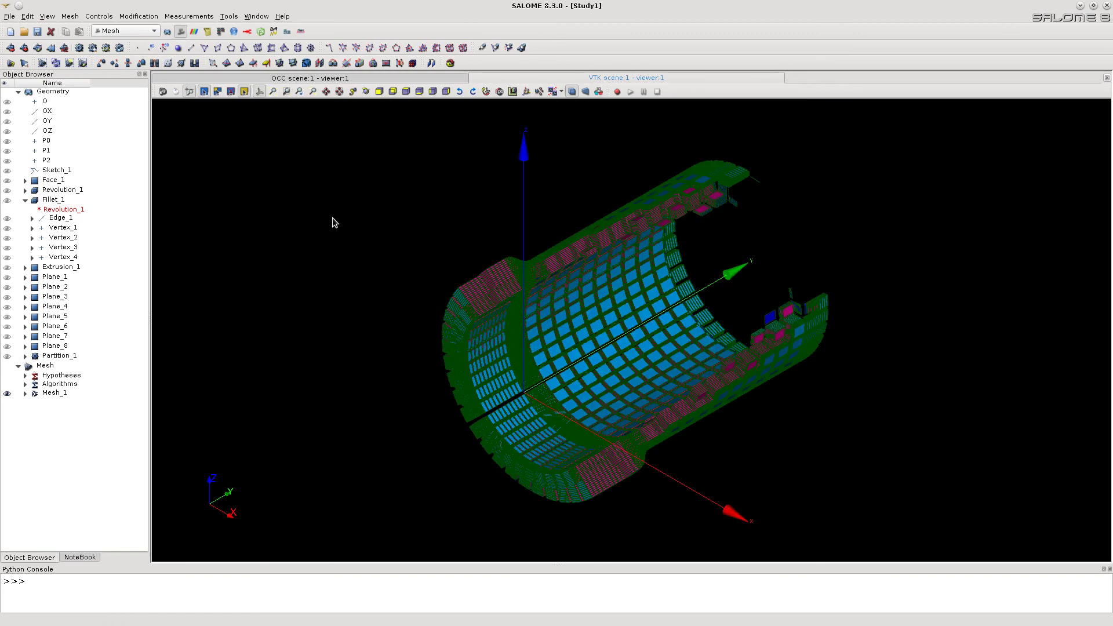
pyautogui.click(624, 302)
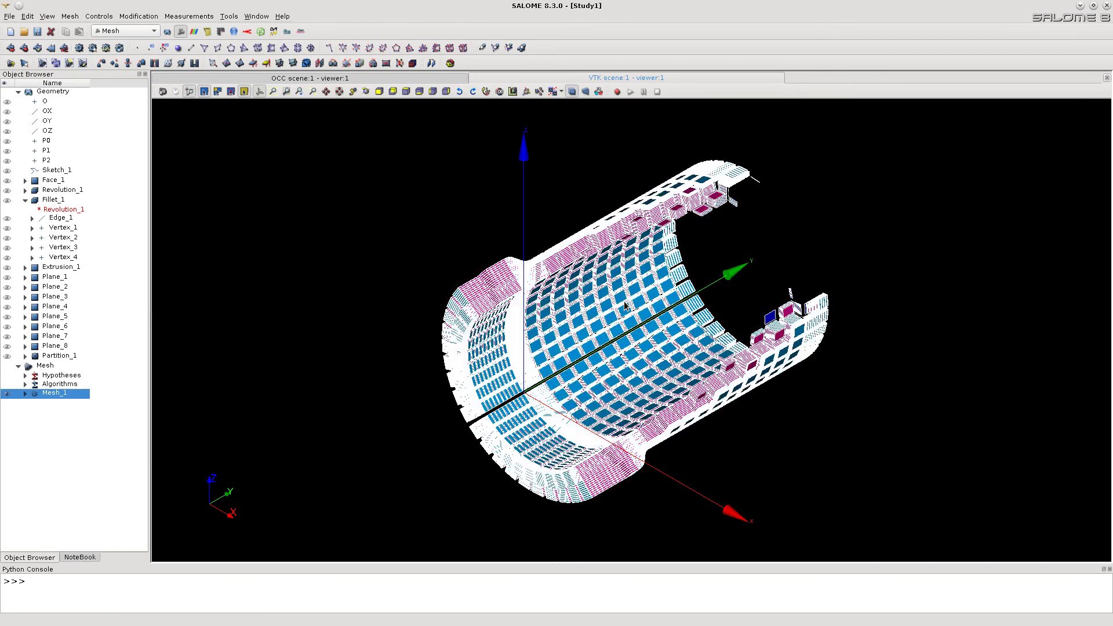
pyautogui.rightClick(624, 302)
pyautogui.moveTo(725, 434)
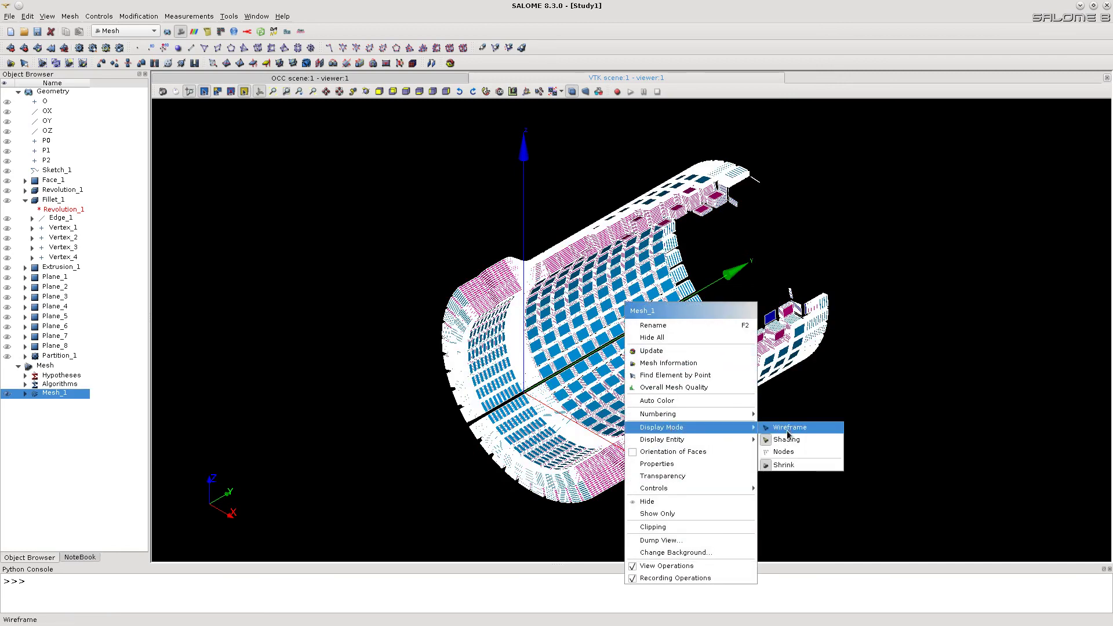
# - Turn off shrink and hide Mesh_1's volume elements
pyautogui.click(789, 464)
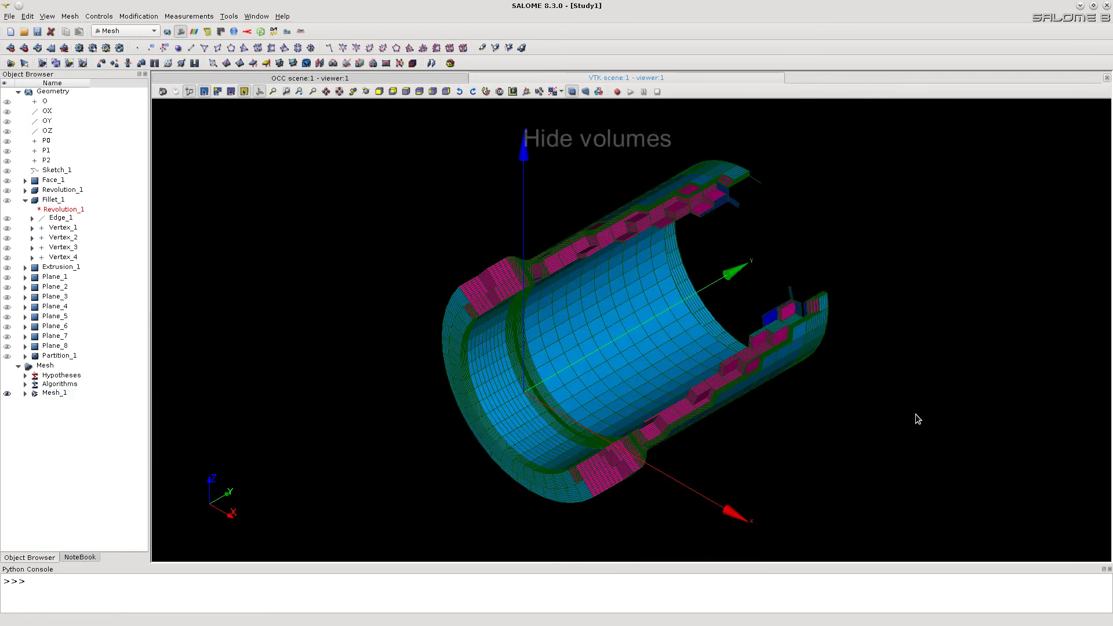
pyautogui.click(603, 294)
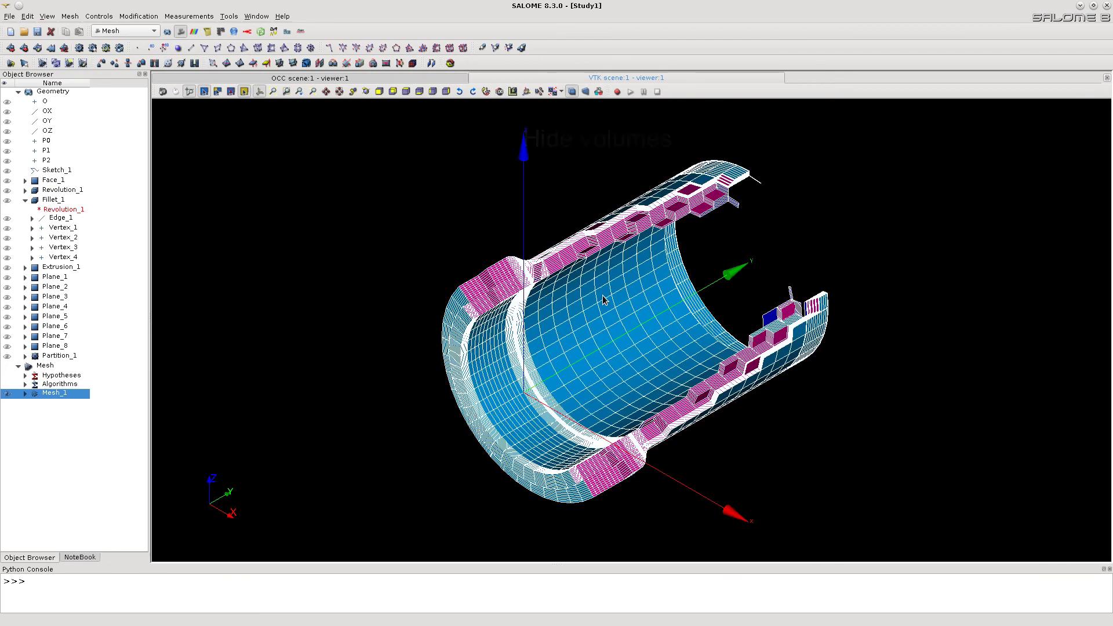
pyautogui.rightClick(602, 295)
pyautogui.moveTo(640, 433)
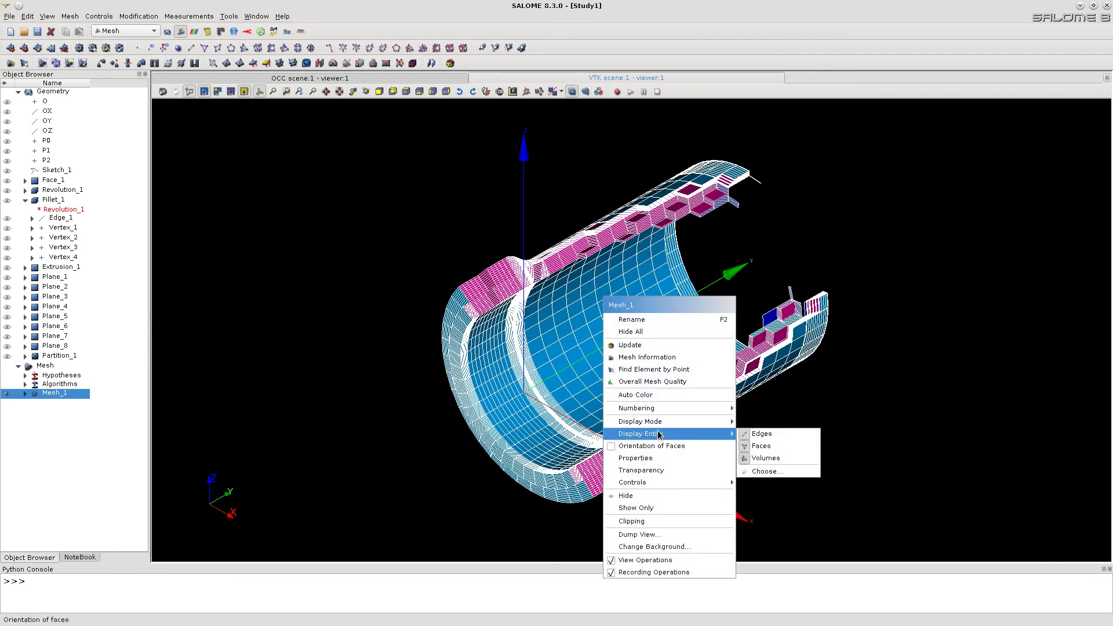
pyautogui.click(759, 458)
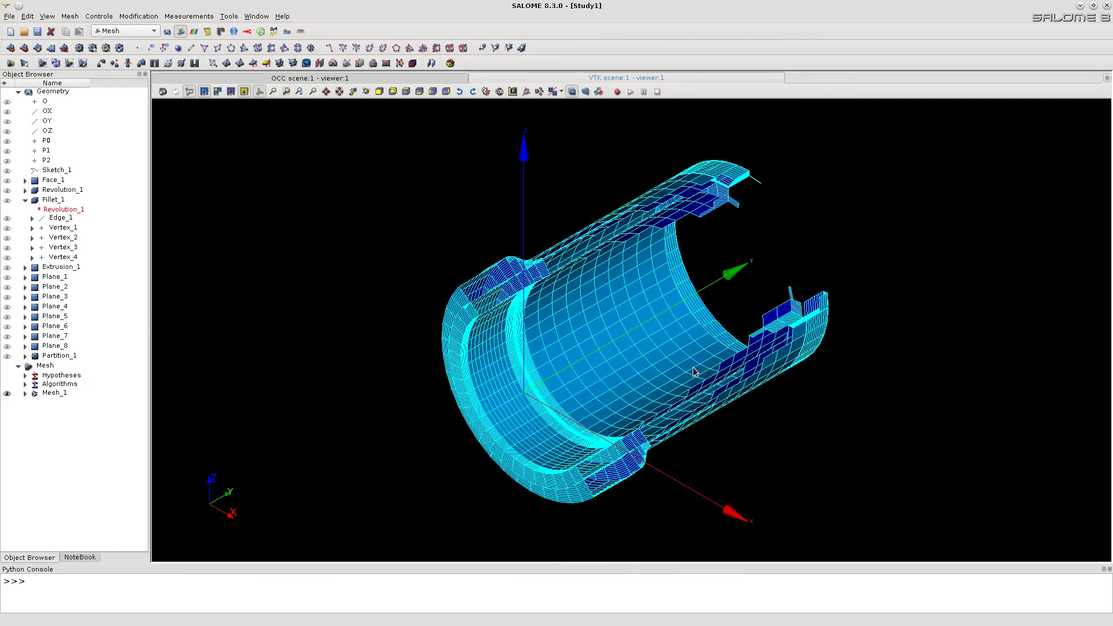
pyautogui.keyDown('ctrl'); pyautogui.moveTo(586, 318); pyautogui.dragTo(539, 371, button='right'); pyautogui.keyUp('ctrl')
# - Hide Mesh_1's face elements so only the tube's outline edges remain
pyautogui.rightClick(641, 268)
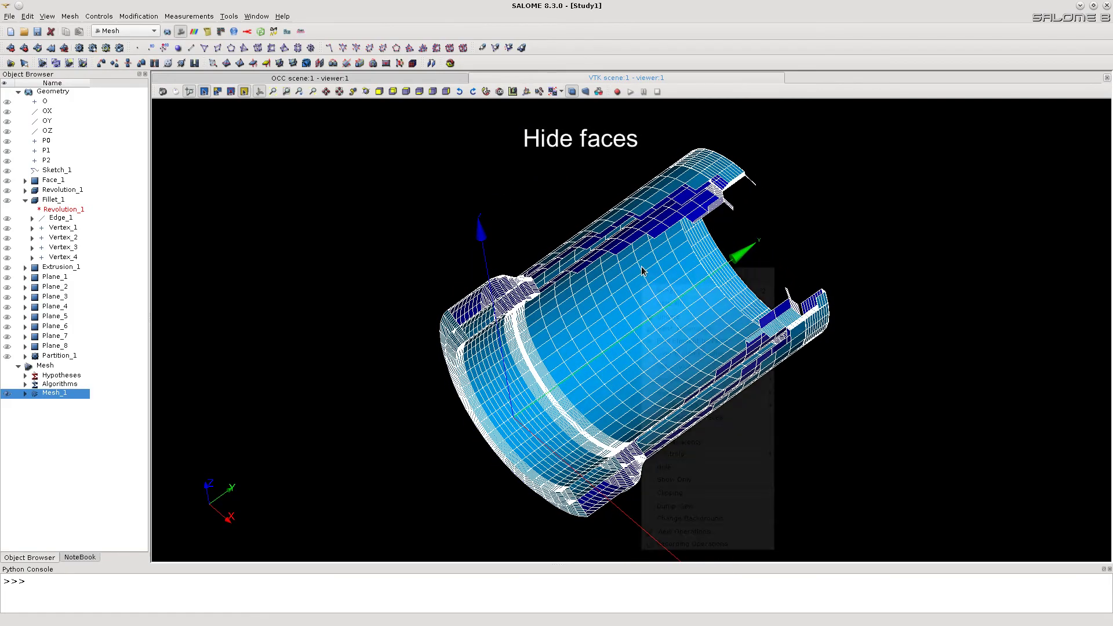
pyautogui.moveTo(740, 405)
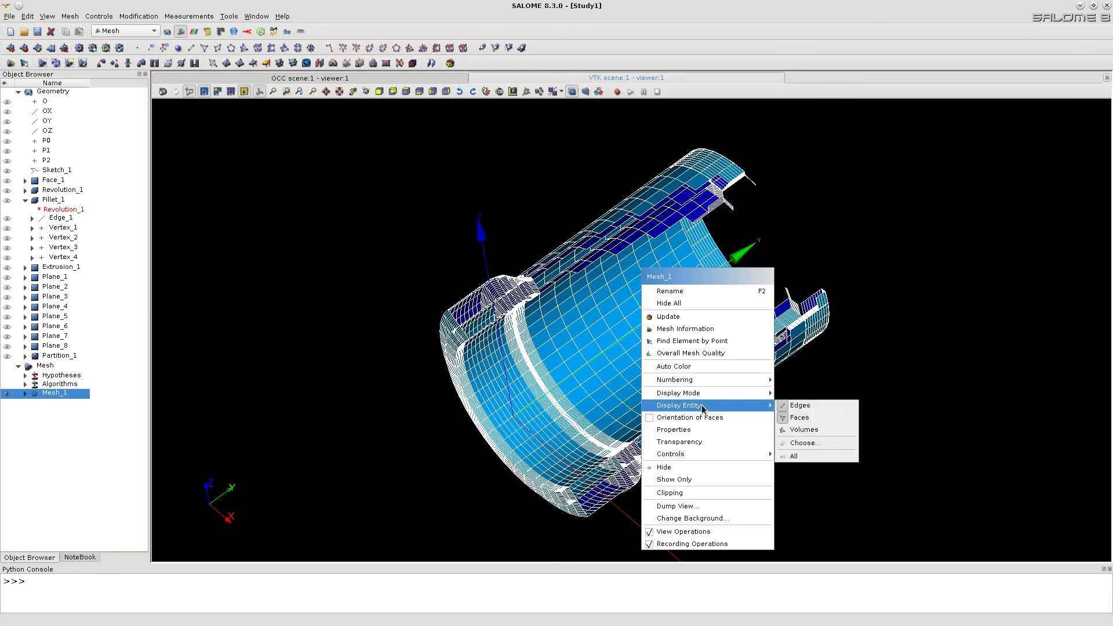
pyautogui.click(802, 422)
pyautogui.click(437, 233)
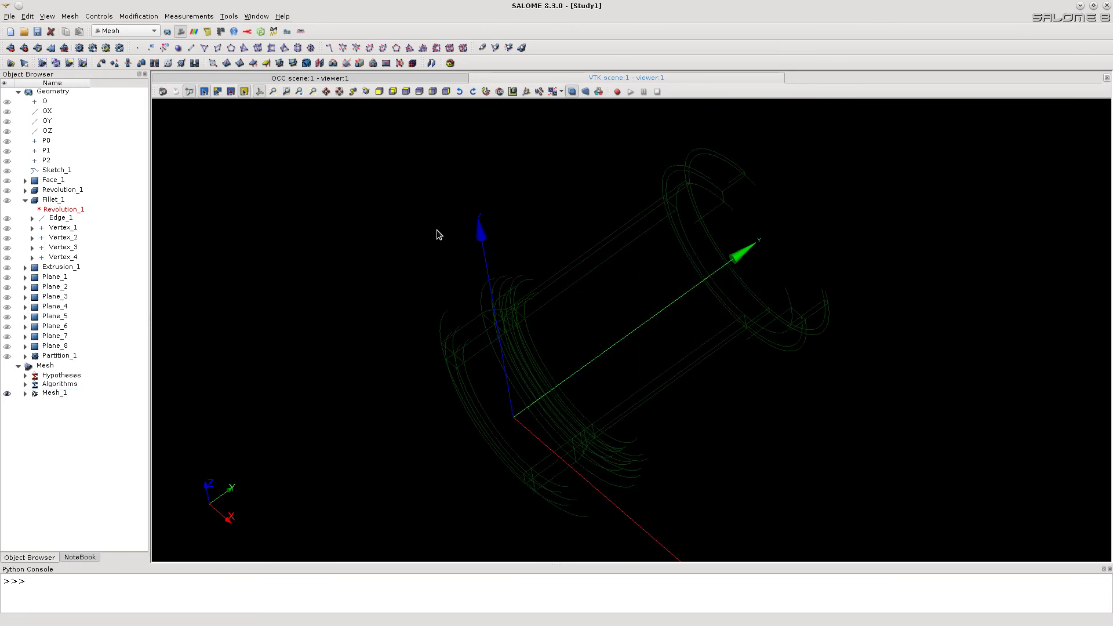
pyautogui.keyDown('ctrl'); pyautogui.moveTo(864, 209); pyautogui.dragTo(909, 252, button='right'); pyautogui.keyUp('ctrl')
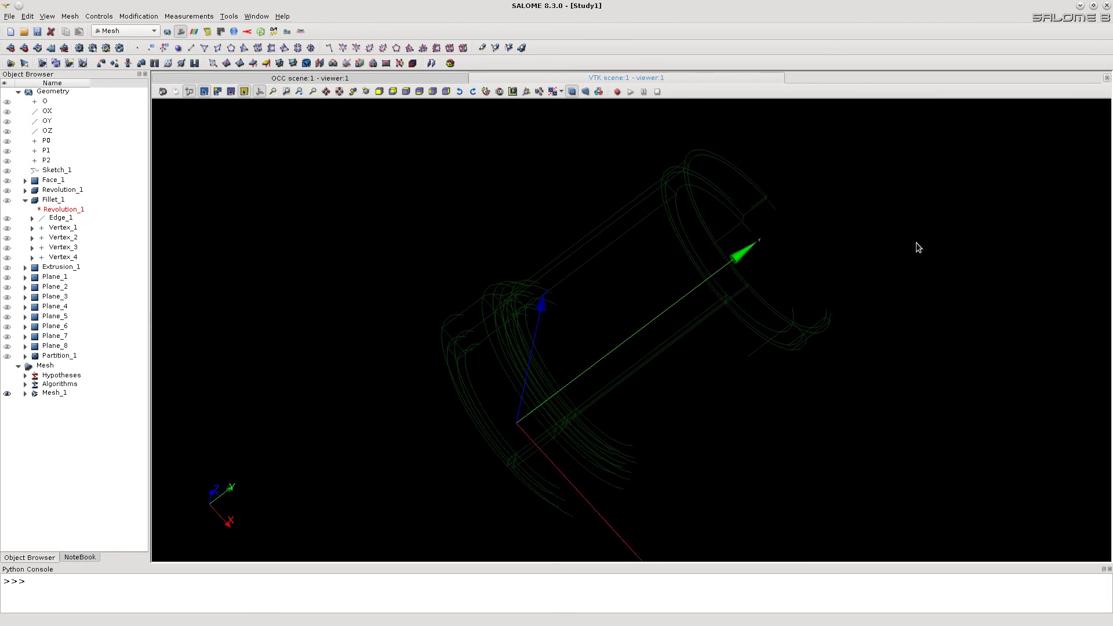
pyautogui.click(638, 269)
pyautogui.keyDown('ctrl'); pyautogui.moveTo(638, 269); pyautogui.dragTo(657, 217, button='right'); pyautogui.keyUp('ctrl')
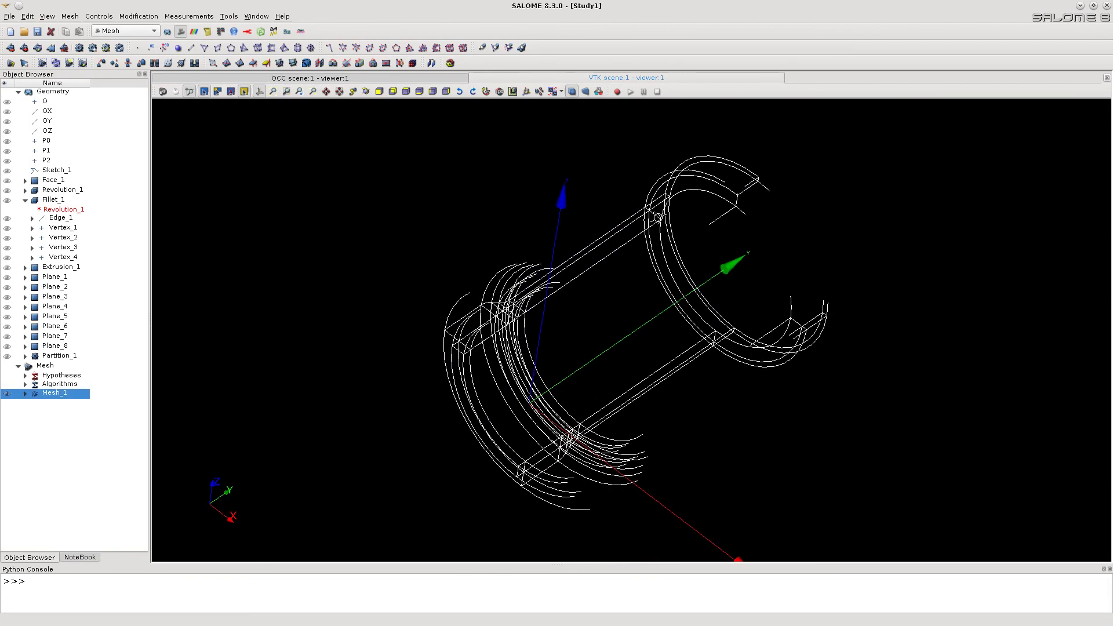
pyautogui.rightClick(651, 257)
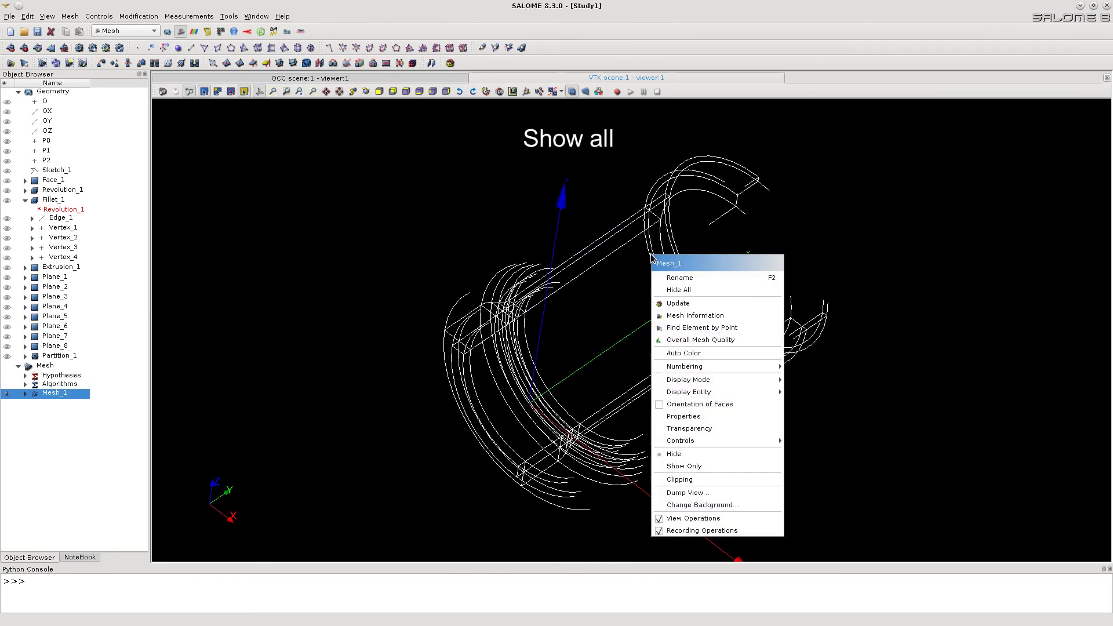
pyautogui.moveTo(718, 392)
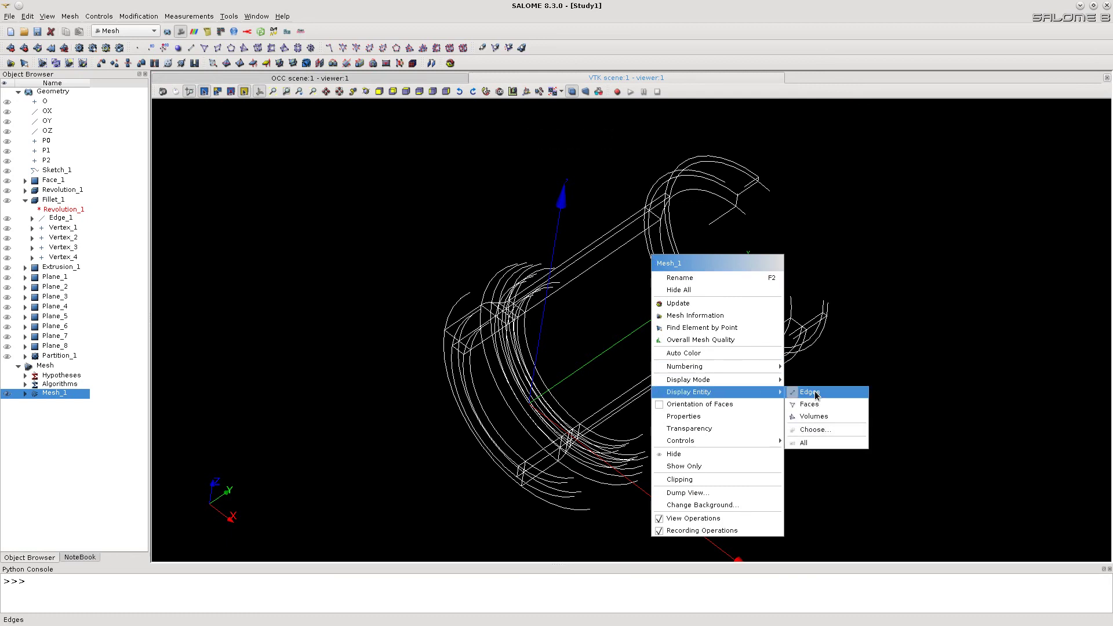
# - Display all entity types of Mesh_1 again
pyautogui.click(806, 443)
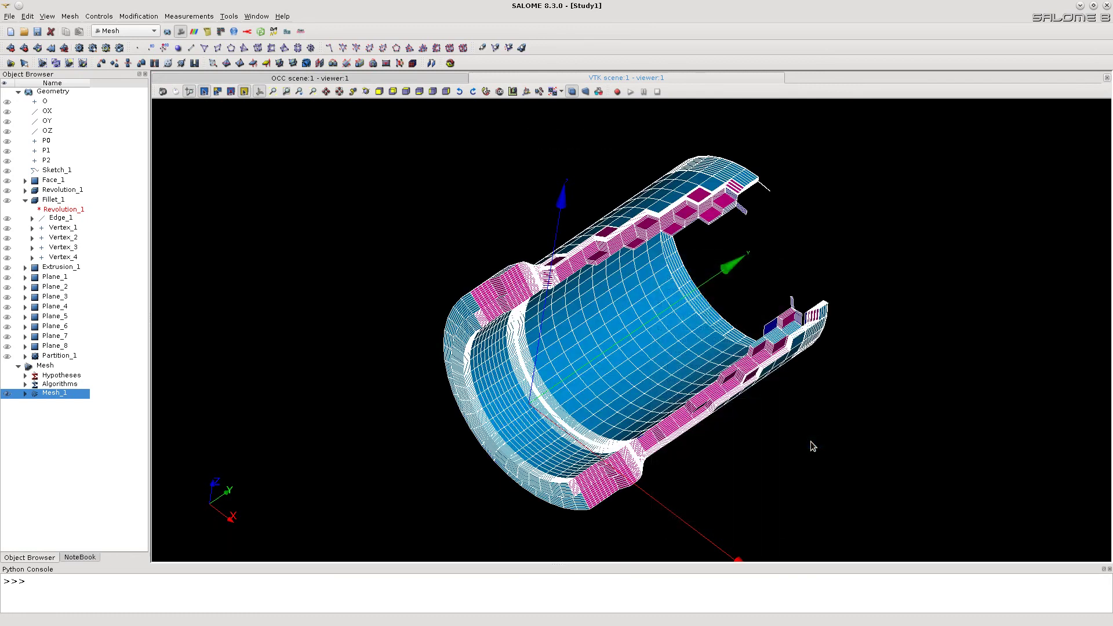
pyautogui.click(816, 442)
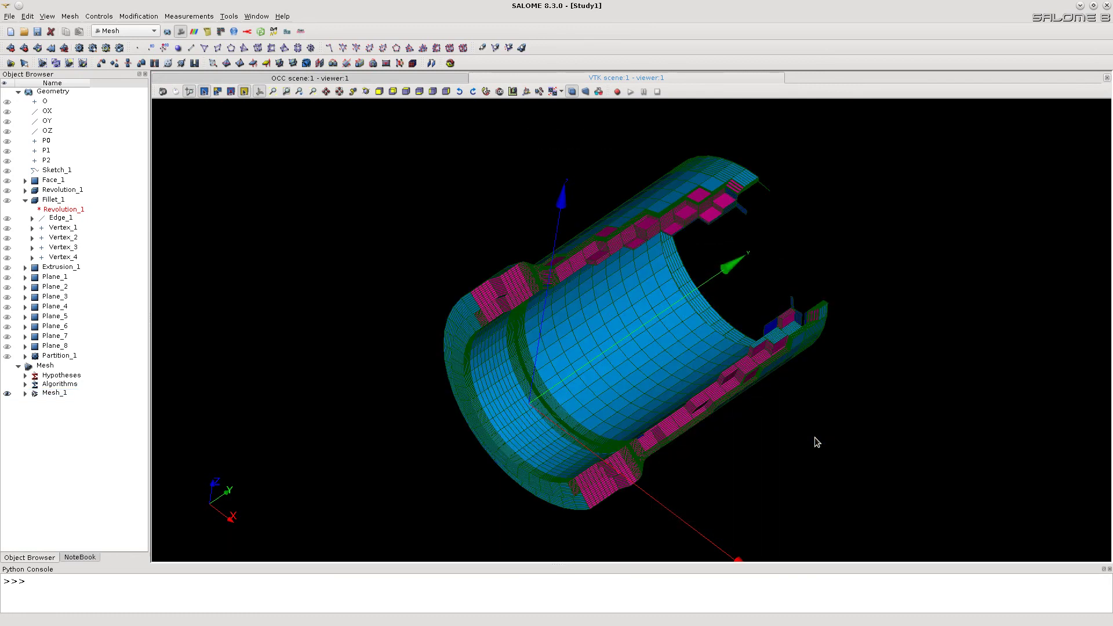
pyautogui.click(576, 282)
# - Set Mesh_1's transparency to about 78% and look through the tube
pyautogui.rightClick(575, 282)
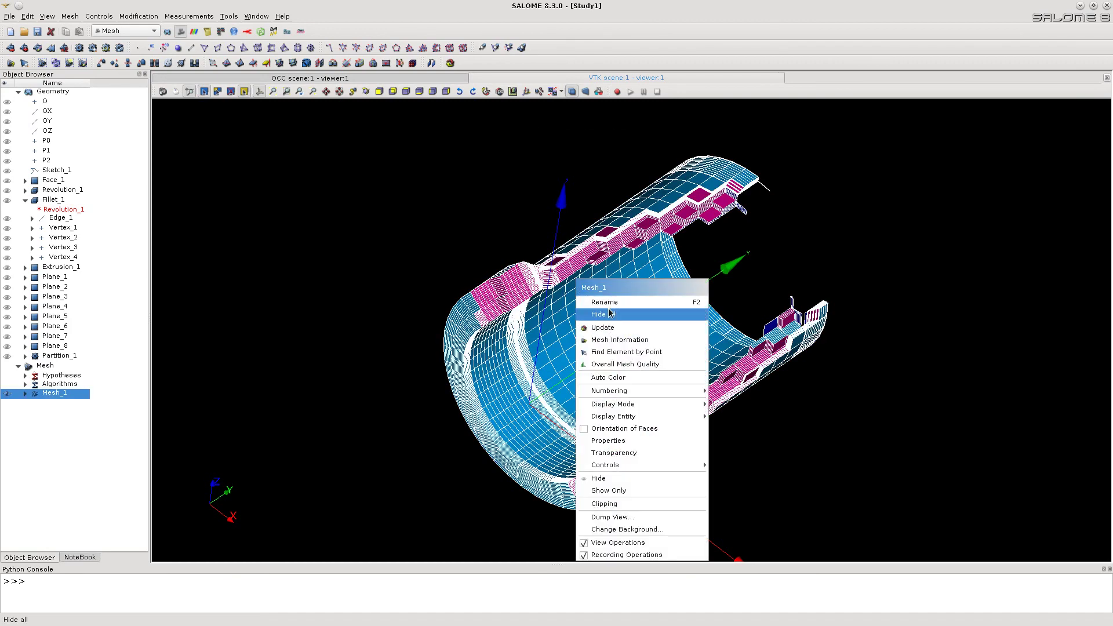
pyautogui.moveTo(623, 394)
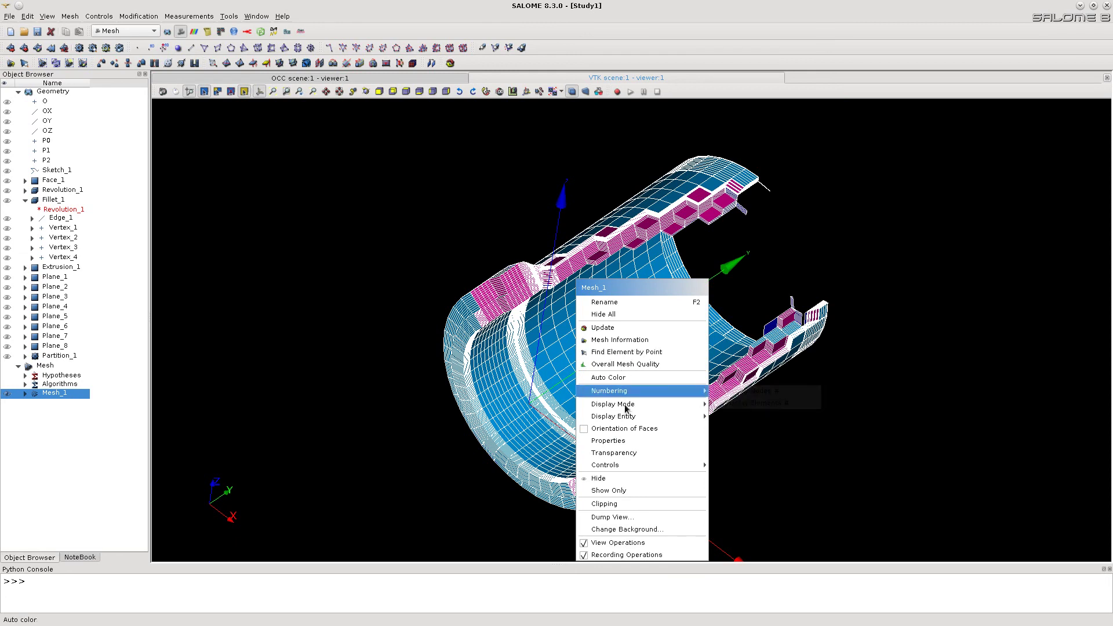
pyautogui.click(613, 453)
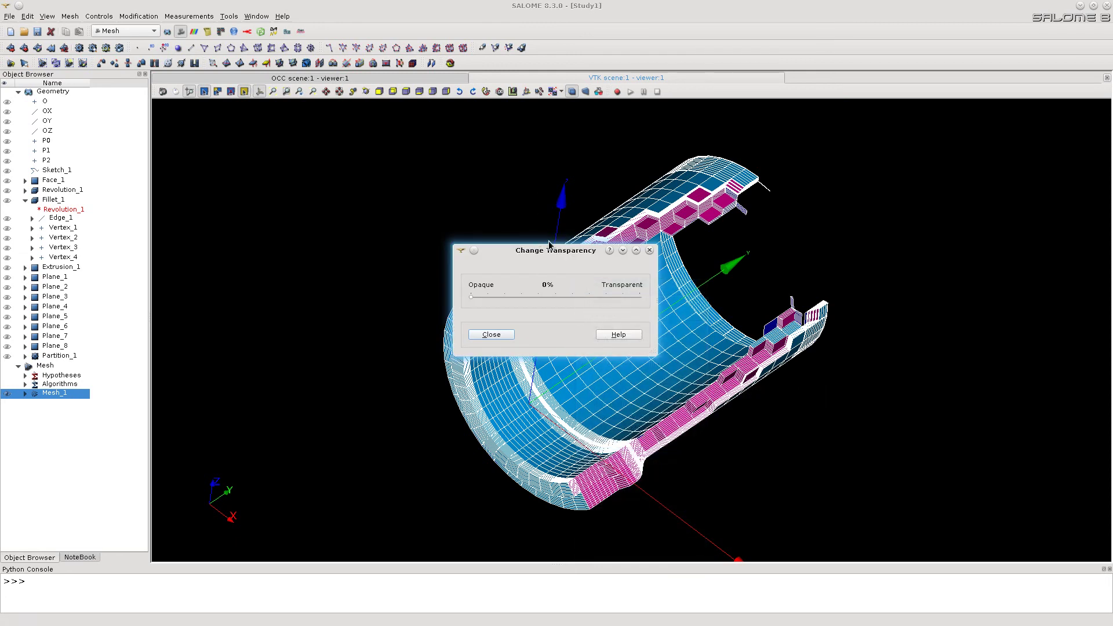
pyautogui.moveTo(548, 245); pyautogui.dragTo(326, 164)
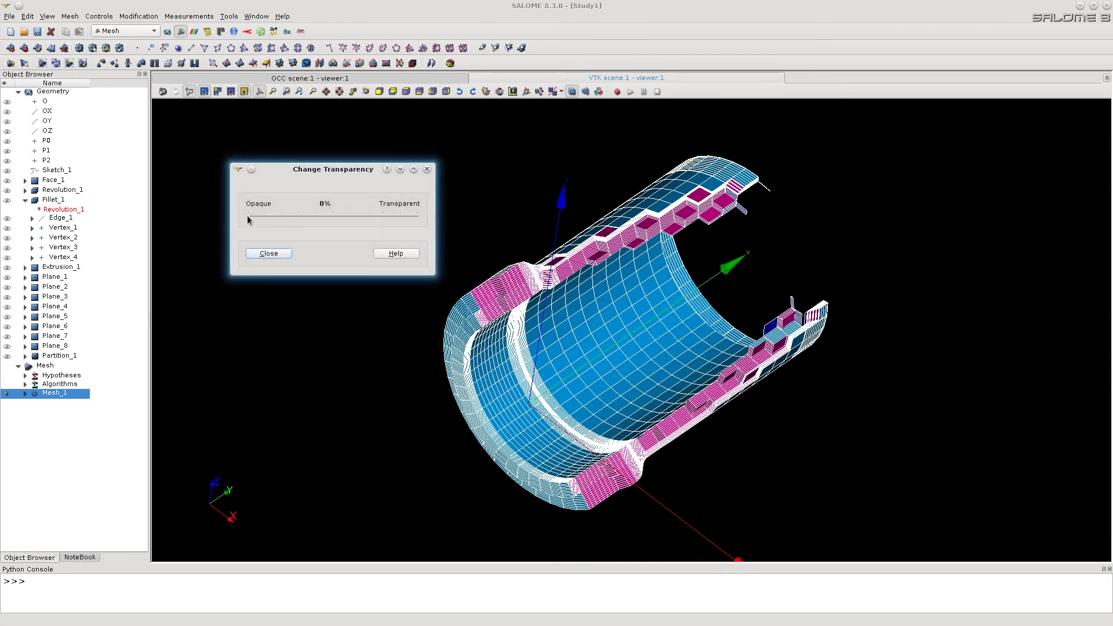
pyautogui.moveTo(248, 218); pyautogui.dragTo(386, 222)
pyautogui.click(270, 252)
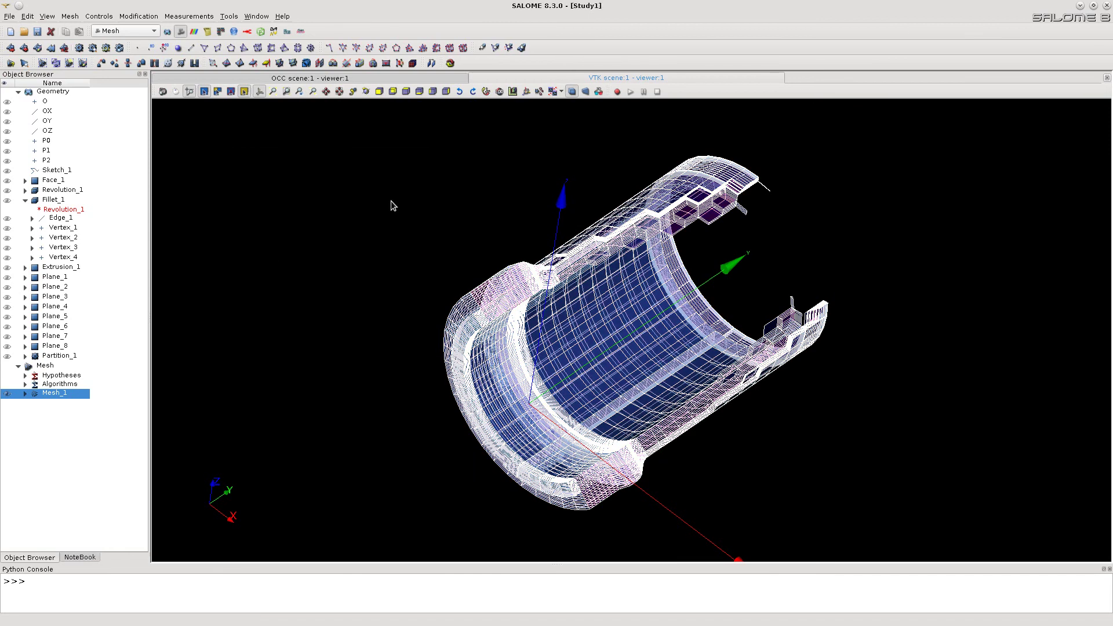
pyautogui.click(392, 205)
pyautogui.moveTo(425, 209)
pyautogui.keyDown('ctrl'); pyautogui.mouseDown(button='right')
pyautogui.moveTo(402, 290)
pyautogui.moveTo(368, 281)
pyautogui.moveTo(403, 350)
pyautogui.moveTo(353, 315)
pyautogui.mouseUp(button='right'); pyautogui.keyUp('ctrl')
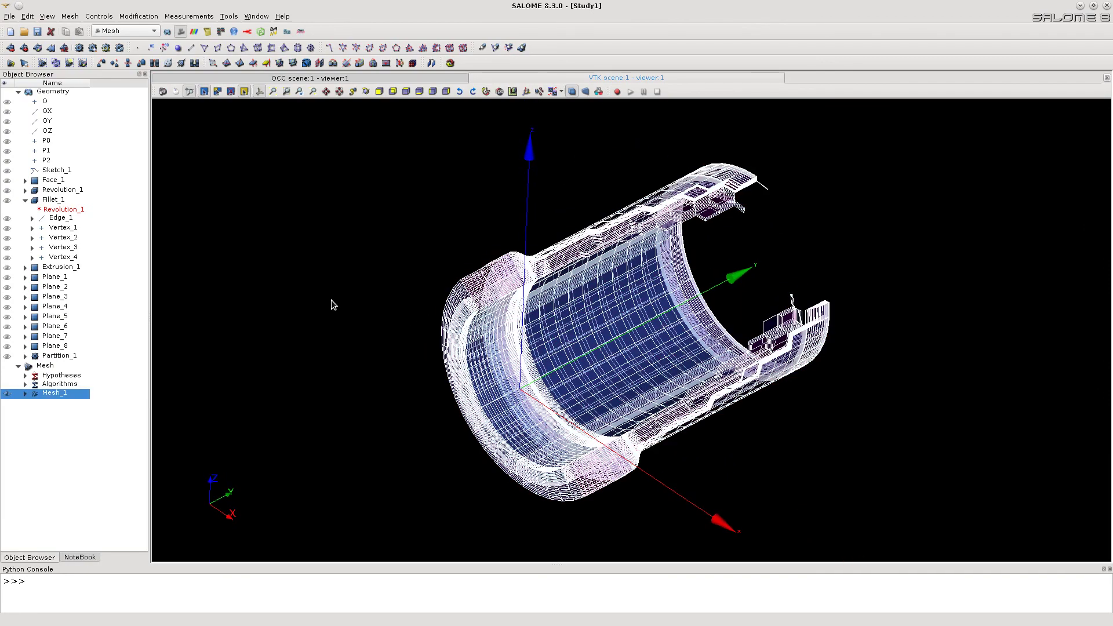
# - Return Mesh_1's transparency to 0% so it renders fully opaque
pyautogui.rightClick(473, 300)
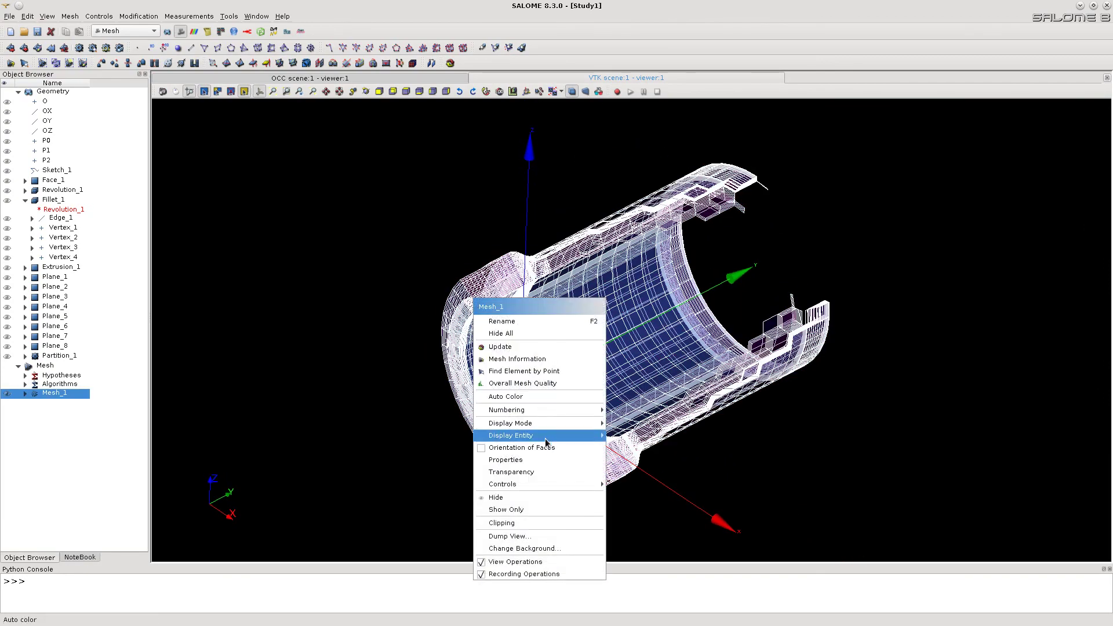
pyautogui.click(530, 473)
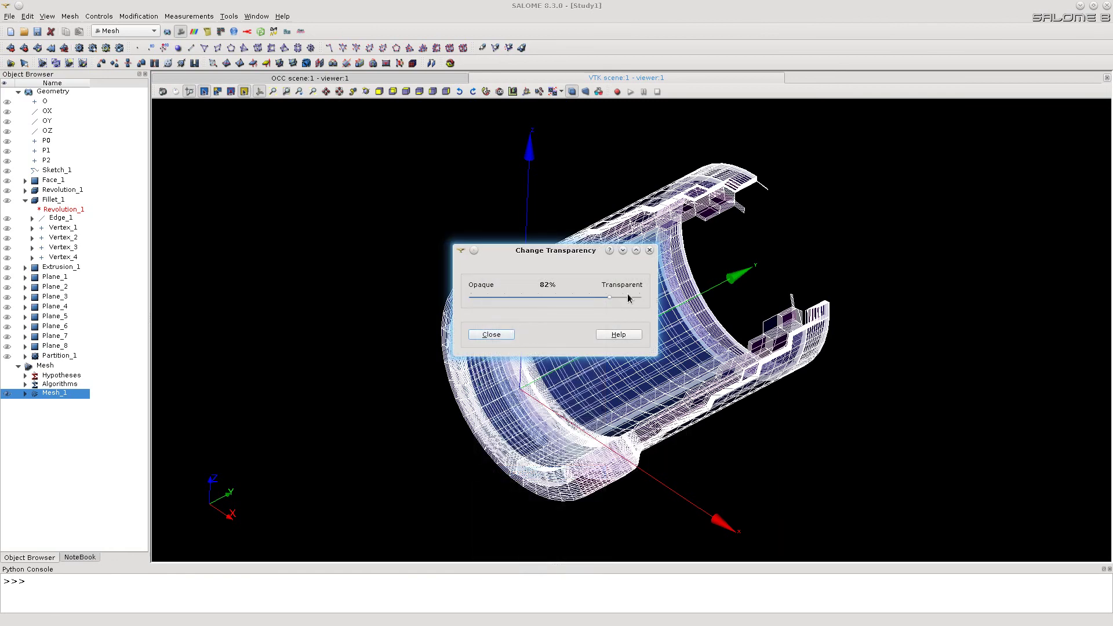
pyautogui.moveTo(608, 298); pyautogui.dragTo(446, 298)
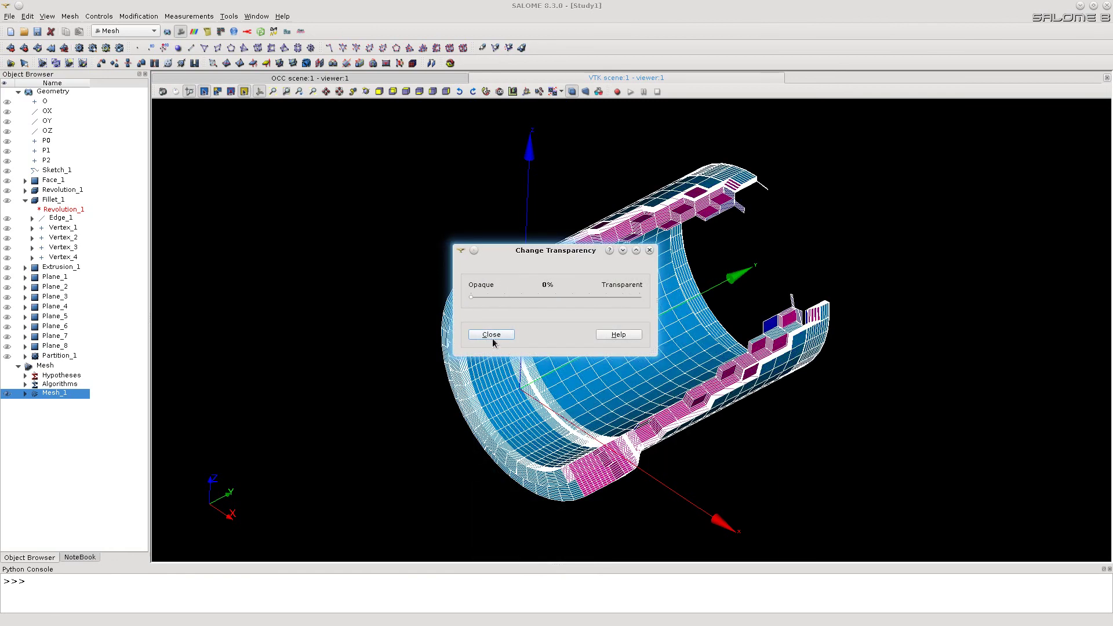
pyautogui.click(491, 336)
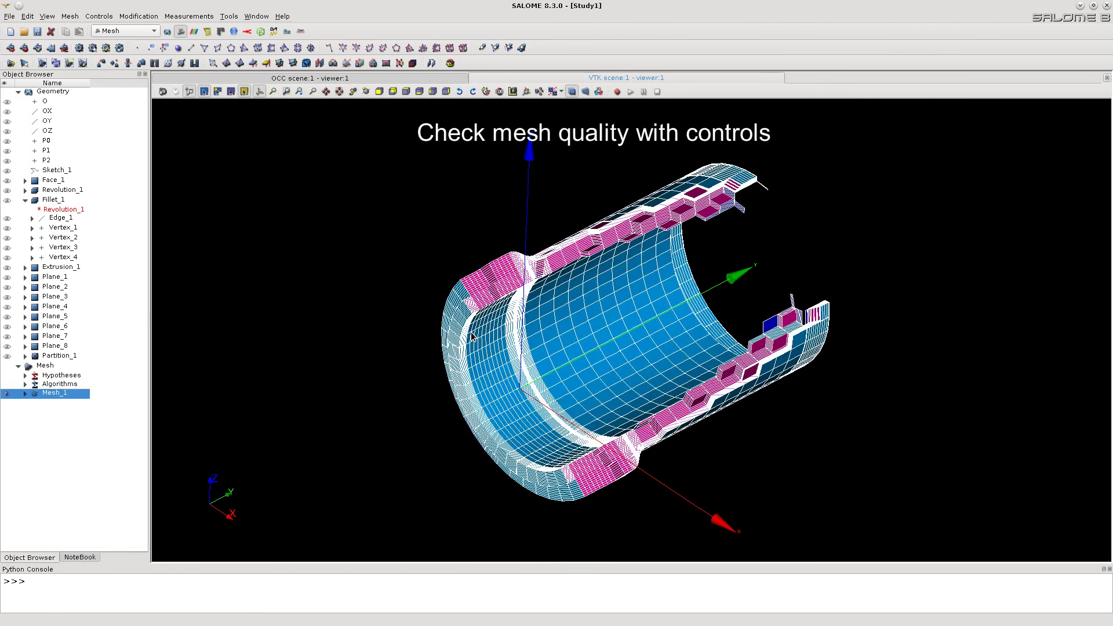
# - Apply the Volume Controls > Volume colour map to Mesh_1 and rotate to inspect it
pyautogui.rightClick(472, 337)
pyautogui.moveTo(525, 519)
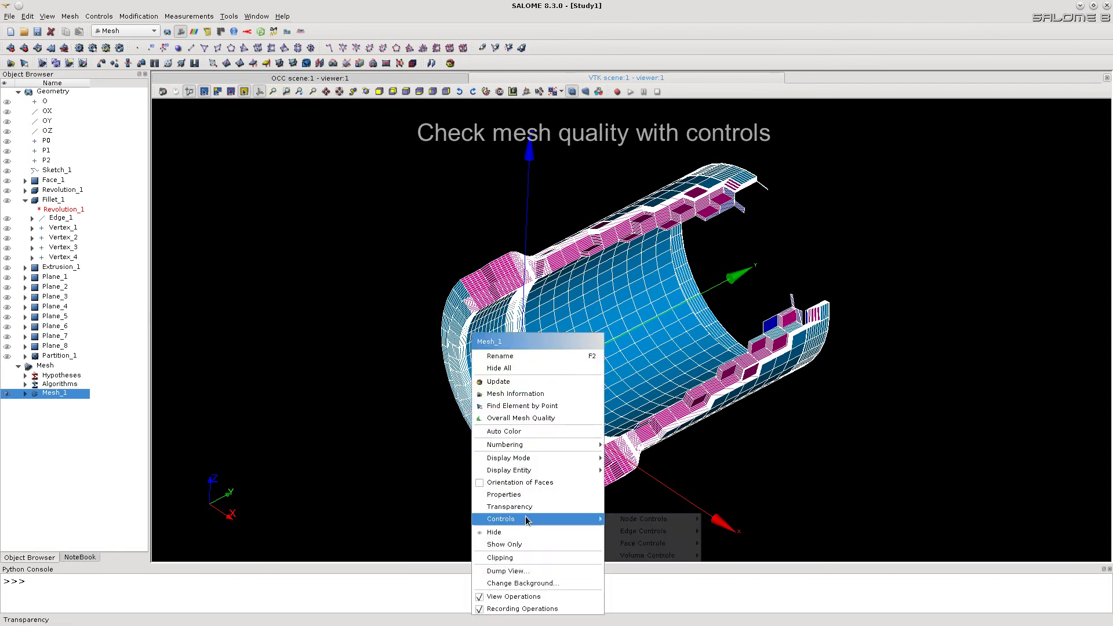
pyautogui.moveTo(664, 522)
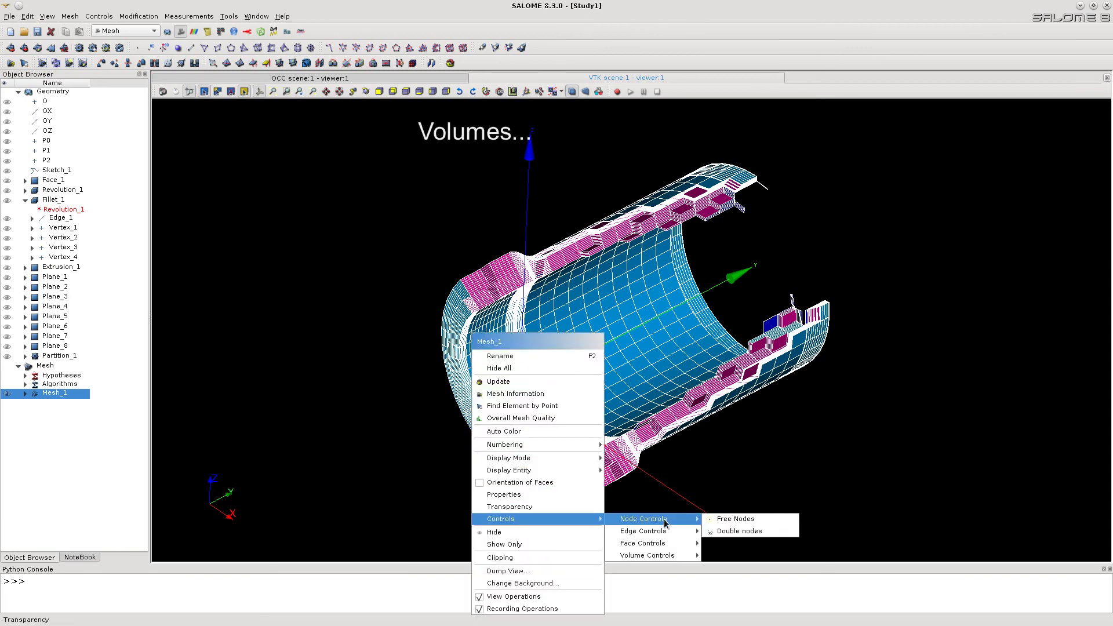
pyautogui.moveTo(665, 557)
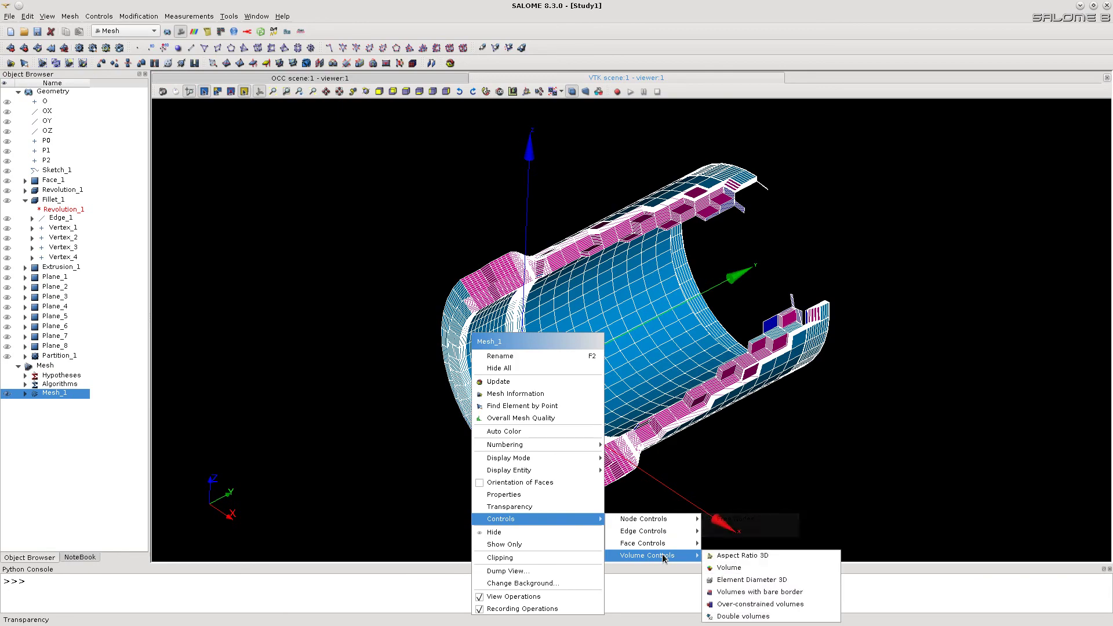
pyautogui.click(725, 568)
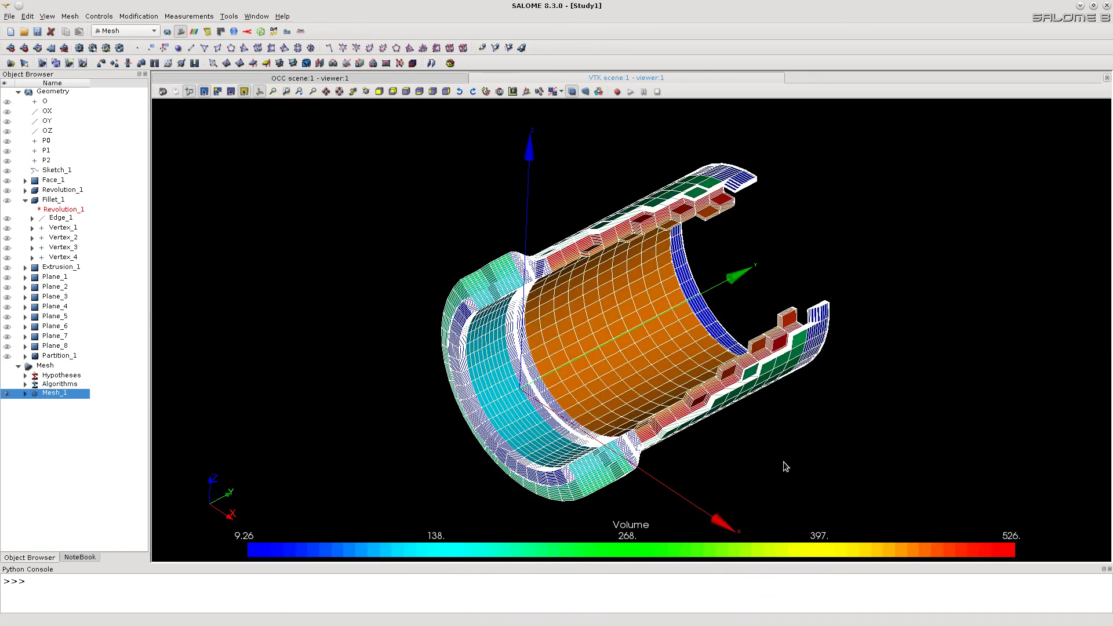
pyautogui.click(844, 203)
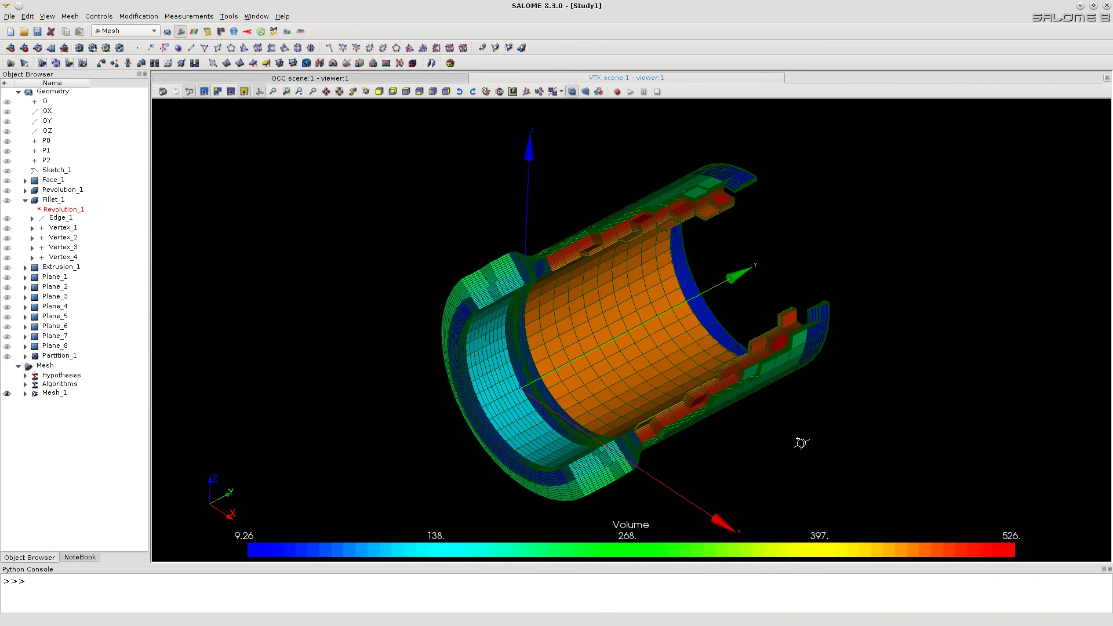
pyautogui.moveTo(800, 444); pyautogui.dragTo(870, 425)
pyautogui.keyDown('ctrl'); pyautogui.moveTo(753, 507); pyautogui.dragTo(802, 480, button='right'); pyautogui.keyUp('ctrl')
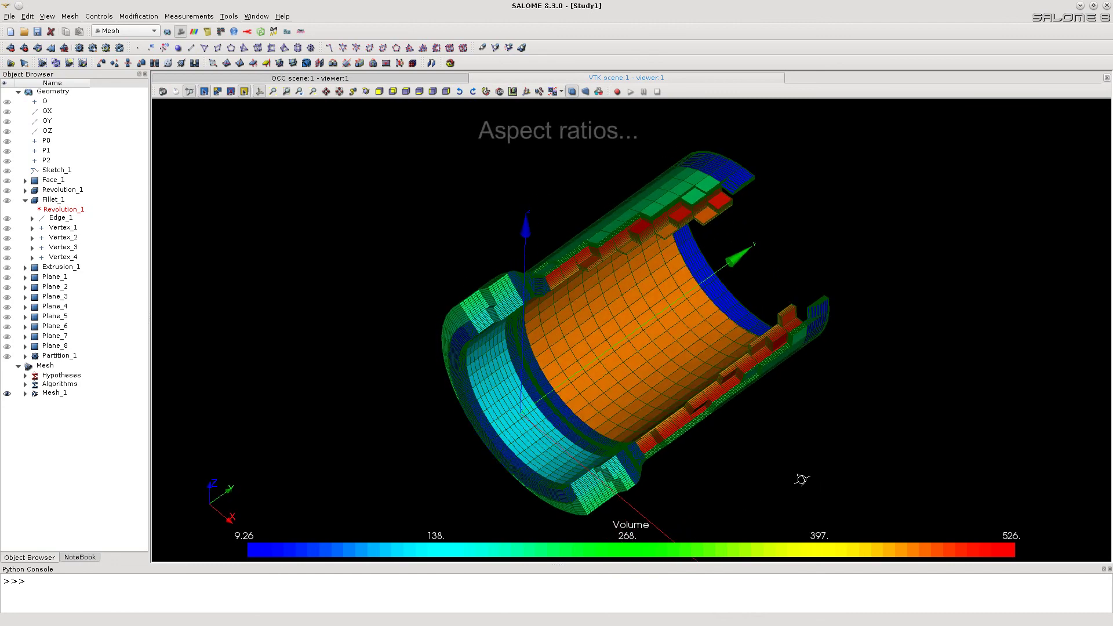
pyautogui.click(545, 333)
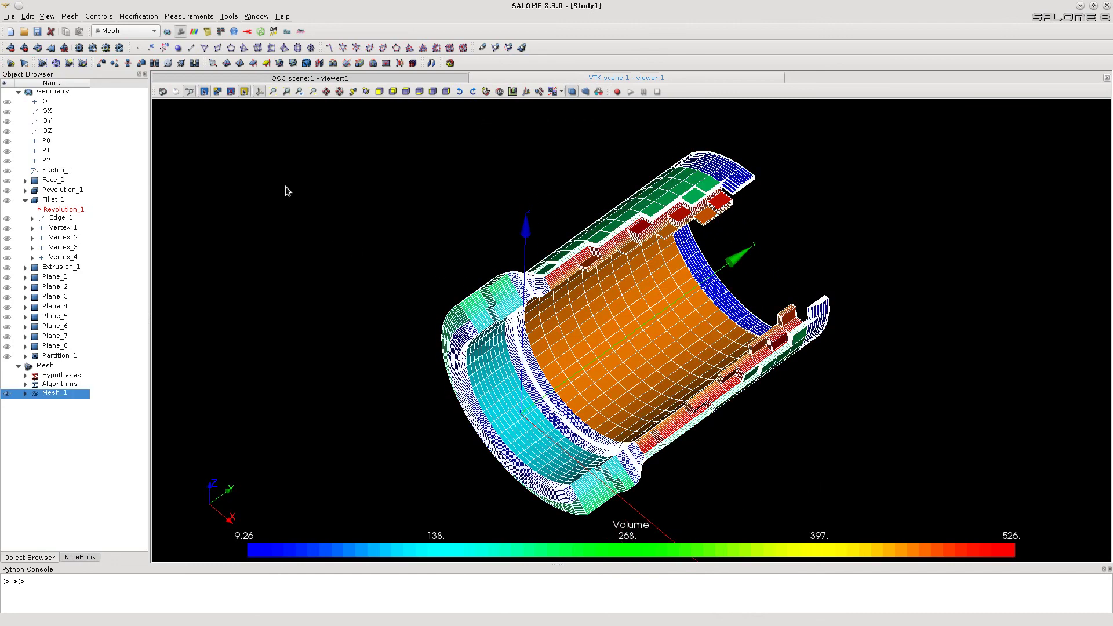
# - Colour Mesh_1's faces by the Aspect Ratio face control
pyautogui.click(98, 16)
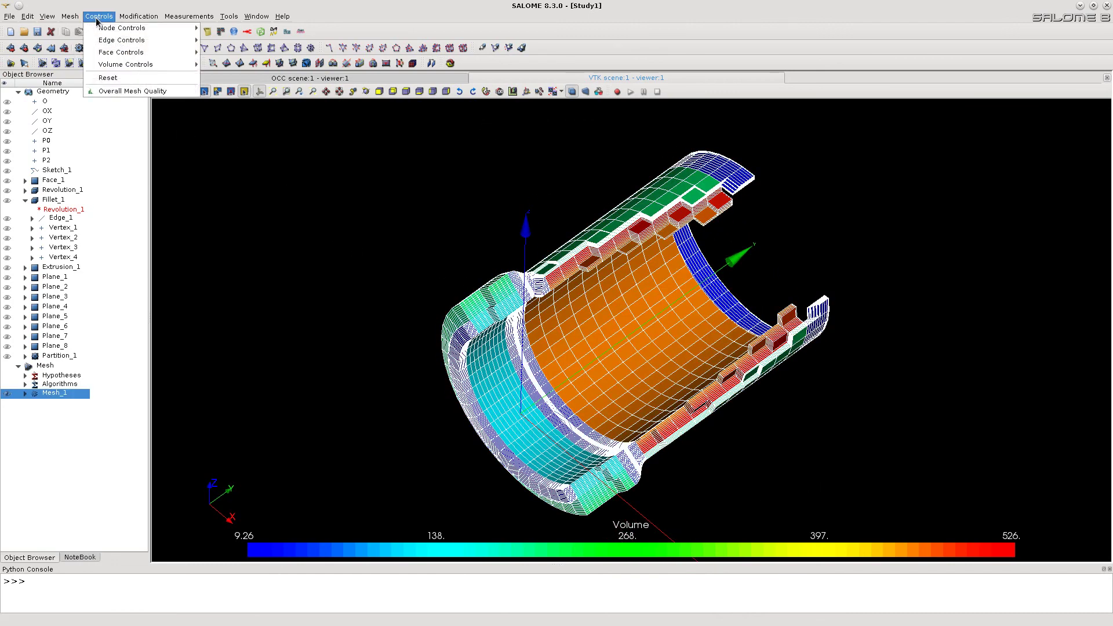
pyautogui.moveTo(111, 55)
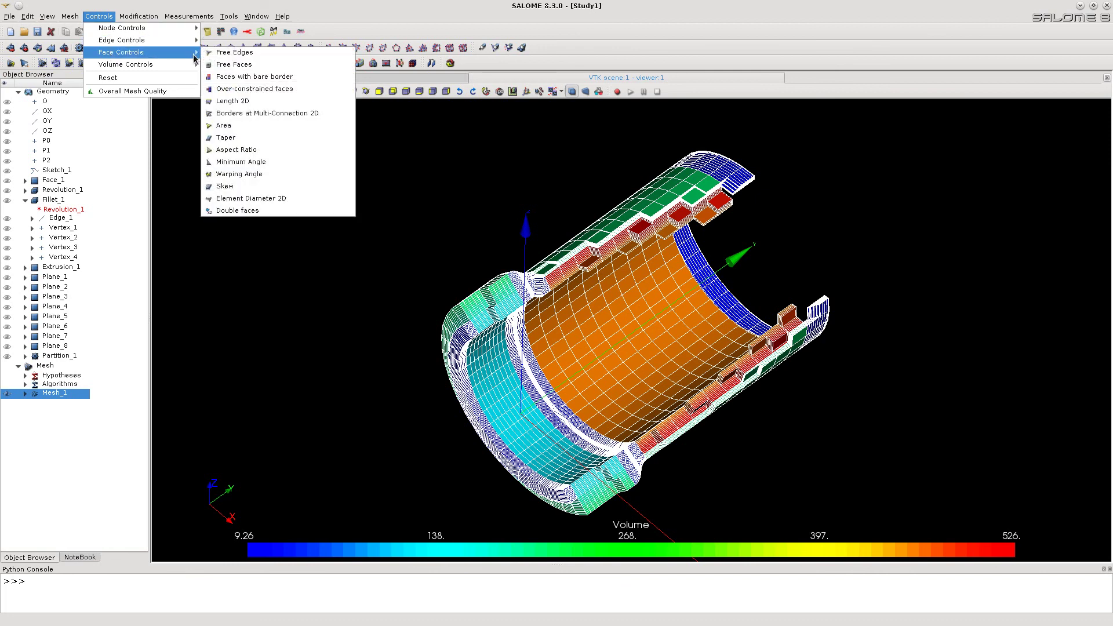
pyautogui.click(243, 150)
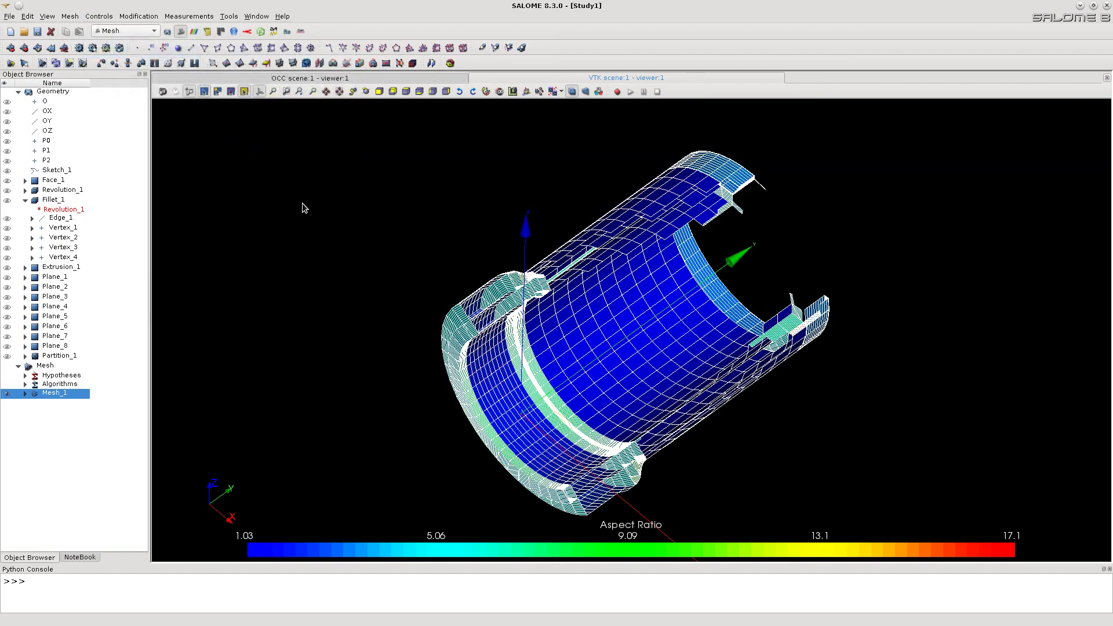
pyautogui.keyDown('ctrl'); pyautogui.moveTo(362, 389); pyautogui.dragTo(405, 380, button='right'); pyautogui.keyUp('ctrl')
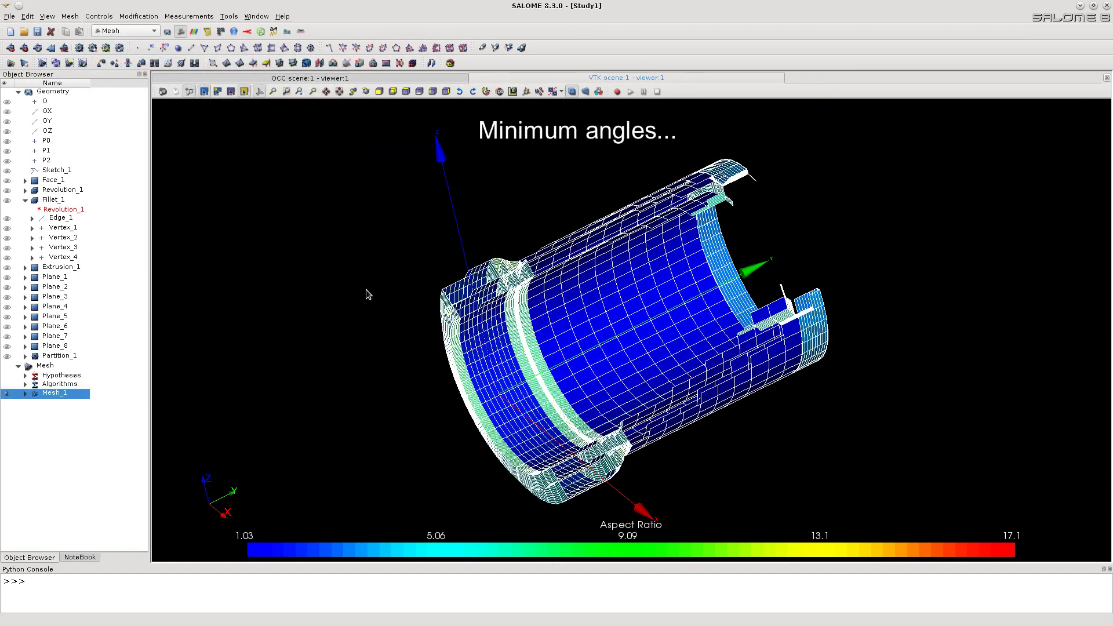
# - Switch to the Minimum Angle face control, scaled 45.0 to 90.0
pyautogui.click(100, 16)
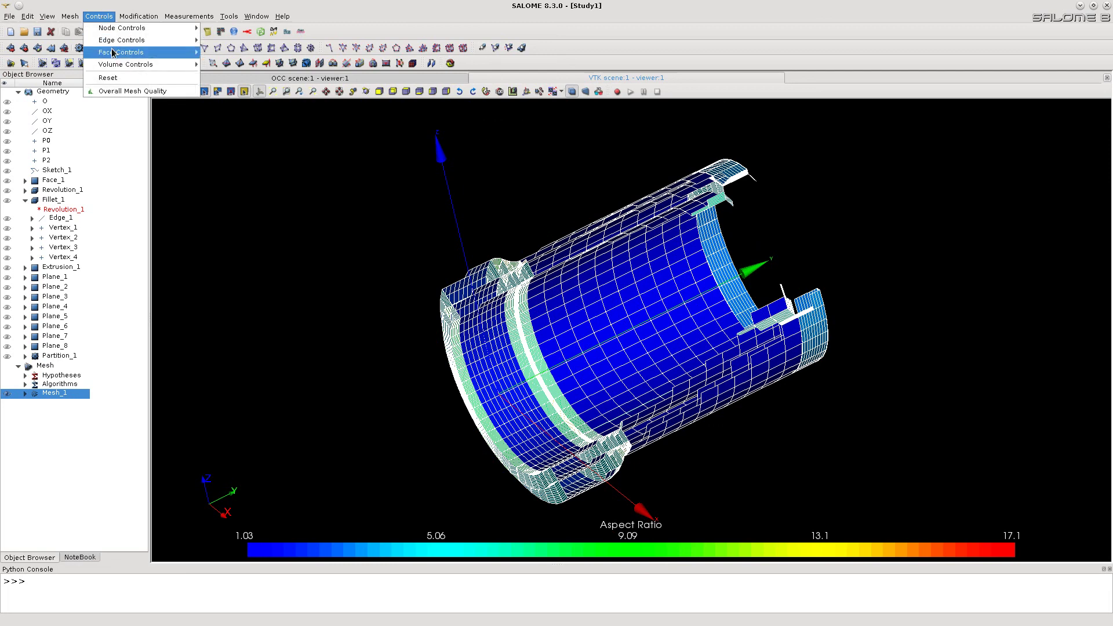
pyautogui.moveTo(162, 53)
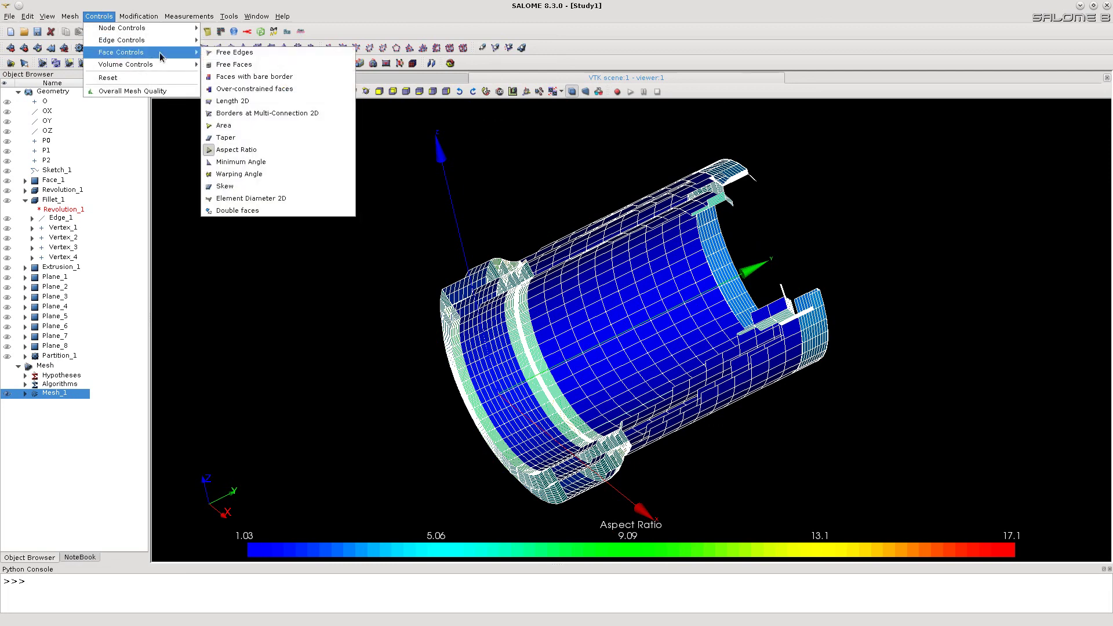
pyautogui.click(239, 162)
pyautogui.moveTo(338, 288); pyautogui.dragTo(364, 332)
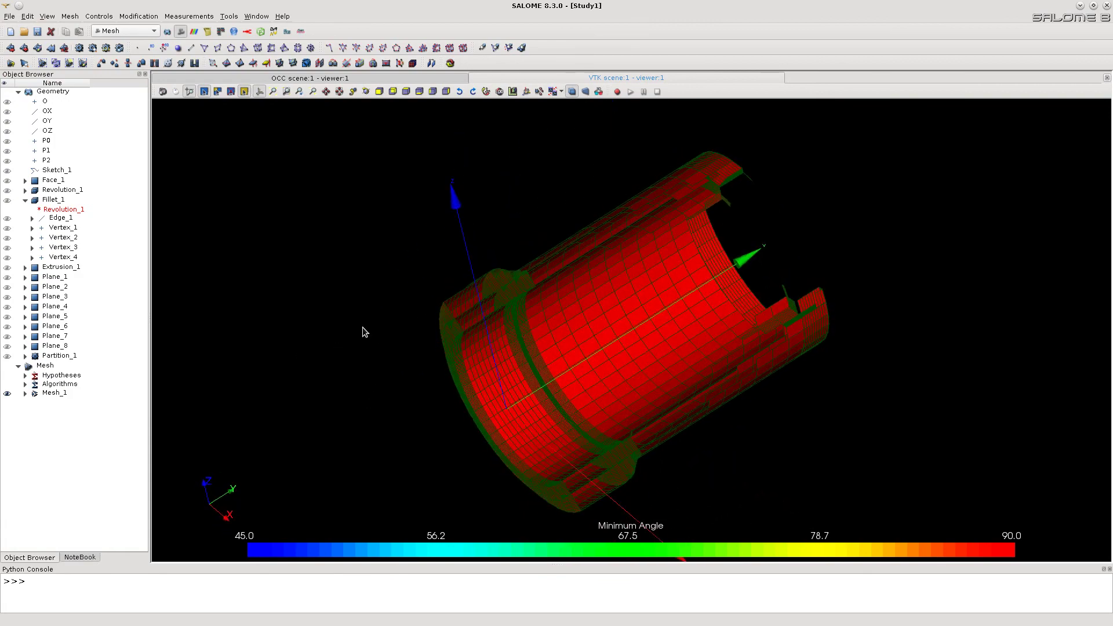